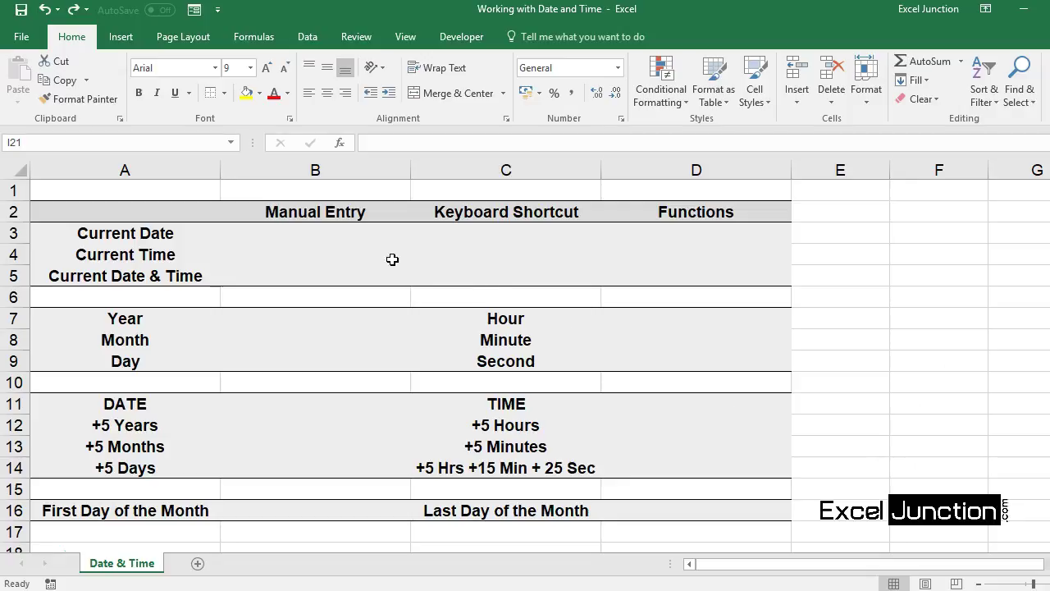
# Enter the date 23/9/2017 in cell B3 and the time 16:00 in cell B4 under Manual Entry.
pyautogui.click(332, 235)
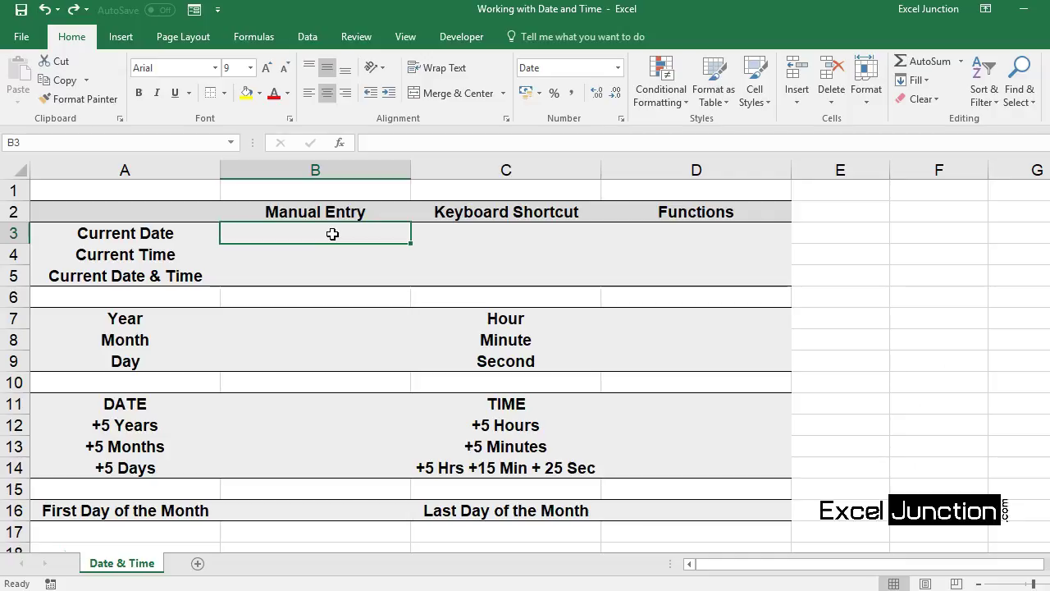
pyautogui.write('23')
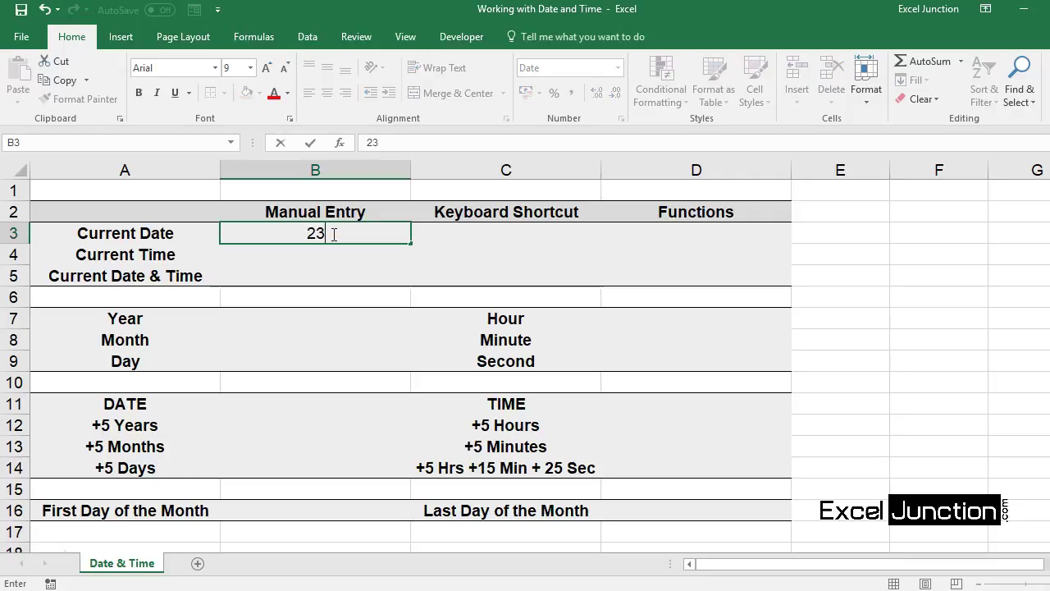
pyautogui.write('/9/2017')
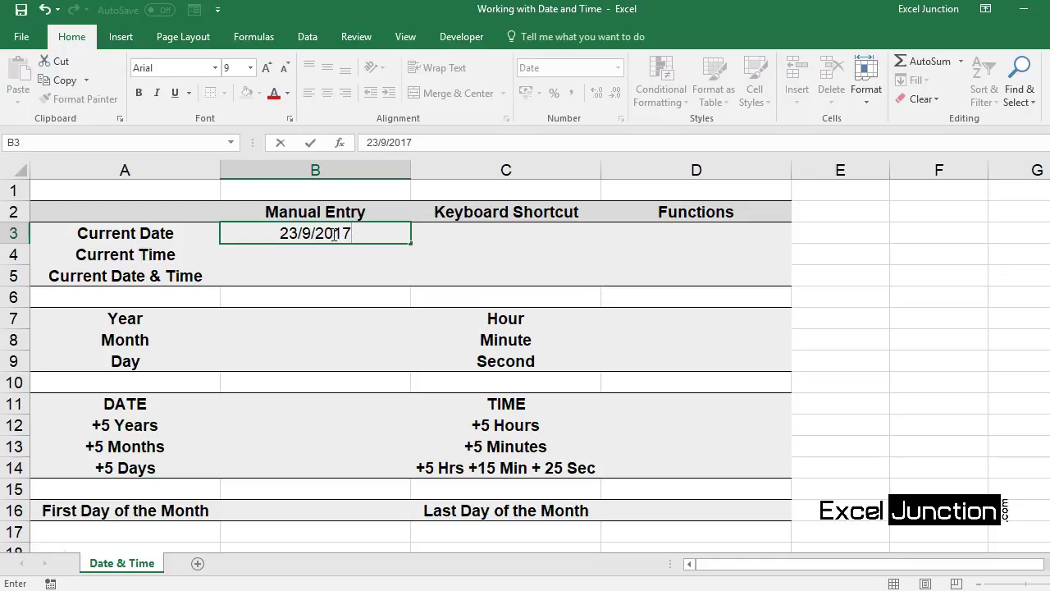
pyautogui.press('Return')
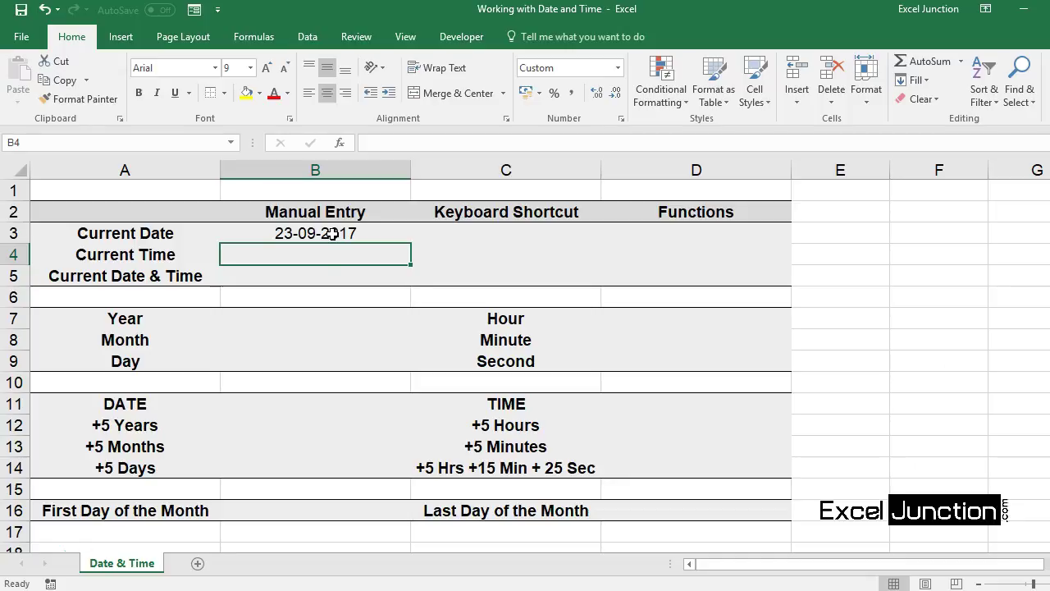
pyautogui.write('16:00')
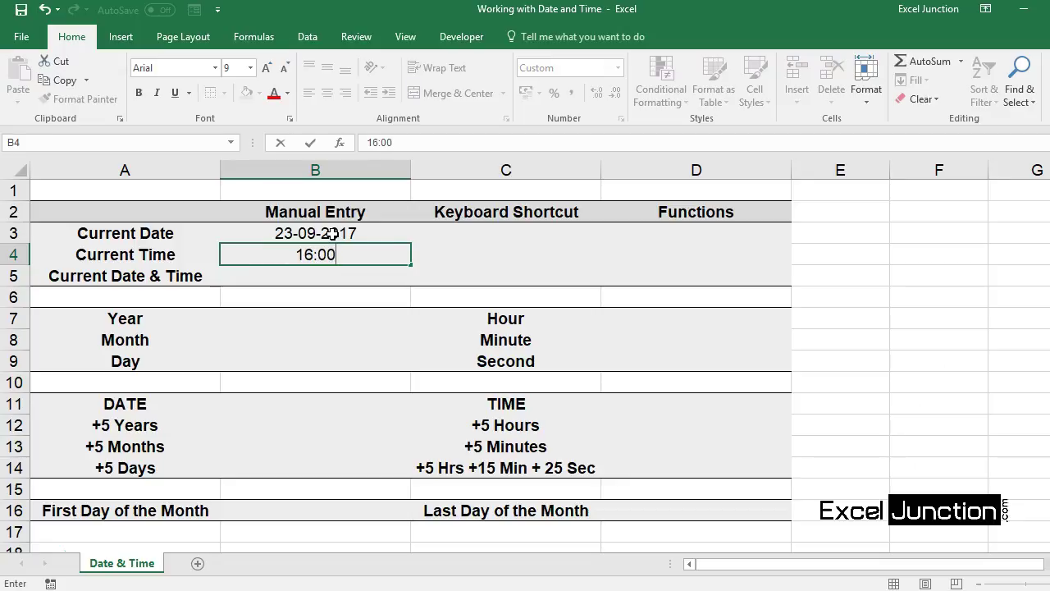
pyautogui.press('Return')
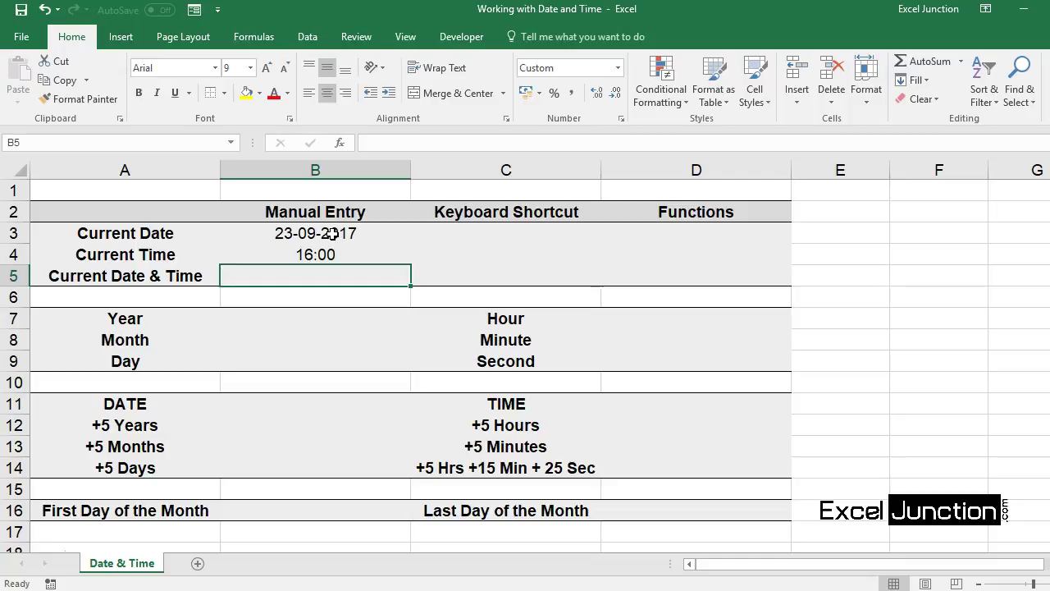
# Enter the combined date and time 23/9/17 16:00 in cell B5.
pyautogui.write('23/')
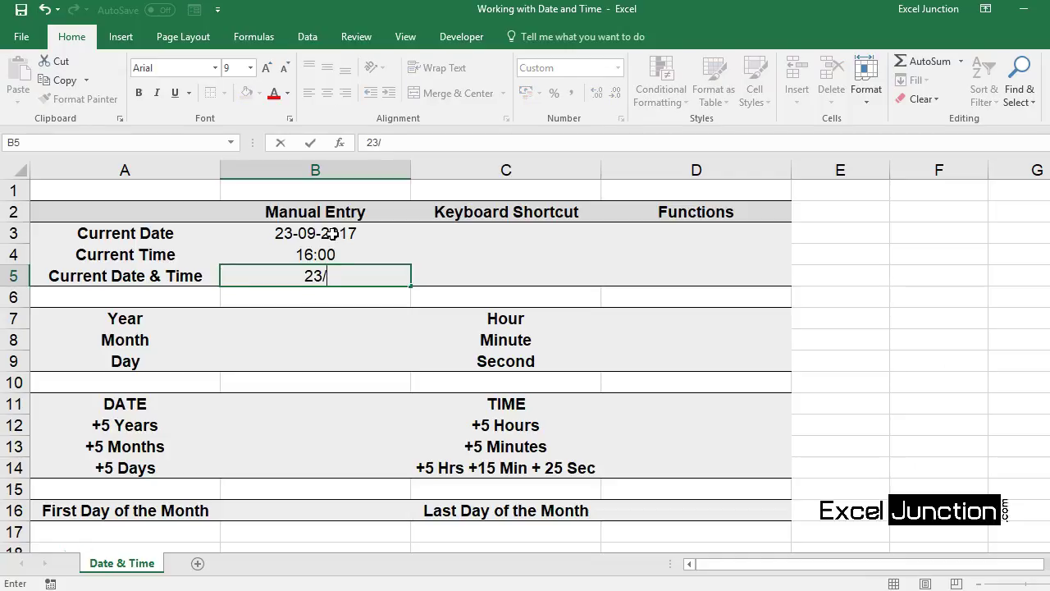
pyautogui.write('9/17 ')
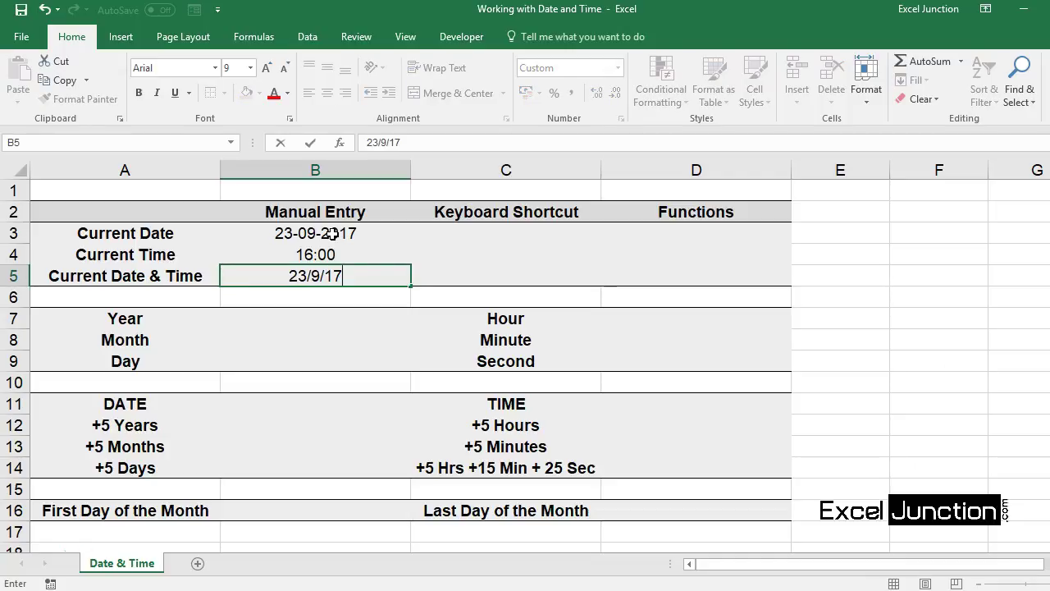
pyautogui.write('16:00')
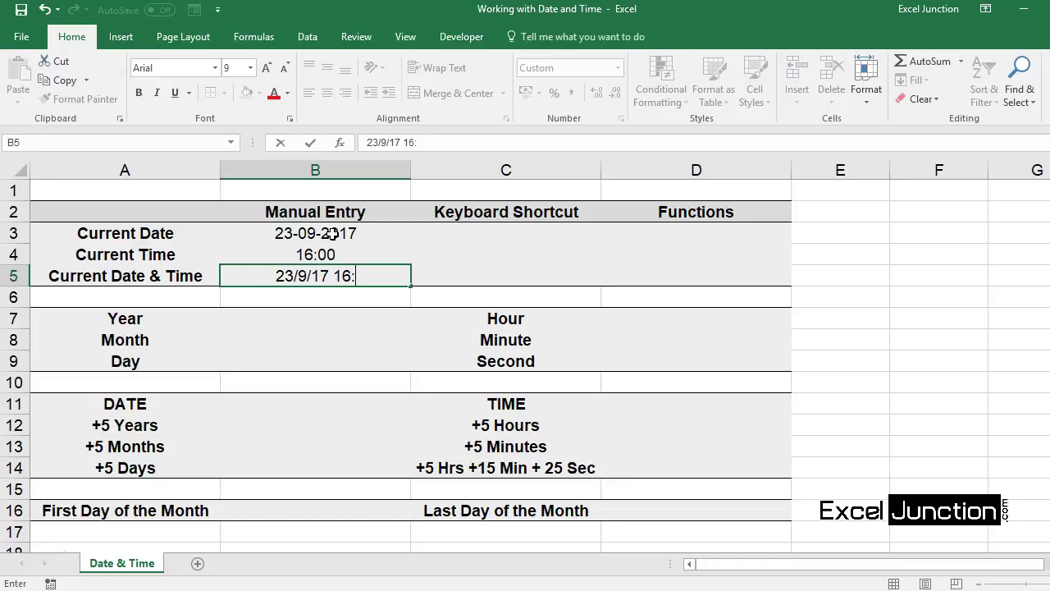
pyautogui.press('Return')
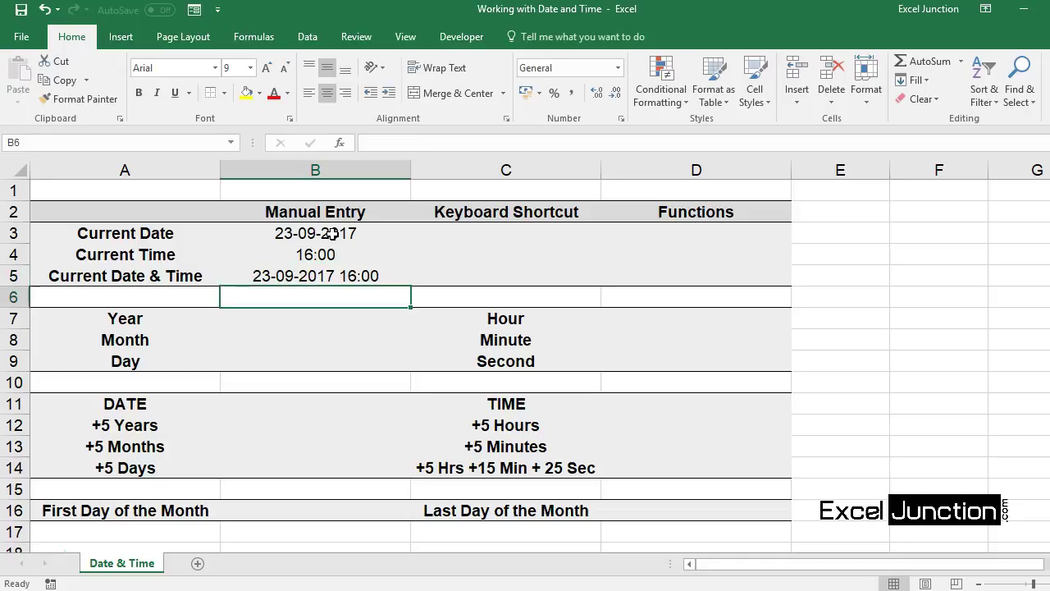
pyautogui.press('Up')
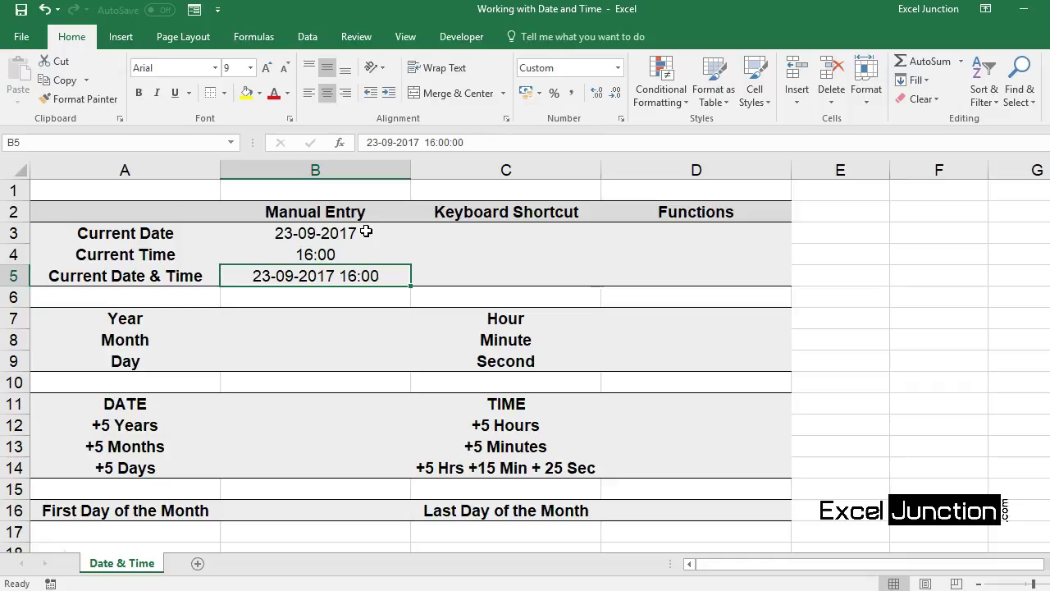
# Insert the current date as a static value in cell C3 and the current time as a static value in cell C4.
pyautogui.click(529, 233)
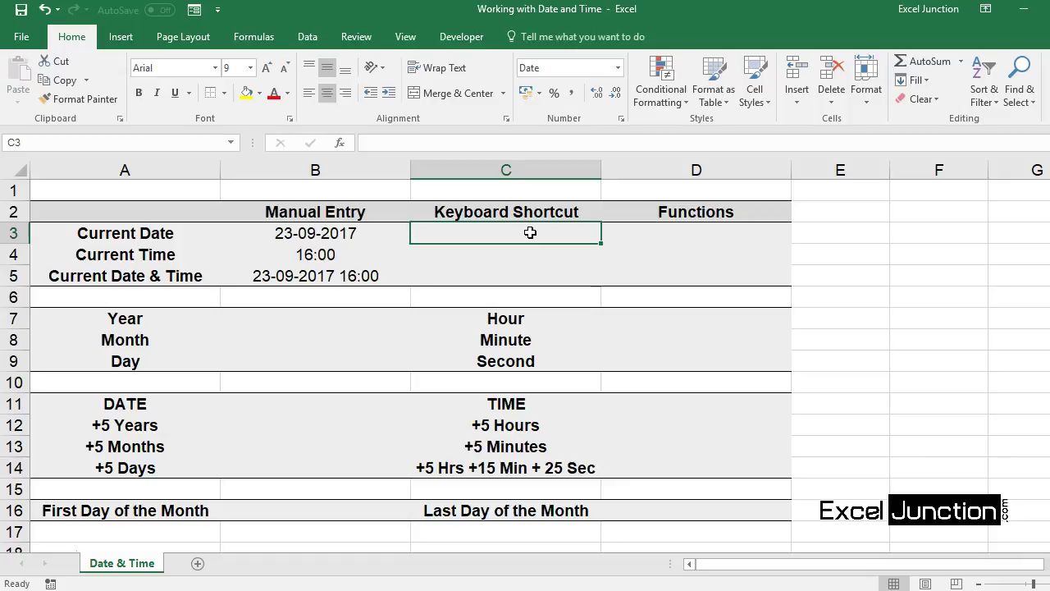
pyautogui.press('alt')
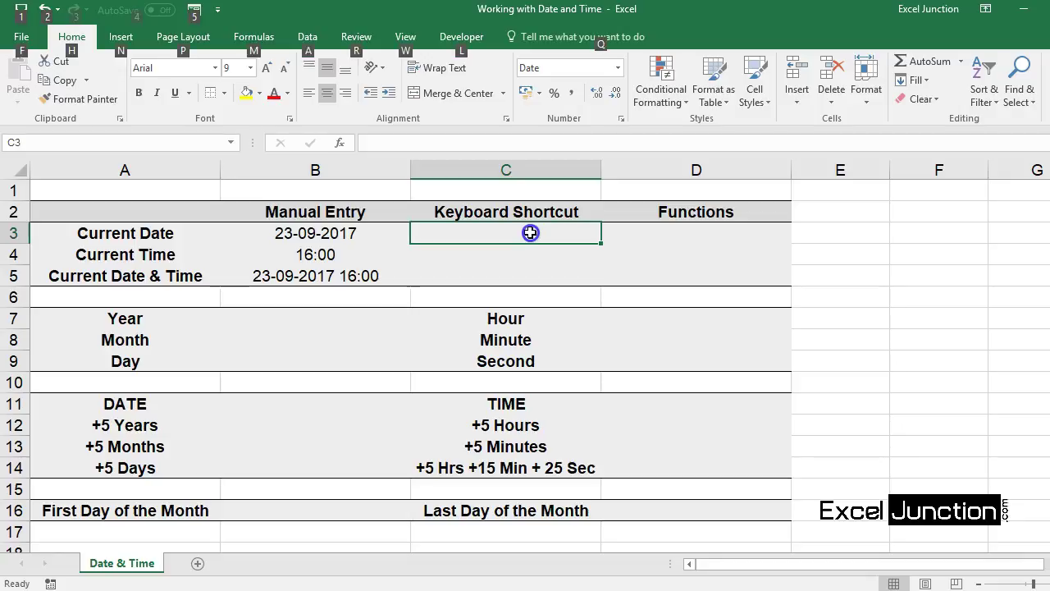
pyautogui.press('ctrl')
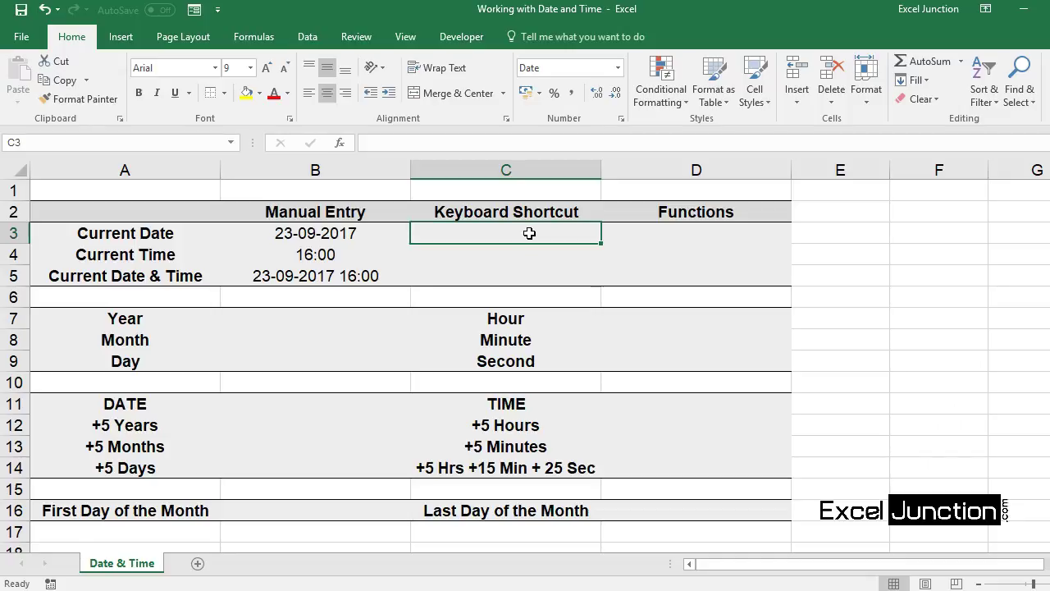
pyautogui.click(529, 233)
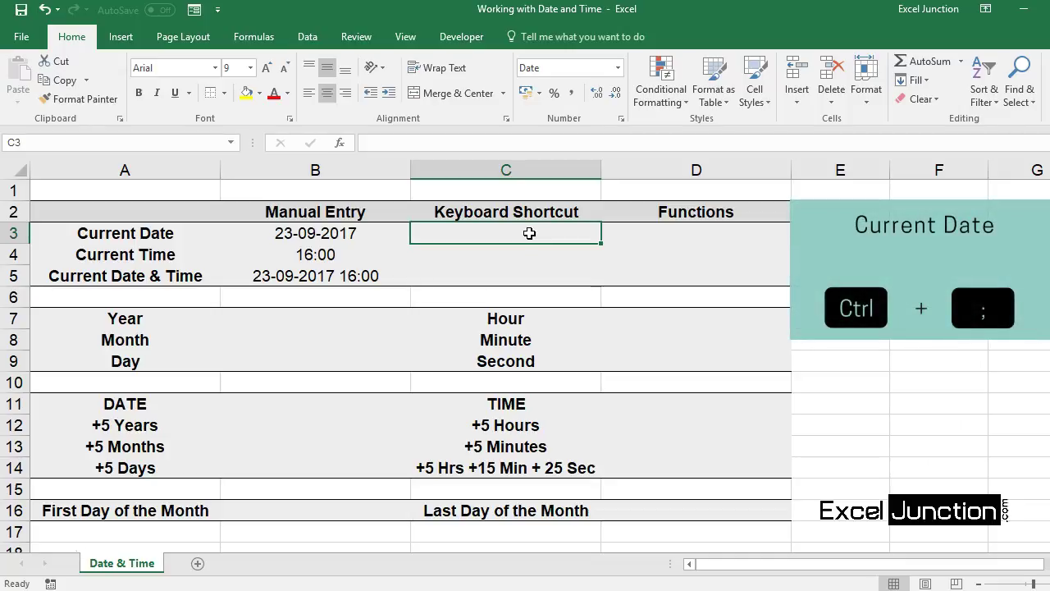
pyautogui.hotkey('ctrl', ';')
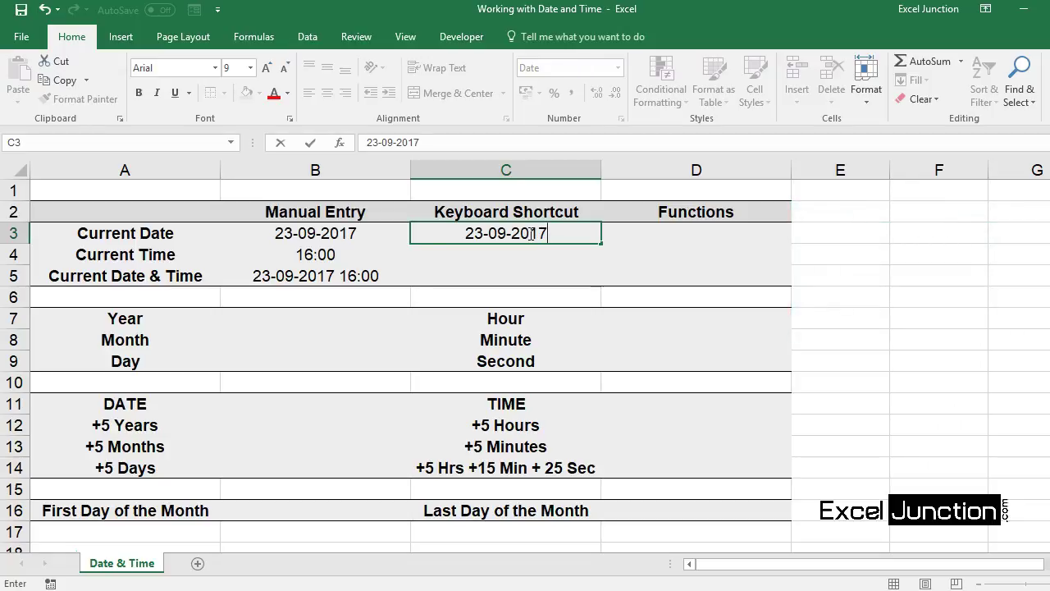
pyautogui.press('Return')
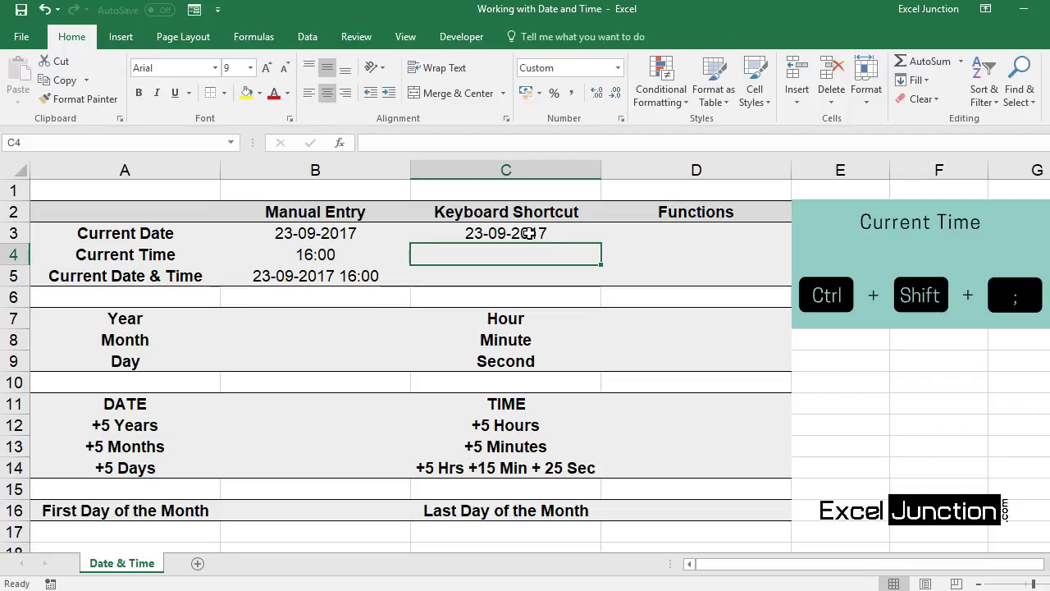
pyautogui.hotkey('ctrl', 'shift', ';')
pyautogui.press('Return')
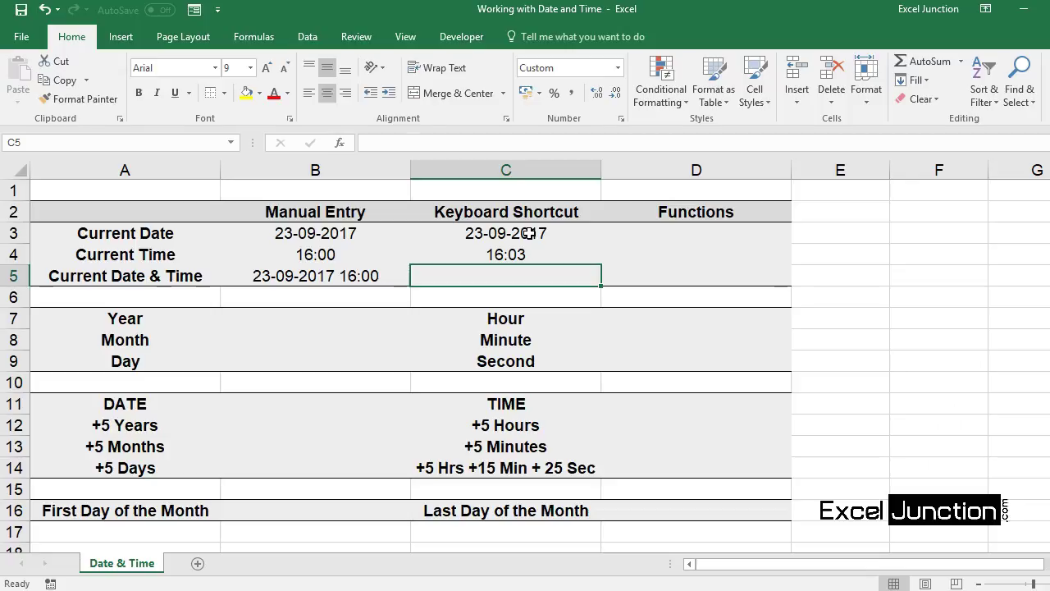
# Insert the static current date followed by a space and the static current time in cell C5.
pyautogui.hotkey('ctrl', ';')
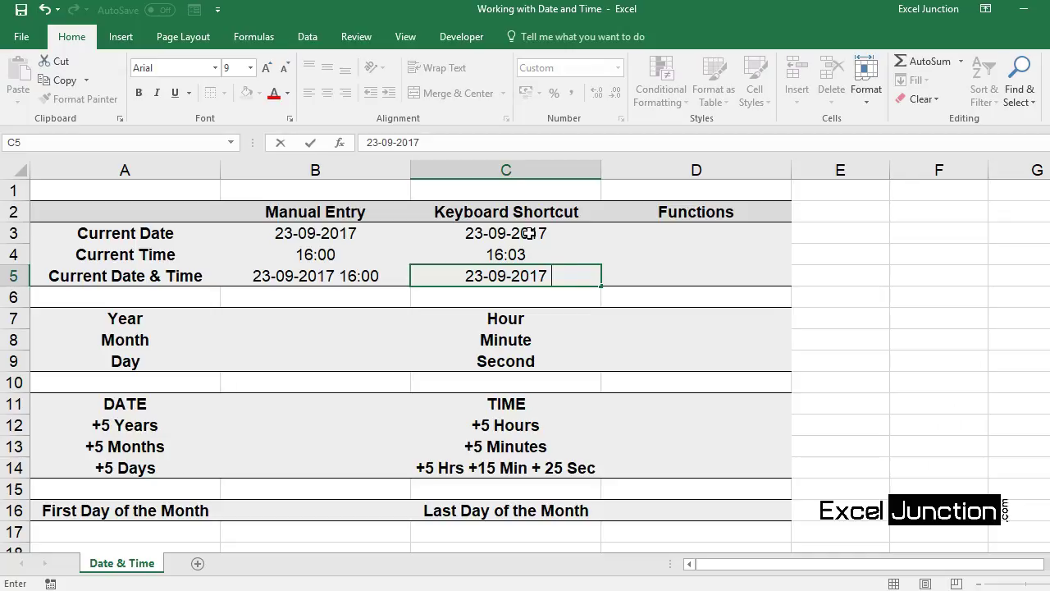
pyautogui.hotkey('ctrl', 'shift', ';')
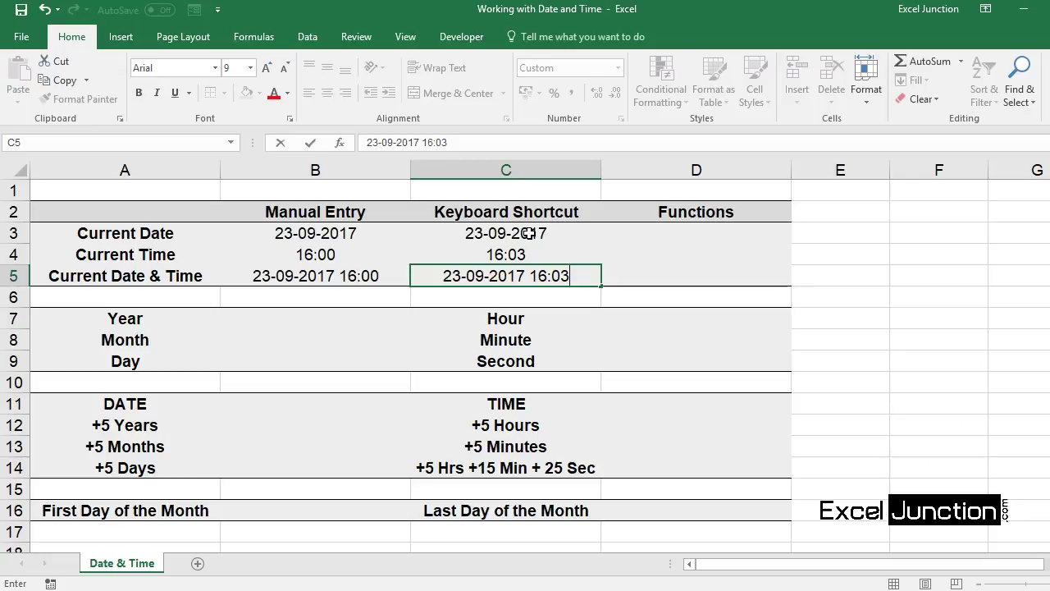
pyautogui.press('Return')
pyautogui.press('Up')
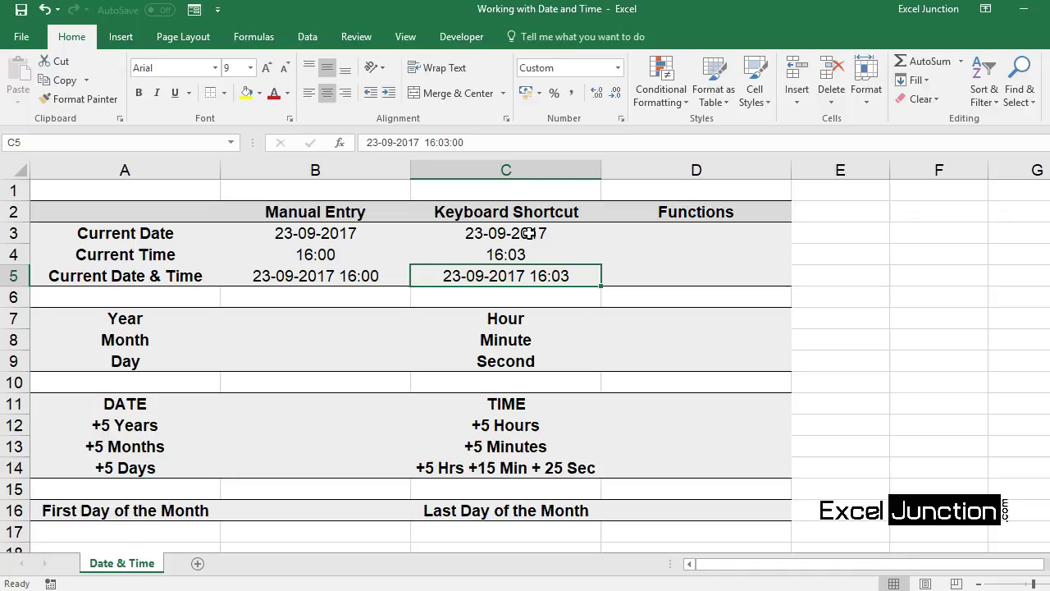
# Enter the formula =TODAY() in cell D3 for the current date under Functions.
pyautogui.click(706, 233)
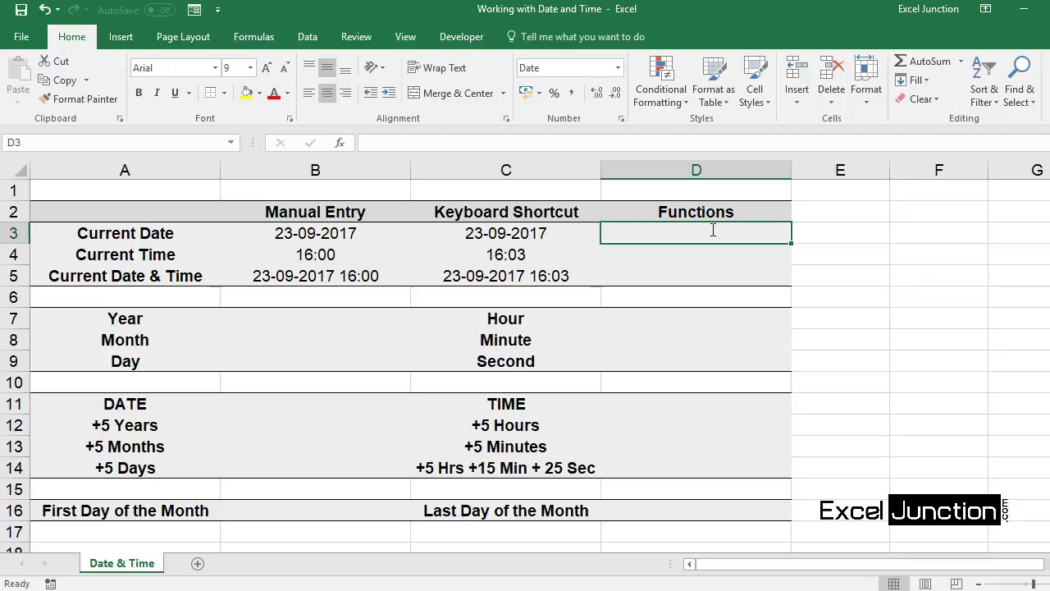
pyautogui.write('=')
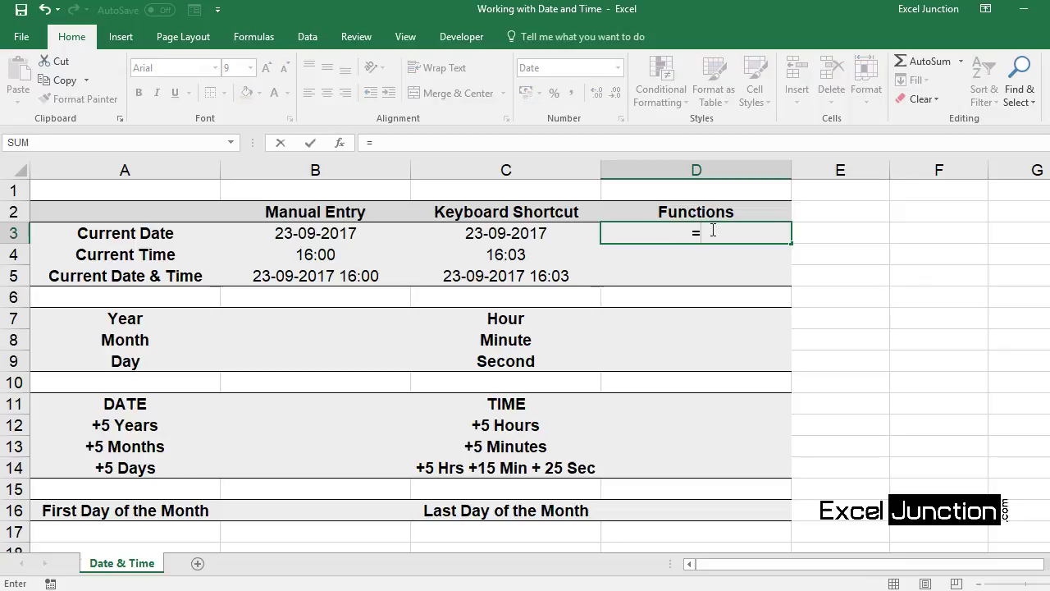
pyautogui.write('TODAY()')
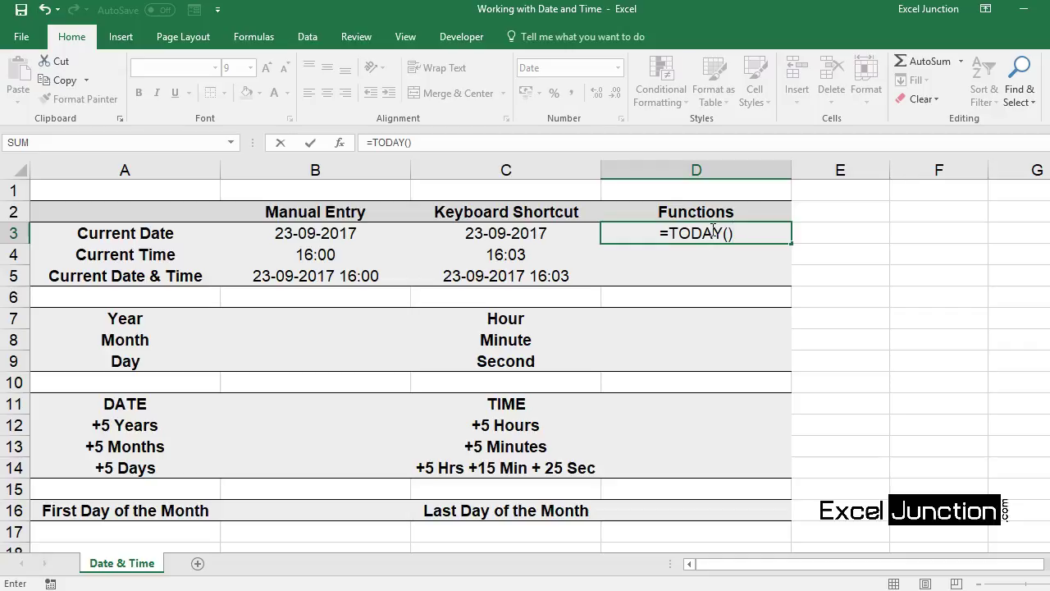
pyautogui.press('Return')
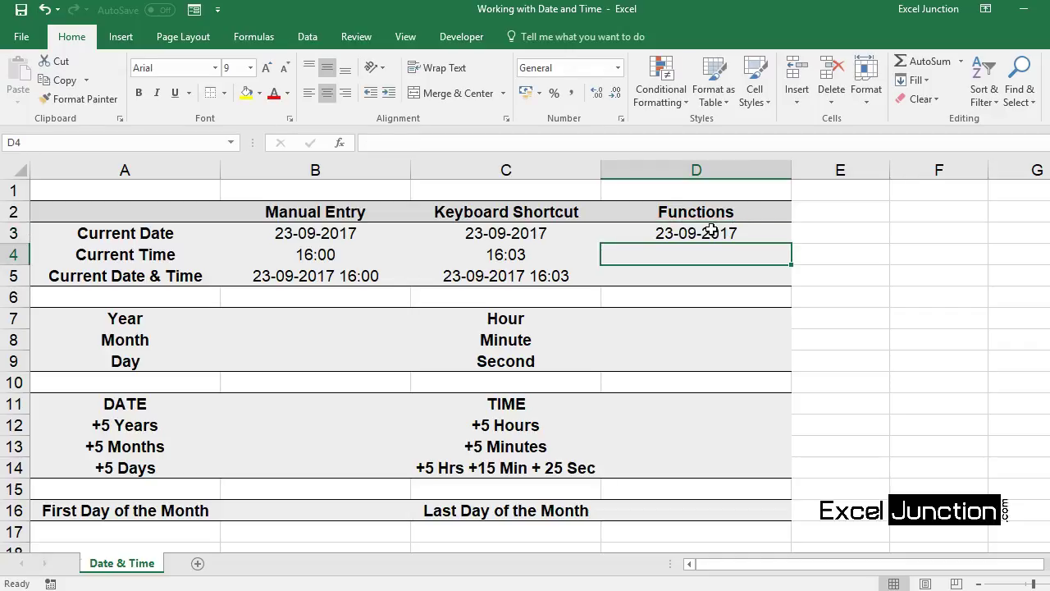
pyautogui.click(711, 231)
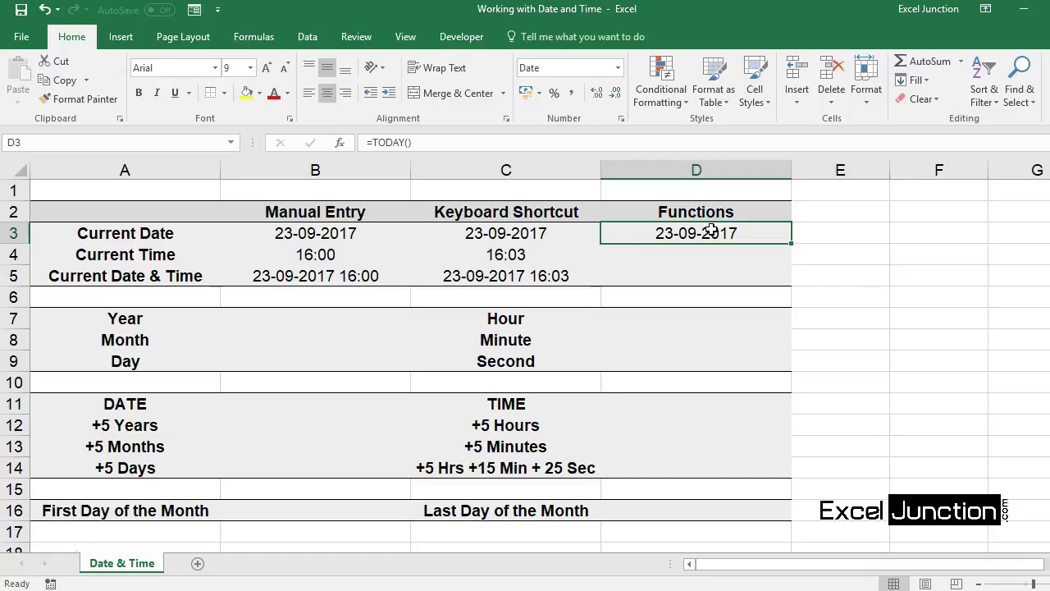
# Enter the formula =NOW() in cell D5 for the current date and time.
pyautogui.click(719, 275)
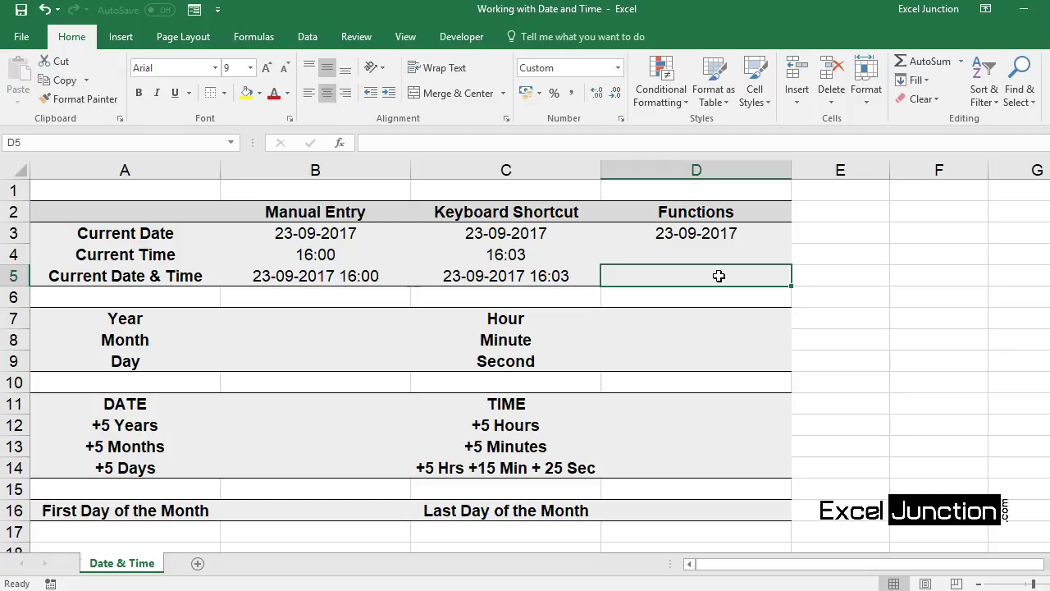
pyautogui.write('=NO')
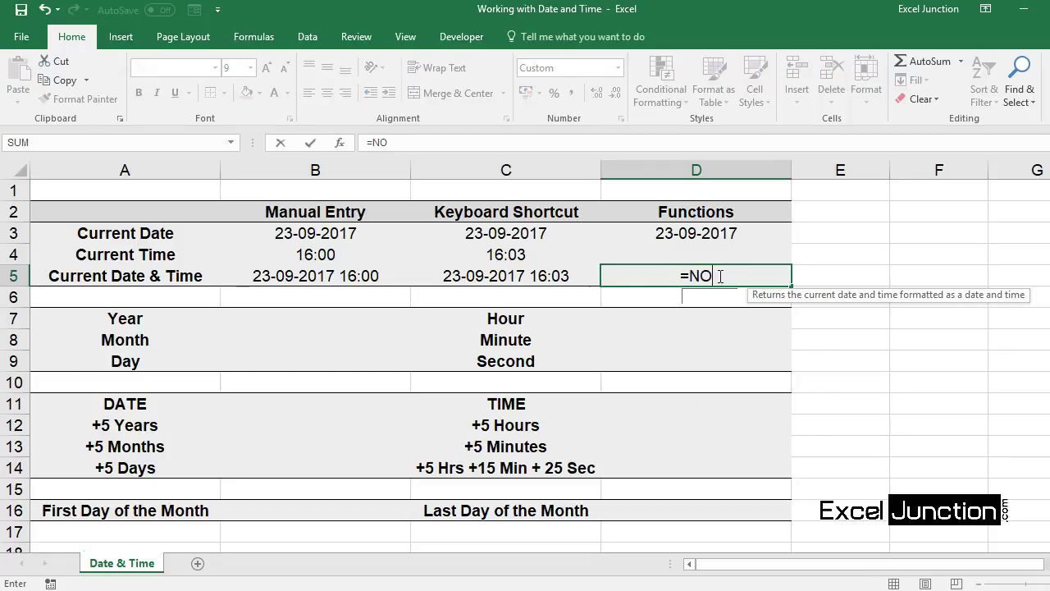
pyautogui.write('W(')
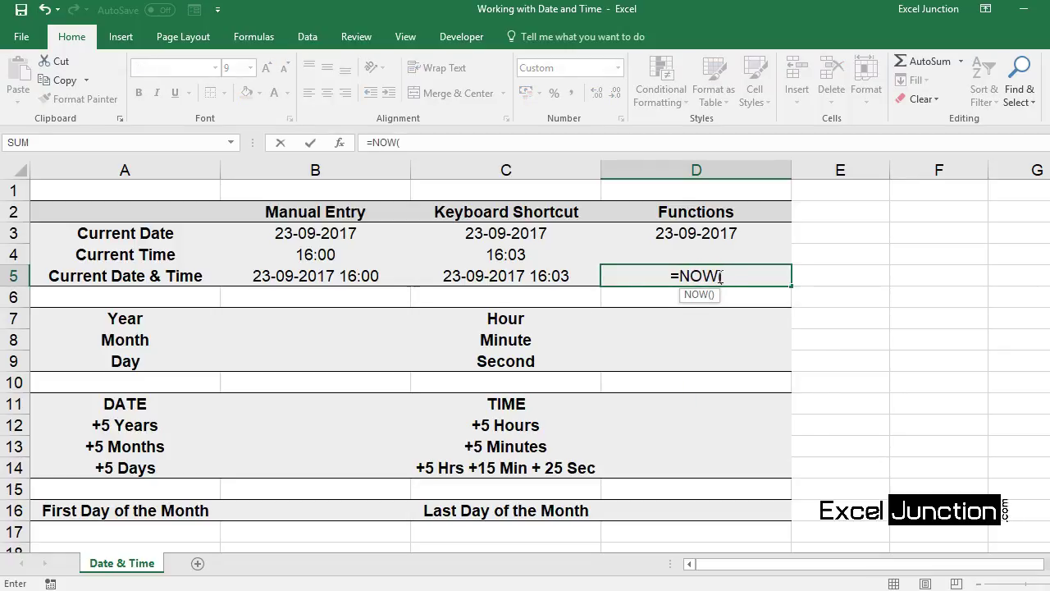
pyautogui.write(')')
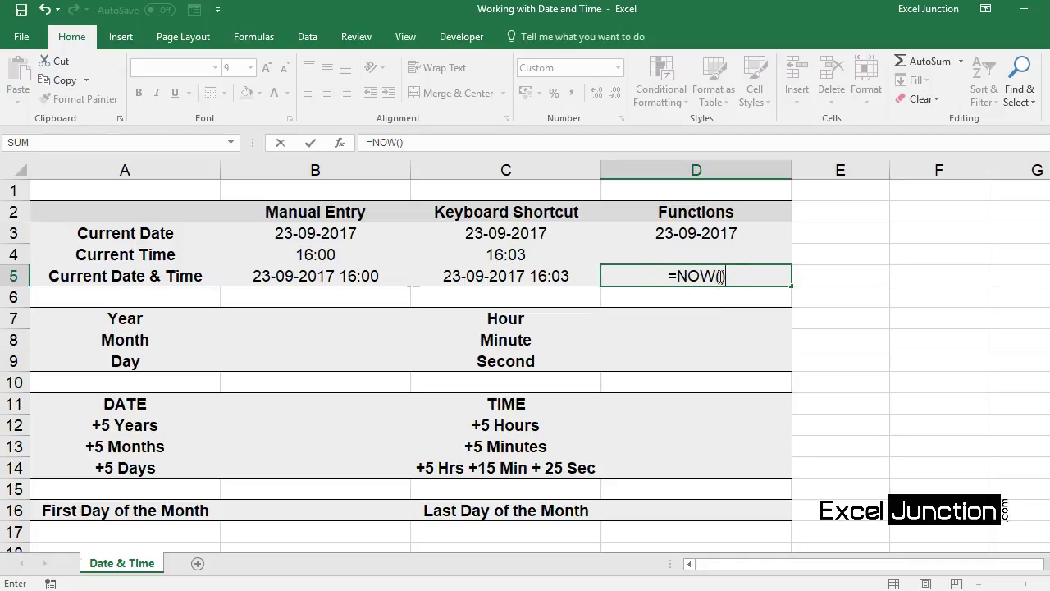
pyautogui.press('Return')
pyautogui.click(719, 276)
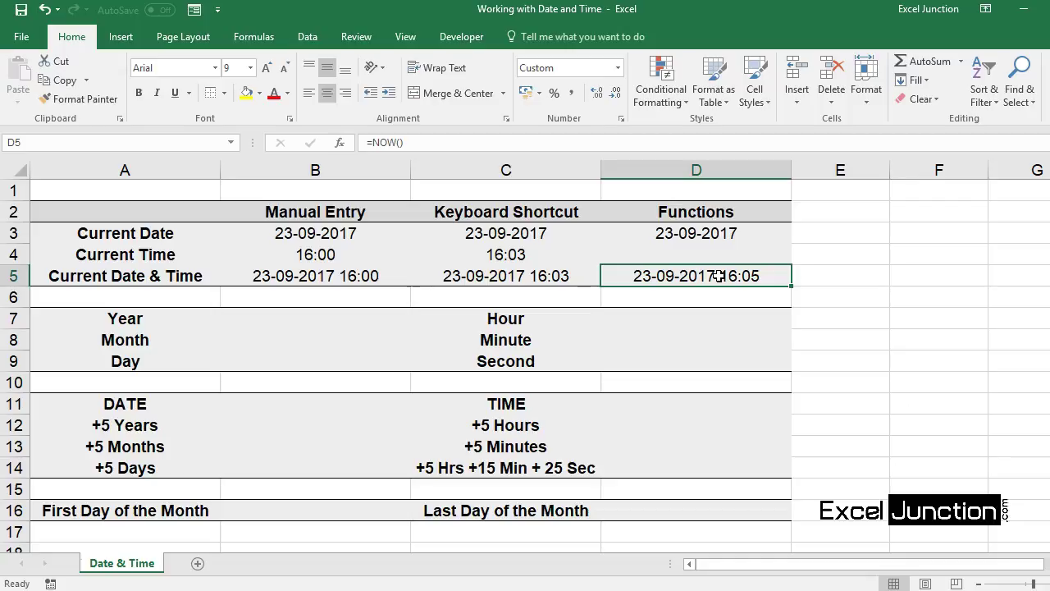
# Format the date in cell B3 with the long date type 14 March 2012, using the English (India) locale.
pyautogui.click(348, 234)
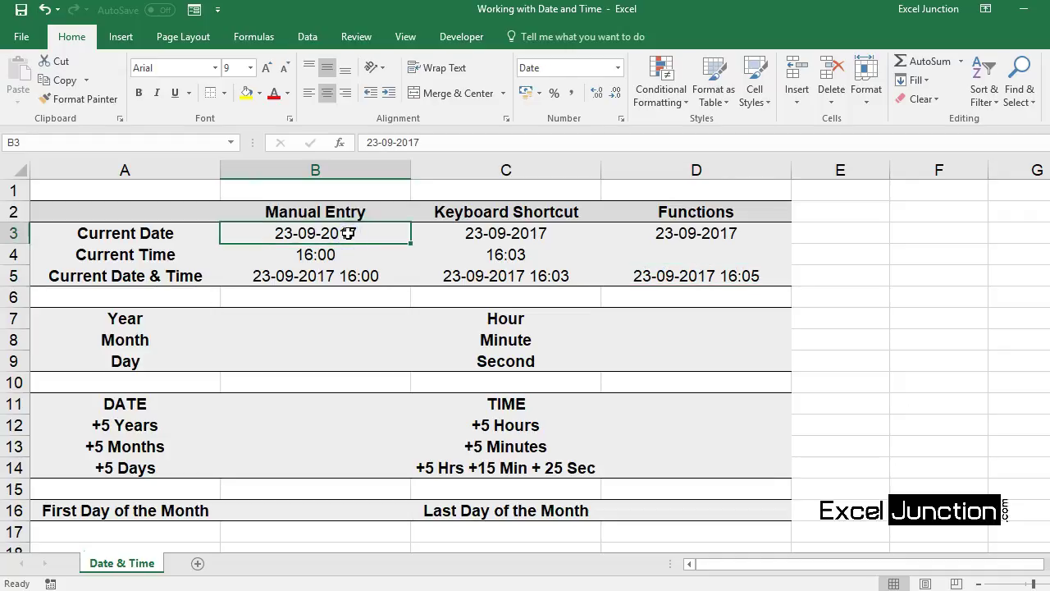
pyautogui.rightClick(348, 234)
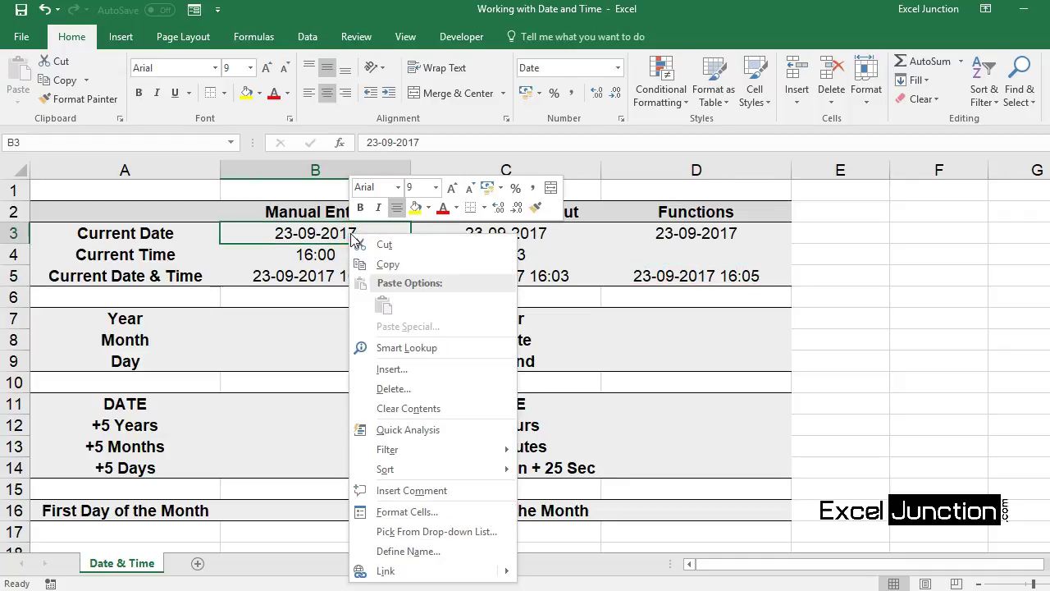
pyautogui.click(425, 512)
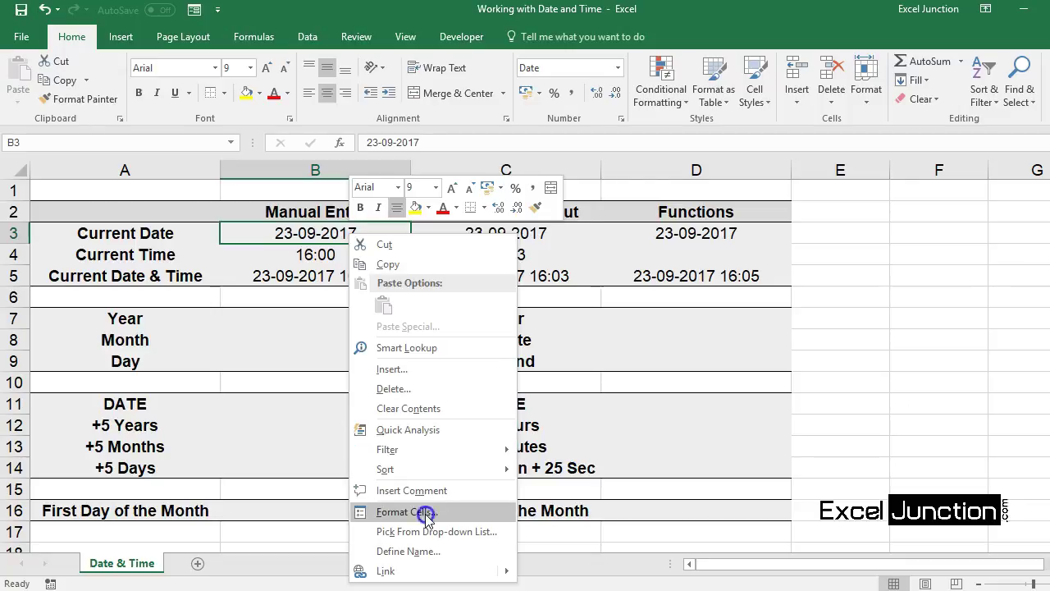
pyautogui.moveTo(414, 218)
pyautogui.mouseDown()
pyautogui.moveTo(485, 215)
pyautogui.moveTo(620, 179)
pyautogui.mouseUp()
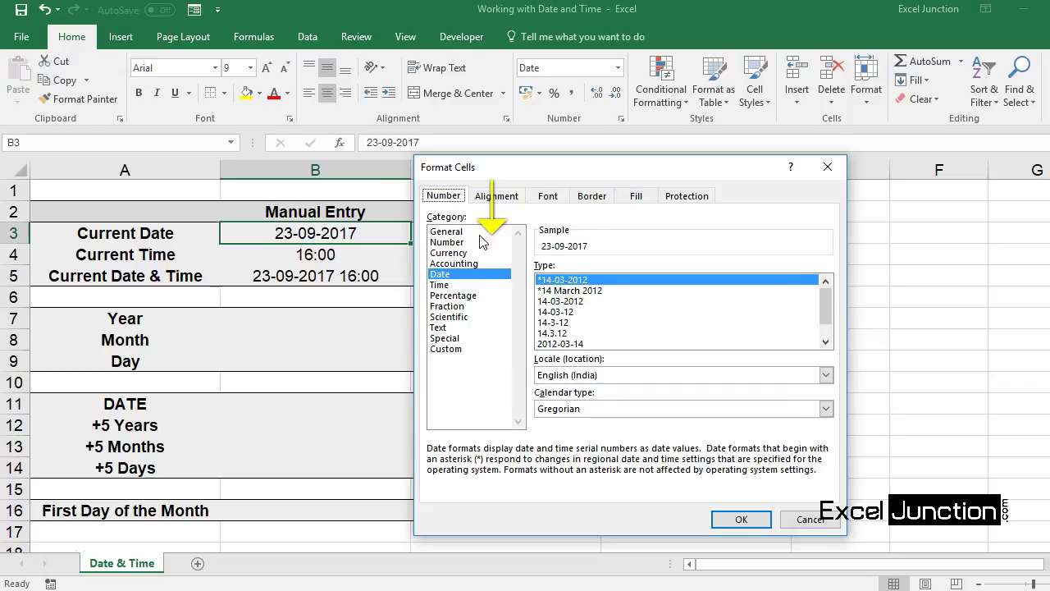
pyautogui.click(451, 275)
pyautogui.moveTo(828, 312)
pyautogui.mouseDown()
pyautogui.moveTo(828, 328)
pyautogui.moveTo(830, 297)
pyautogui.mouseUp()
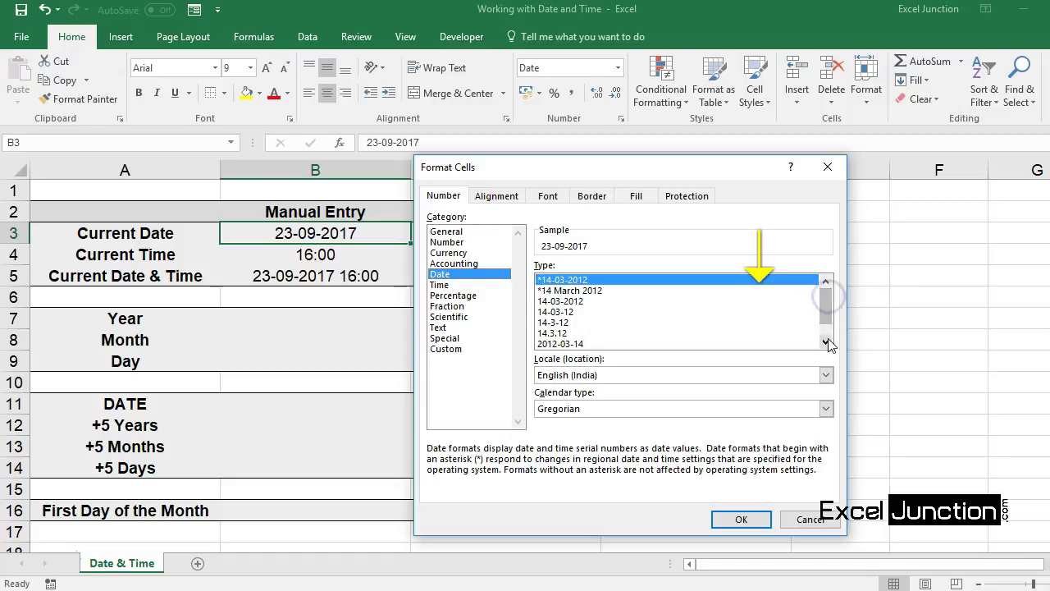
pyautogui.click(827, 342)
pyautogui.click(826, 342)
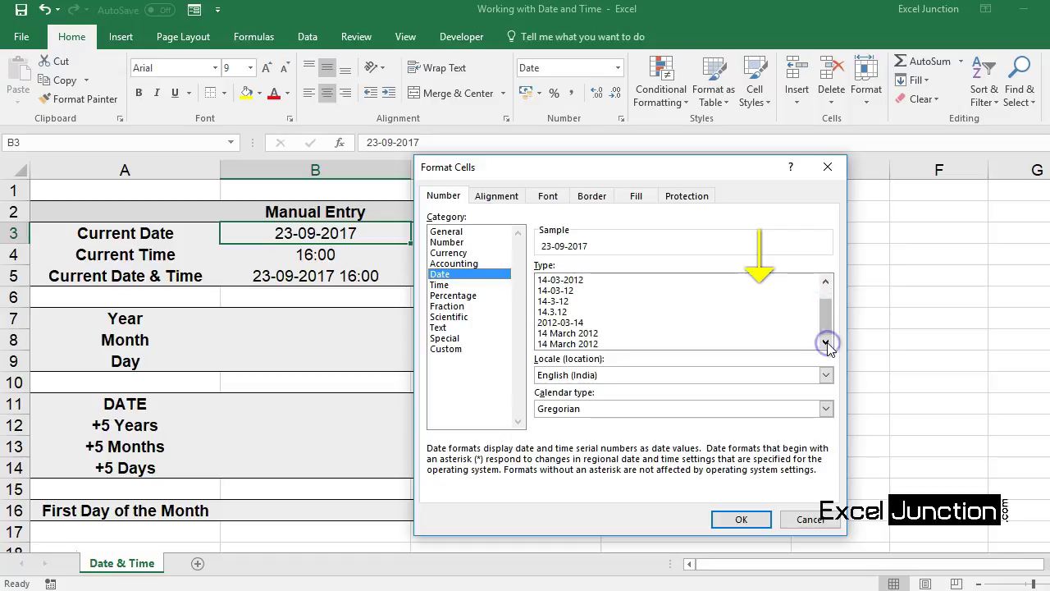
pyautogui.click(584, 335)
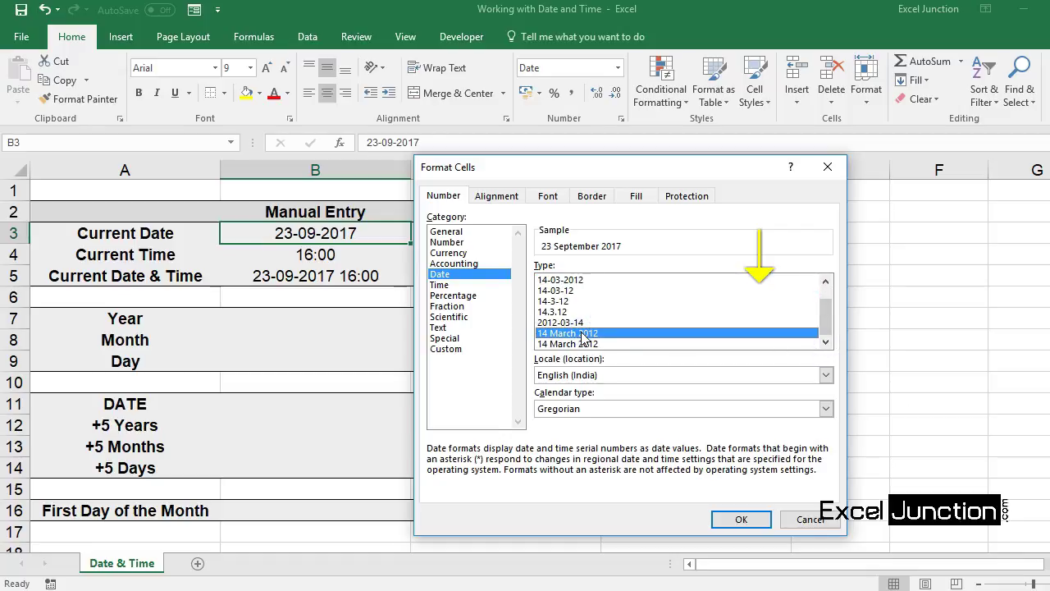
pyautogui.click(742, 520)
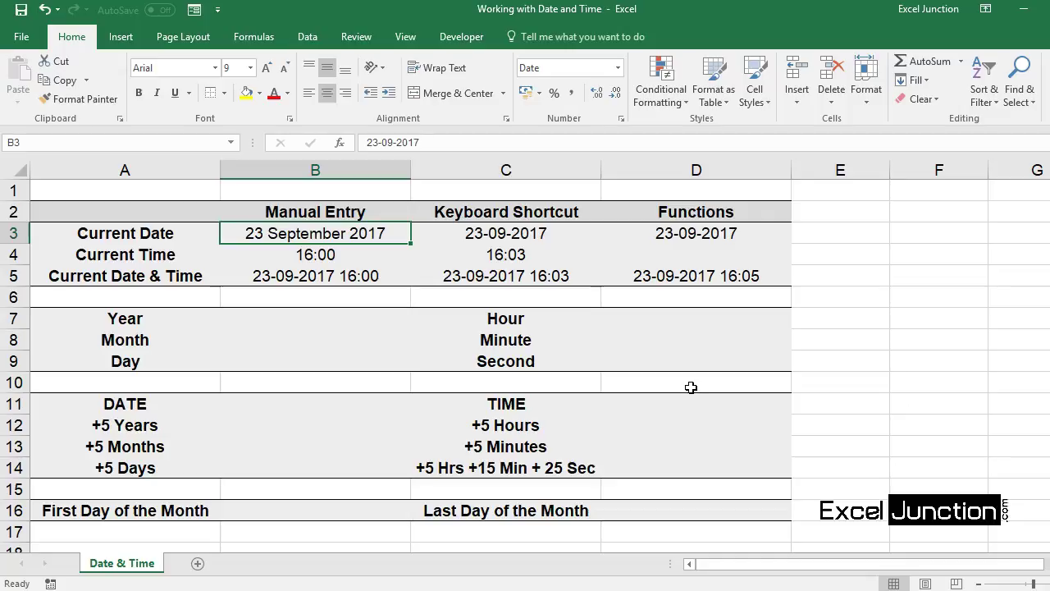
# Enter the formula =NOW()-TODAY() in cell D4 for the current time under Functions.
pyautogui.click(704, 254)
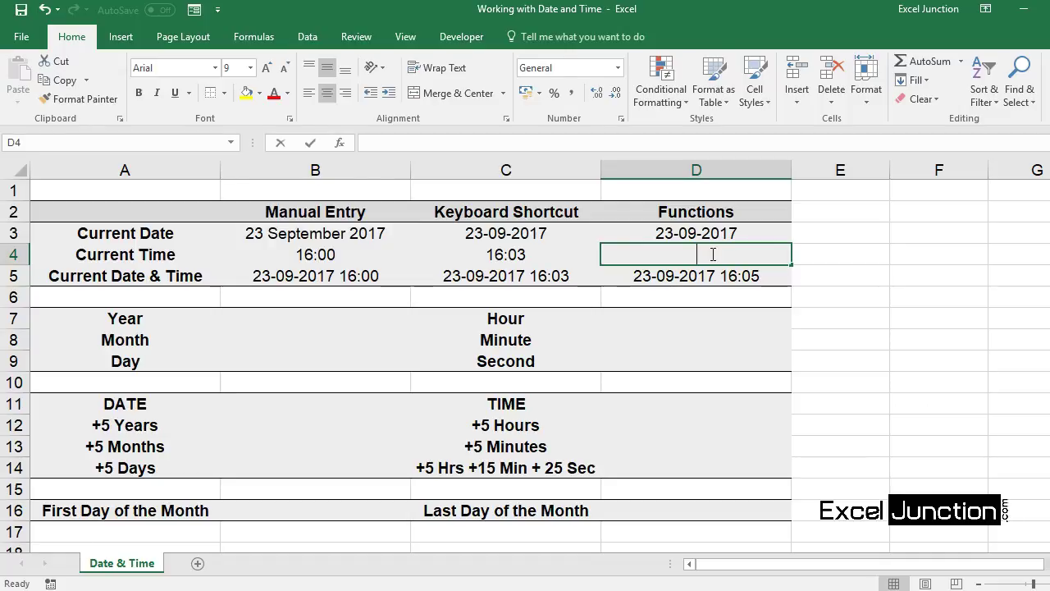
pyautogui.write('=NOW')
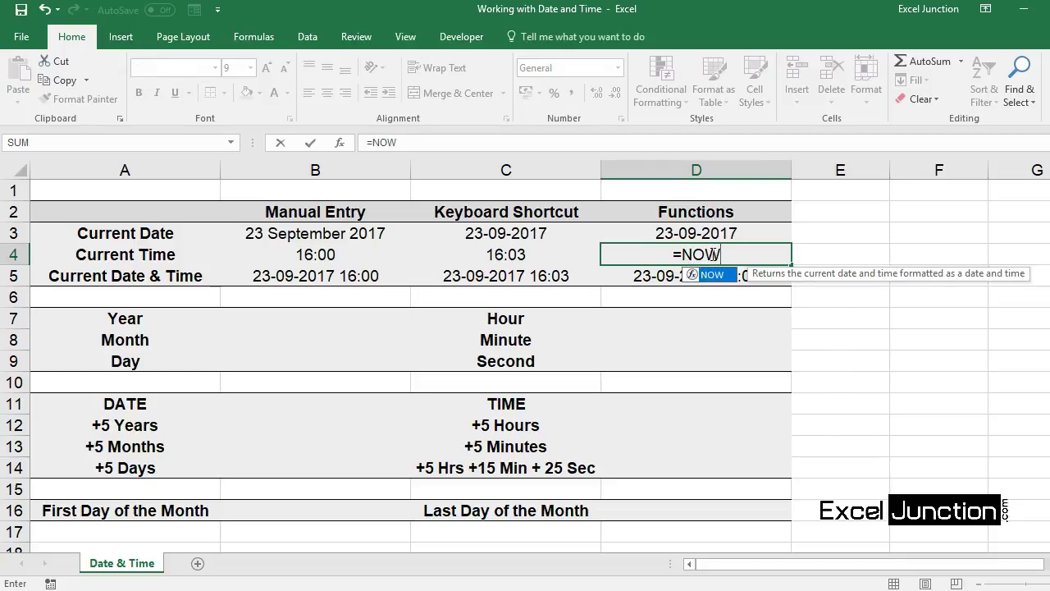
pyautogui.write('()-')
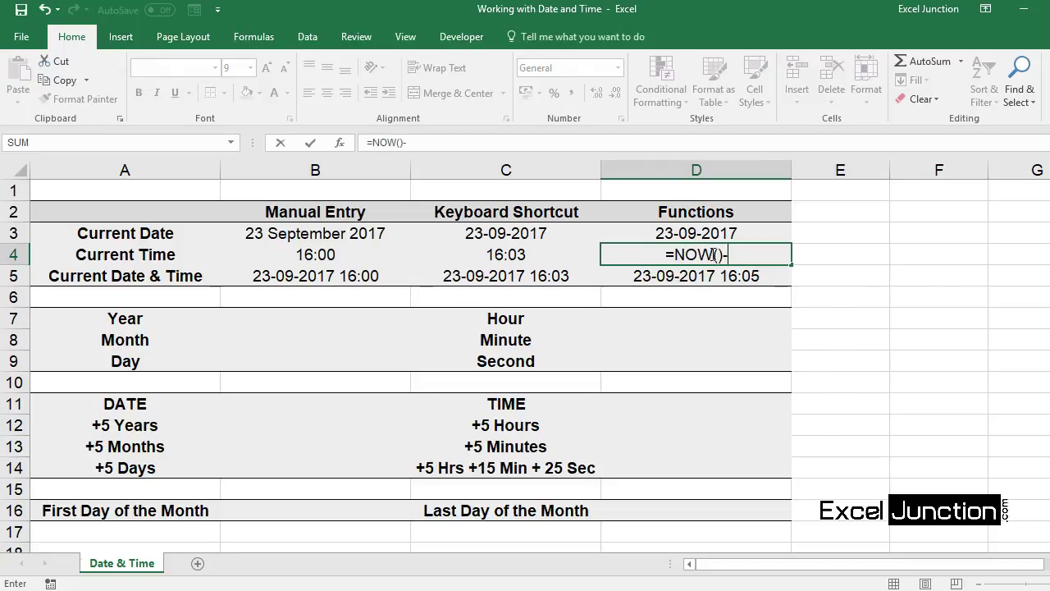
pyautogui.write('TODAY')
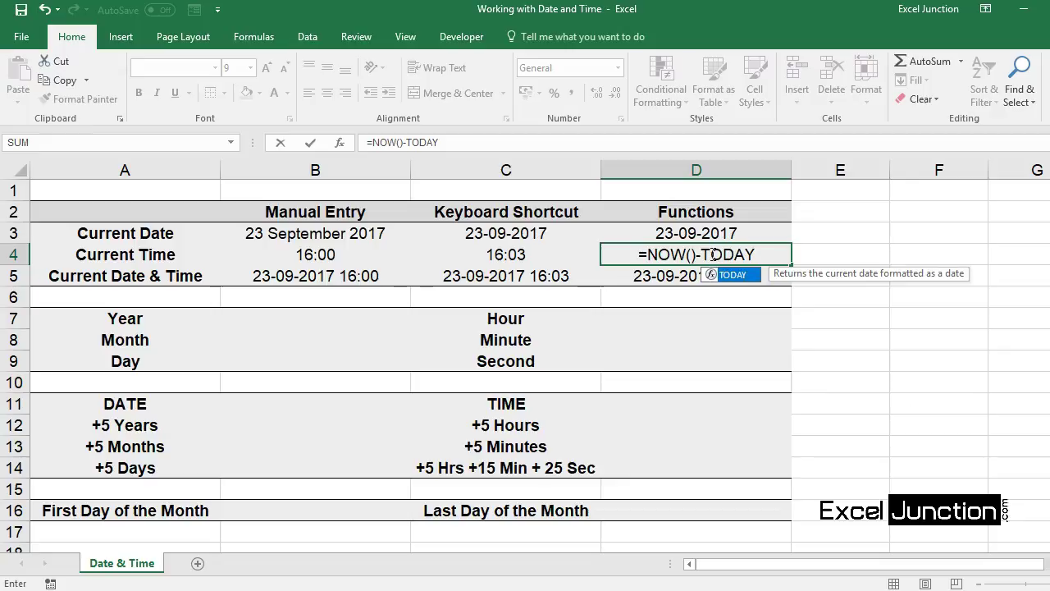
pyautogui.write('()')
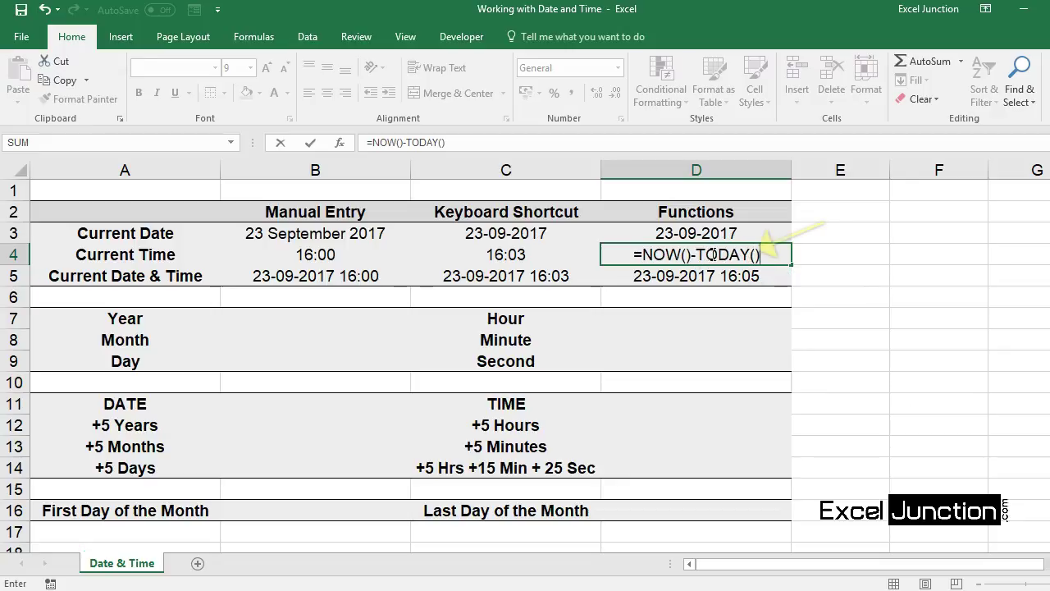
pyautogui.press('Return')
# Format cell D4 as Time with the 24-hour type 13:30, showing hours and minutes only.
pyautogui.click(712, 254)
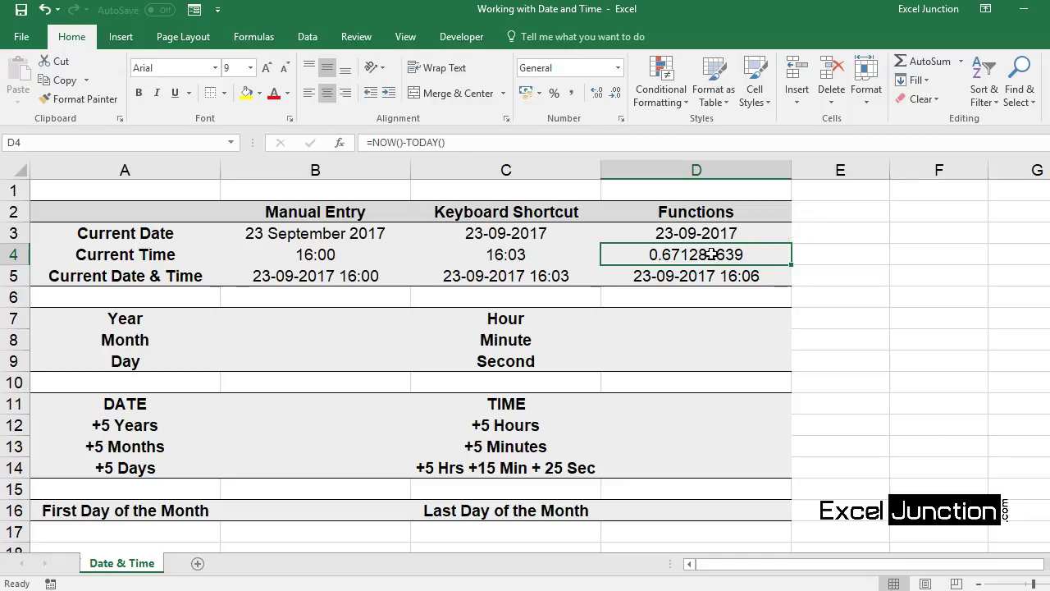
pyautogui.rightClick(712, 255)
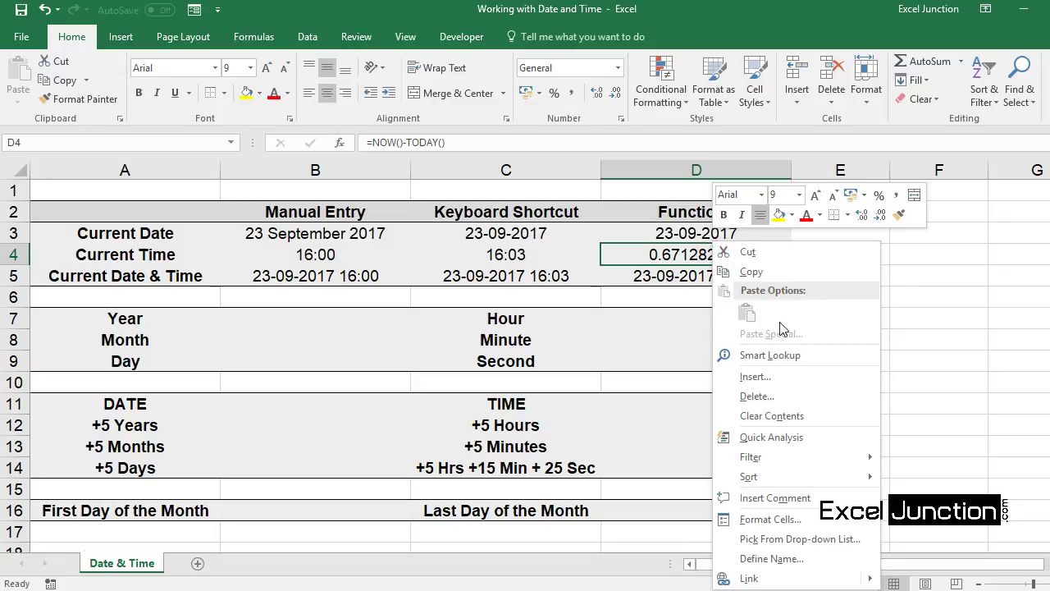
pyautogui.click(806, 518)
pyautogui.moveTo(825, 221); pyautogui.dragTo(388, 164)
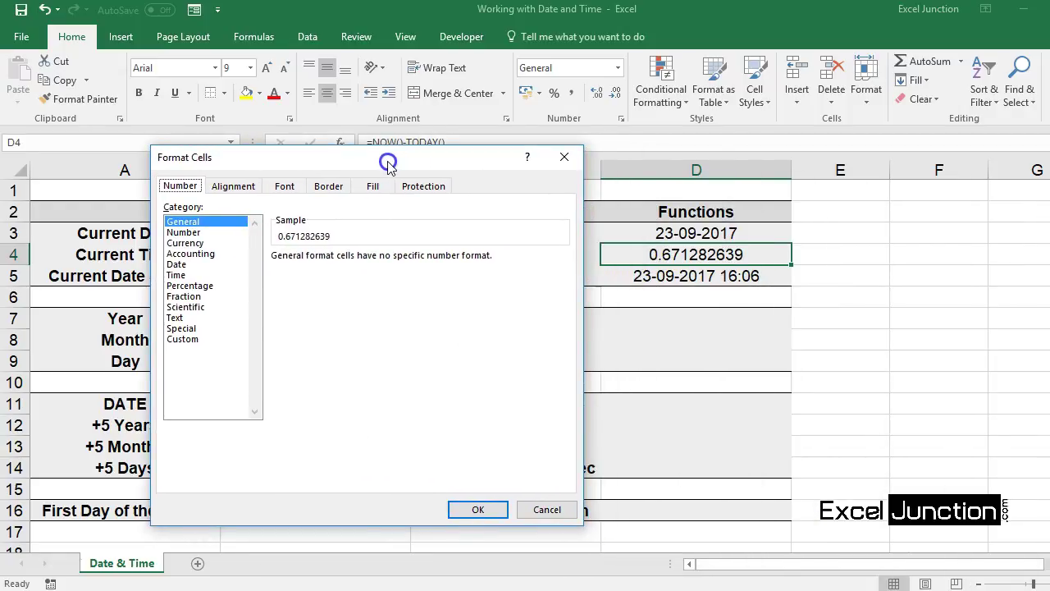
pyautogui.click(176, 278)
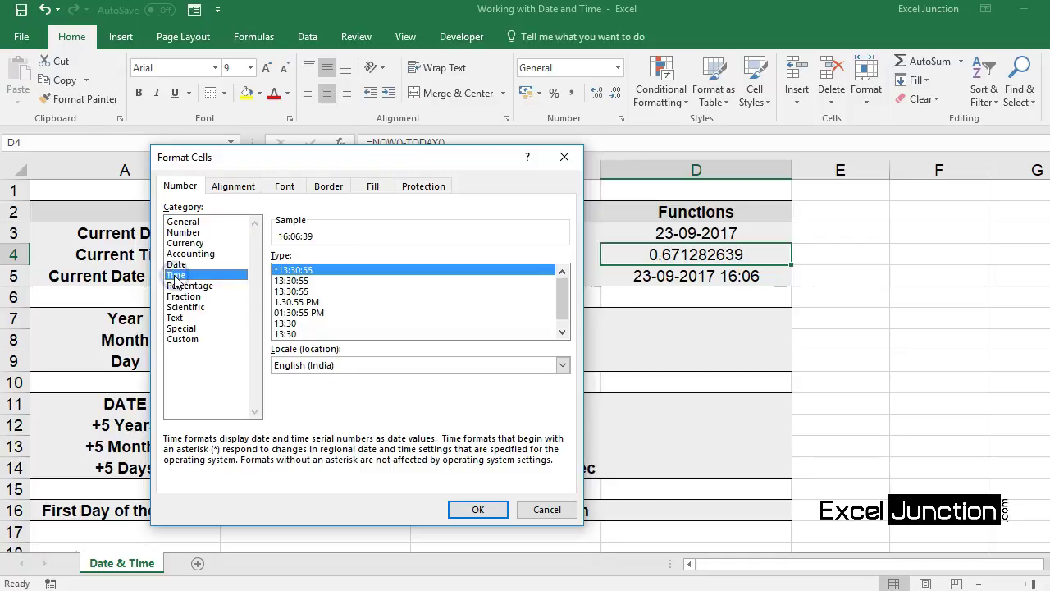
pyautogui.moveTo(556, 300); pyautogui.dragTo(561, 307)
pyautogui.click(285, 323)
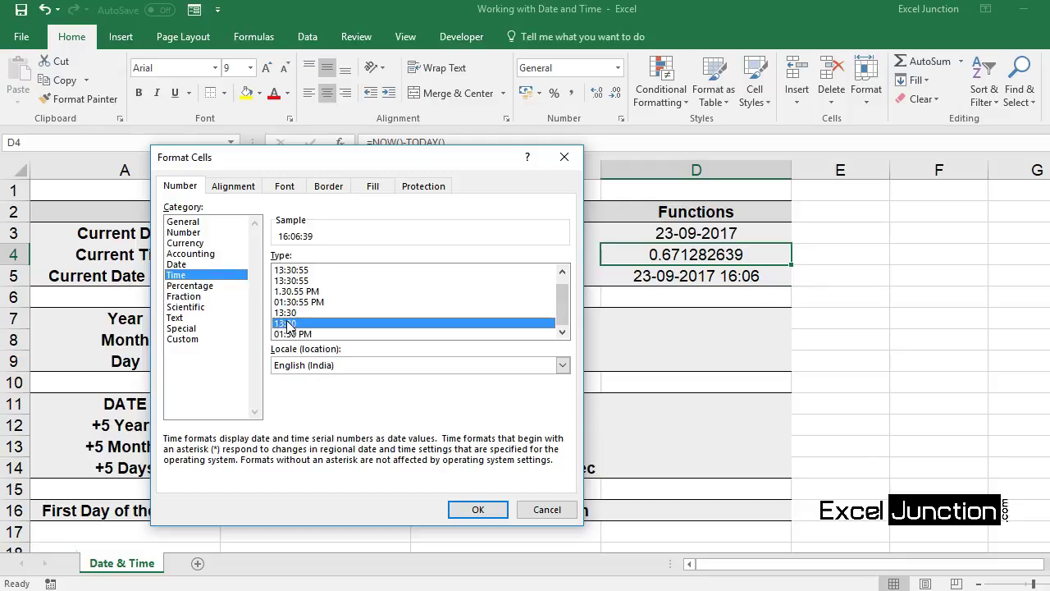
pyautogui.click(487, 509)
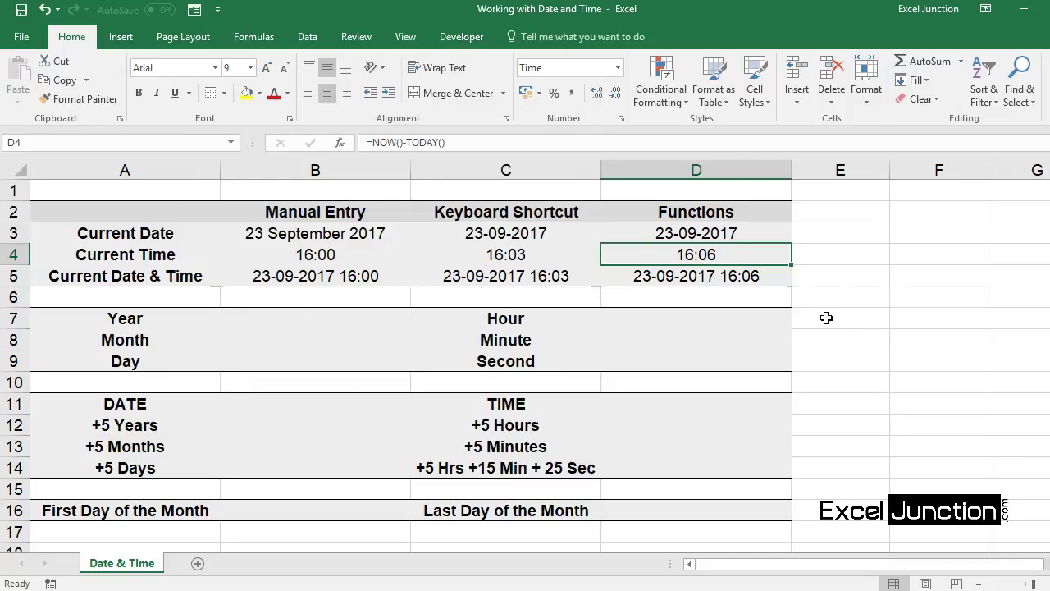
# Enter the date 1-1-1900 in cell F2.
pyautogui.click(933, 215)
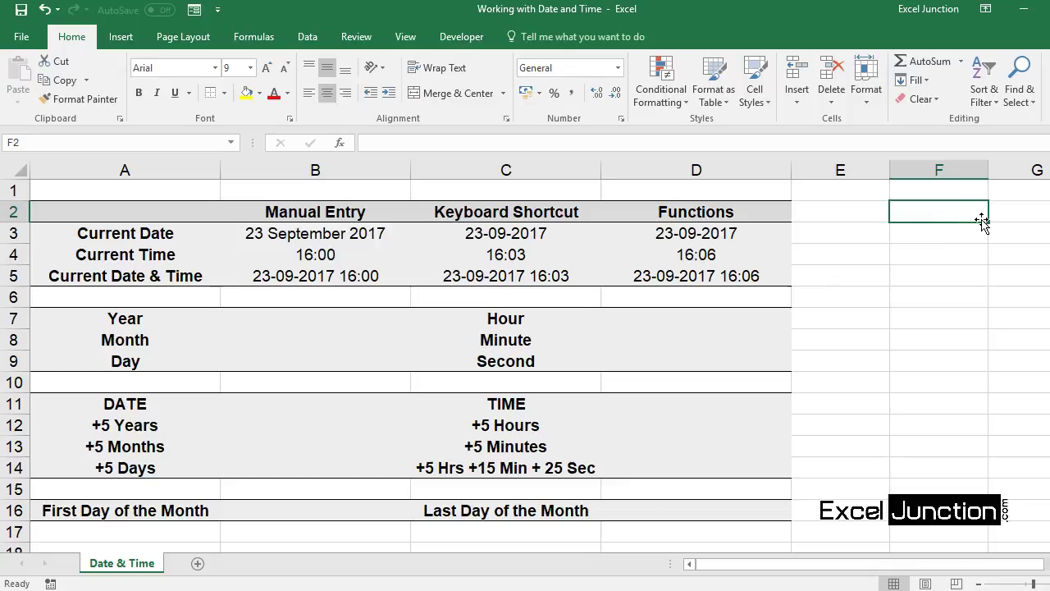
pyautogui.write('1-')
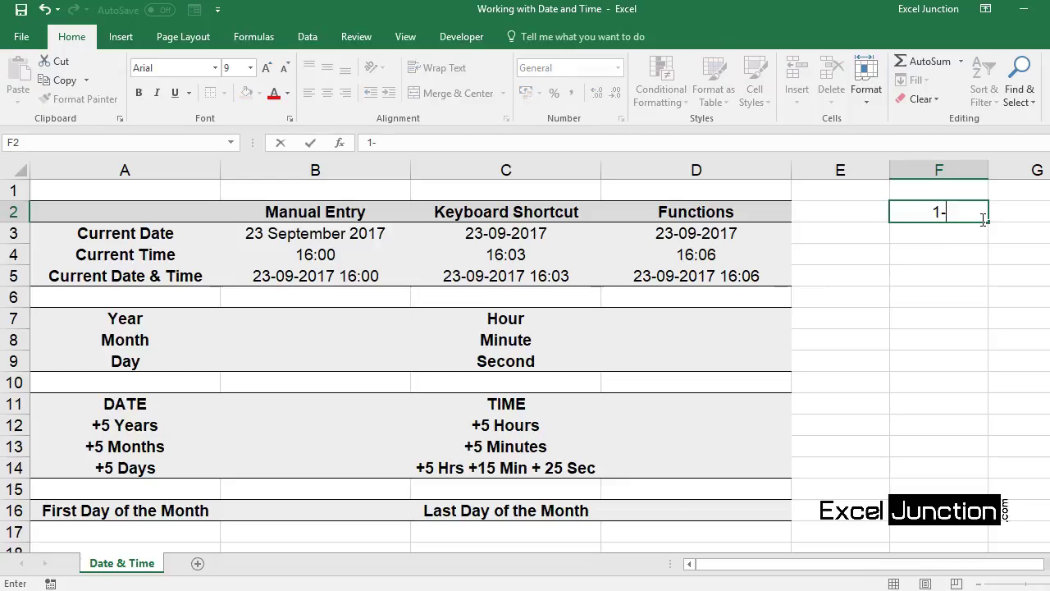
pyautogui.write('1-1900')
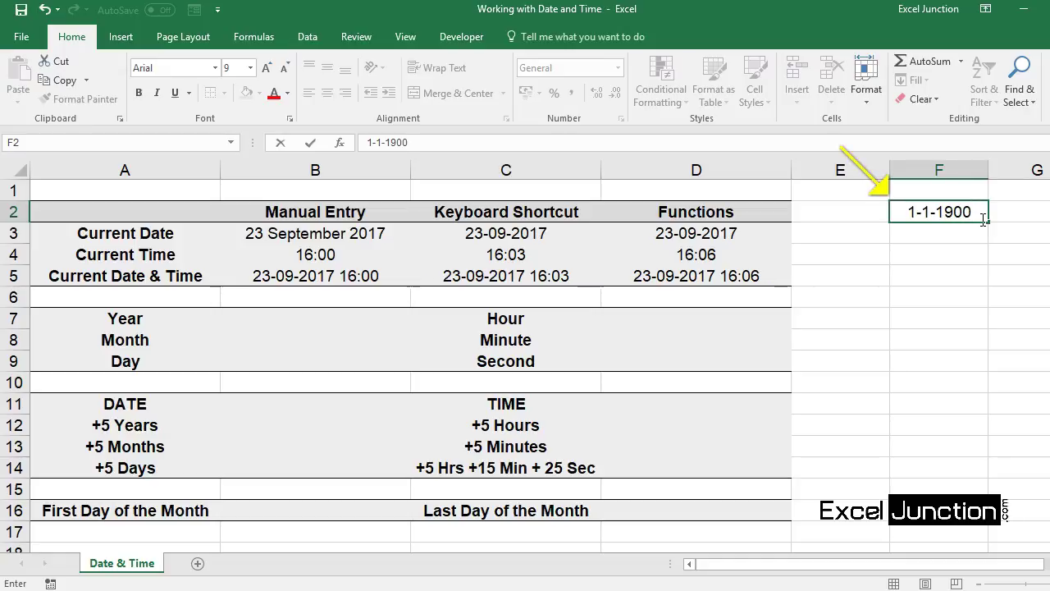
pyautogui.press('Return')
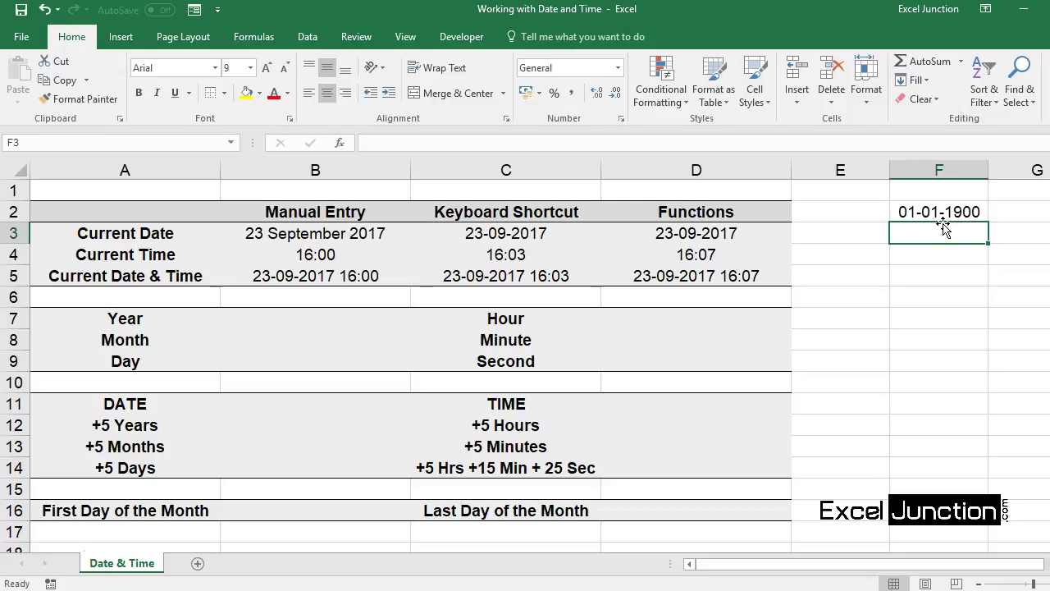
# Change the number format of the Manual Entry cells B3:B5 to General.
pyautogui.click(340, 230)
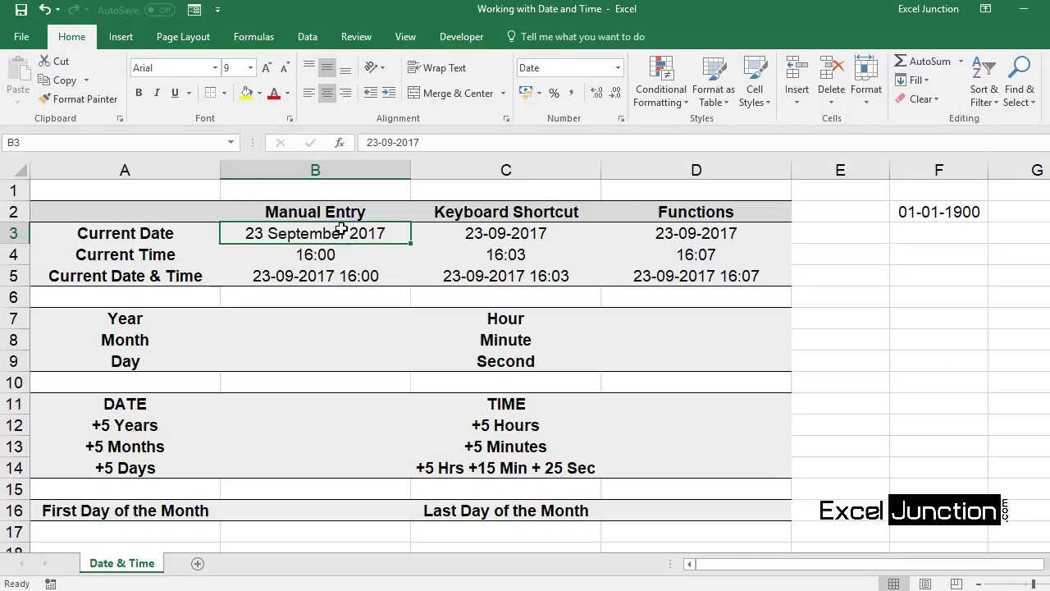
pyautogui.hotkey('shift', 'Down')
pyautogui.hotkey('shift', 'Down')
pyautogui.rightClick(340, 260)
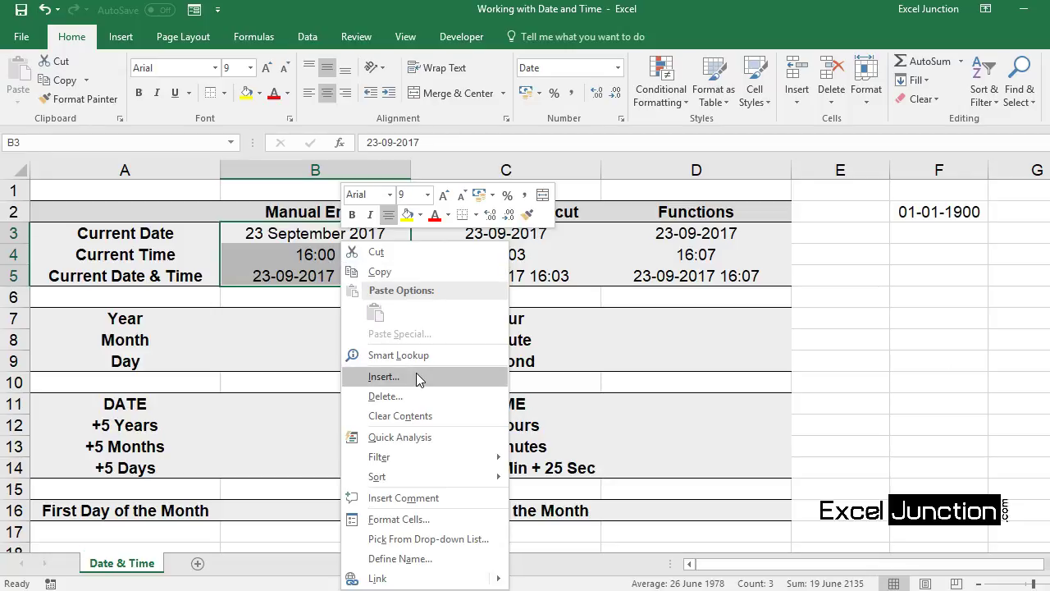
pyautogui.click(413, 520)
pyautogui.moveTo(418, 235); pyautogui.dragTo(640, 185)
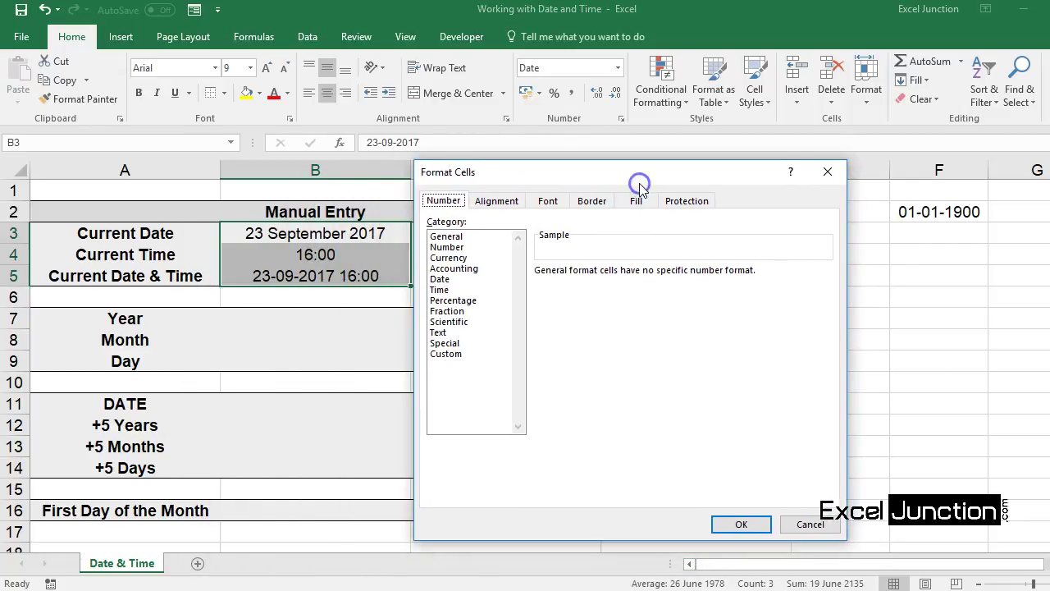
pyautogui.click(450, 236)
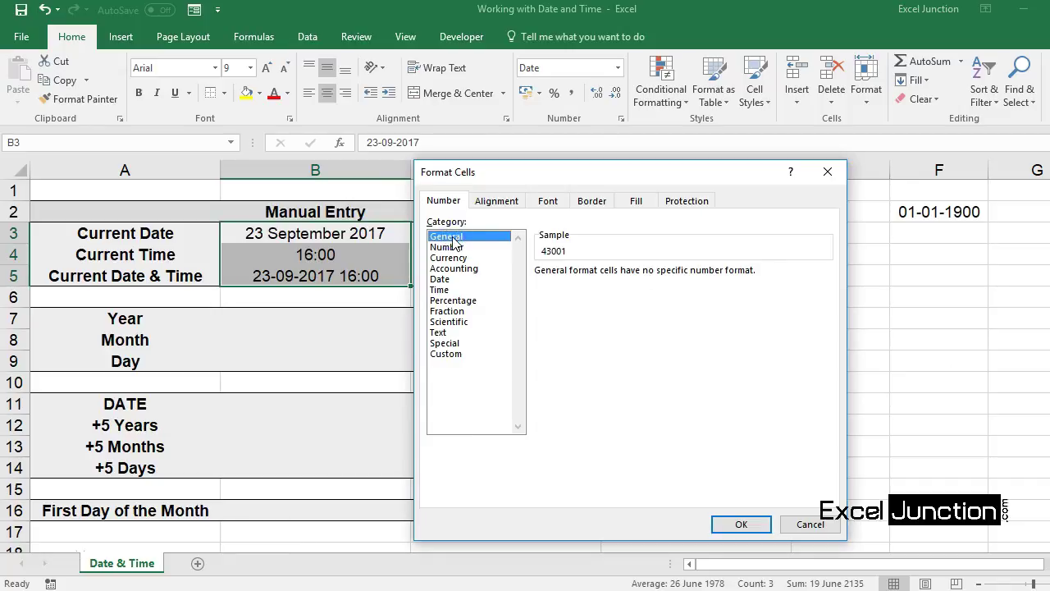
pyautogui.click(726, 522)
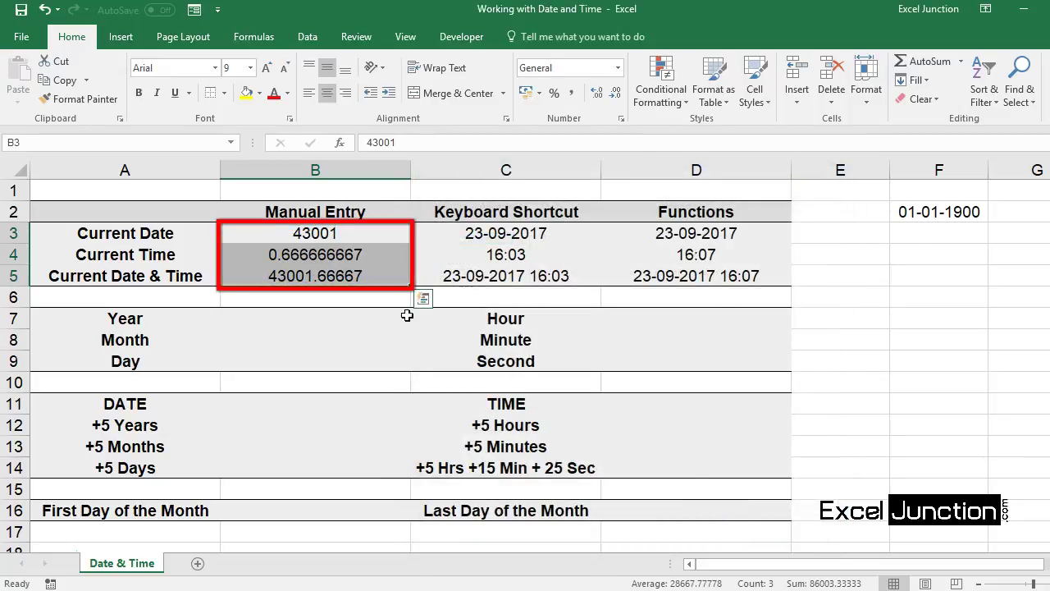
# Enter the formula =F2+43000 in cell F3 to add 43000 days to the date in F2.
pyautogui.click(919, 234)
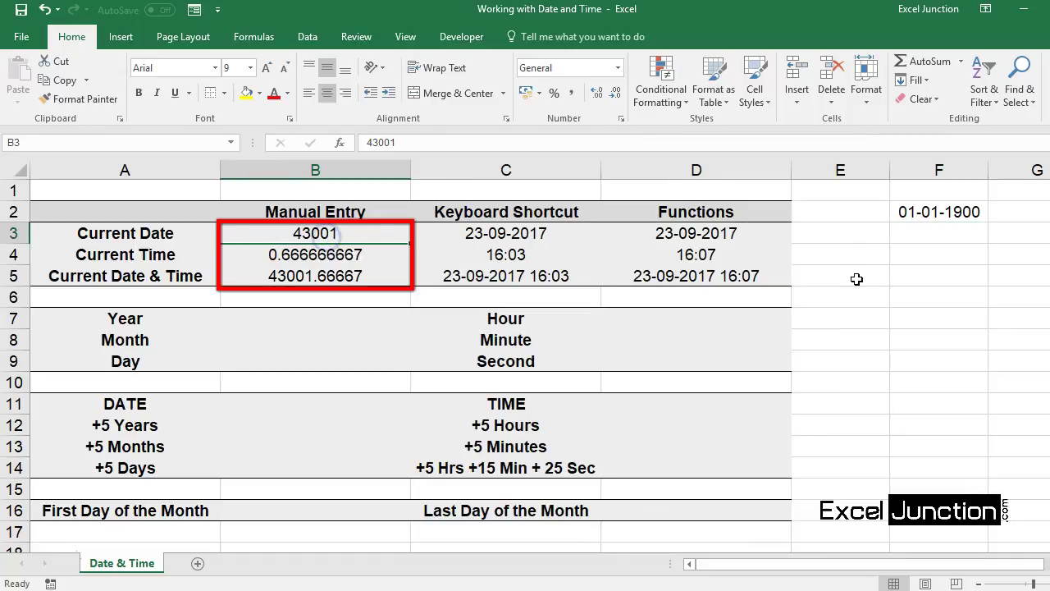
pyautogui.click(924, 235)
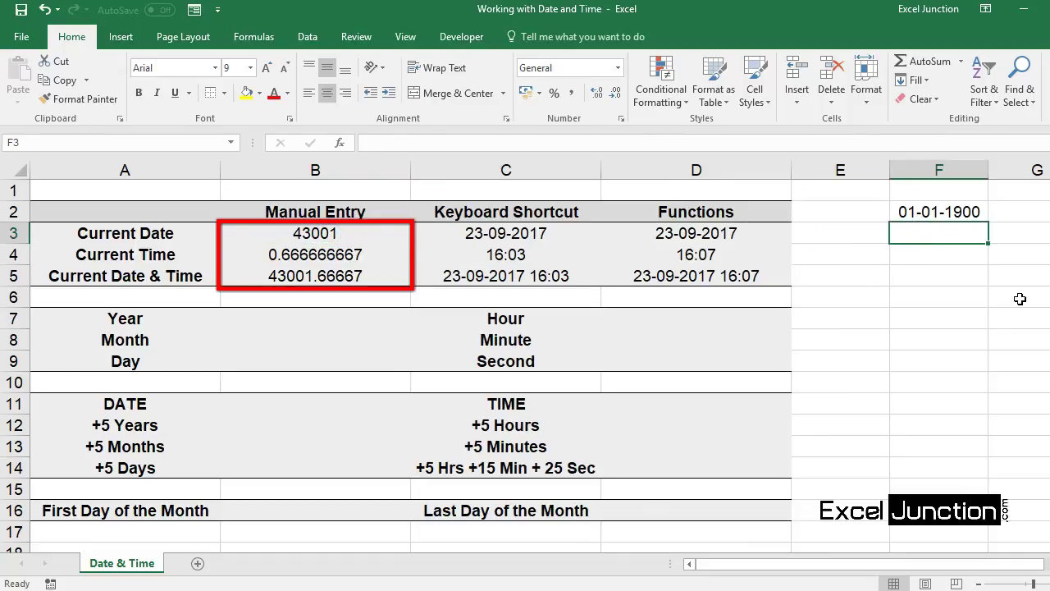
pyautogui.write('=')
pyautogui.press('Up')
pyautogui.write('+43000')
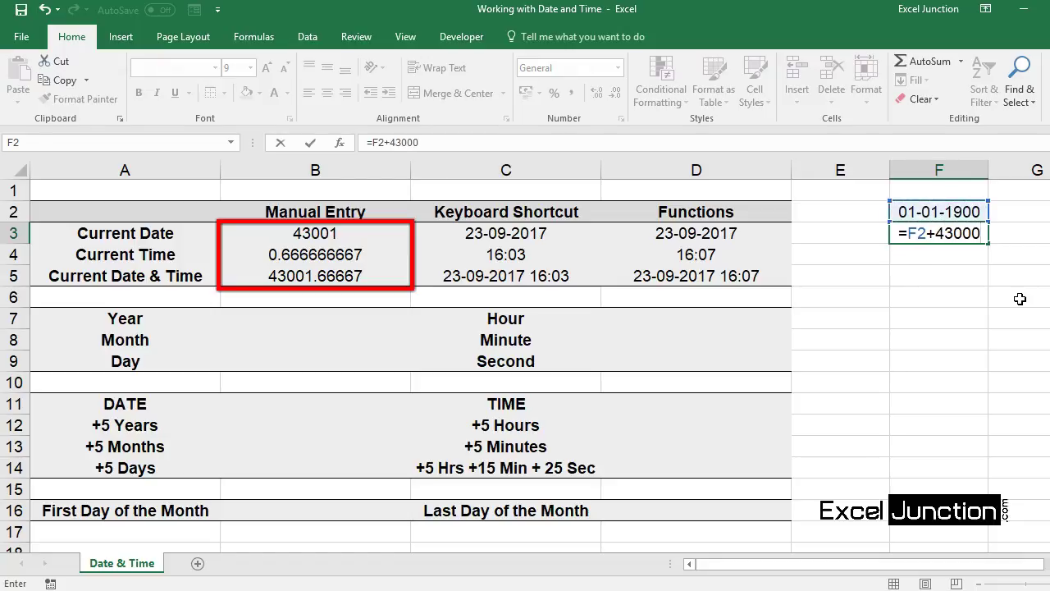
pyautogui.press('Return')
pyautogui.press('Up')
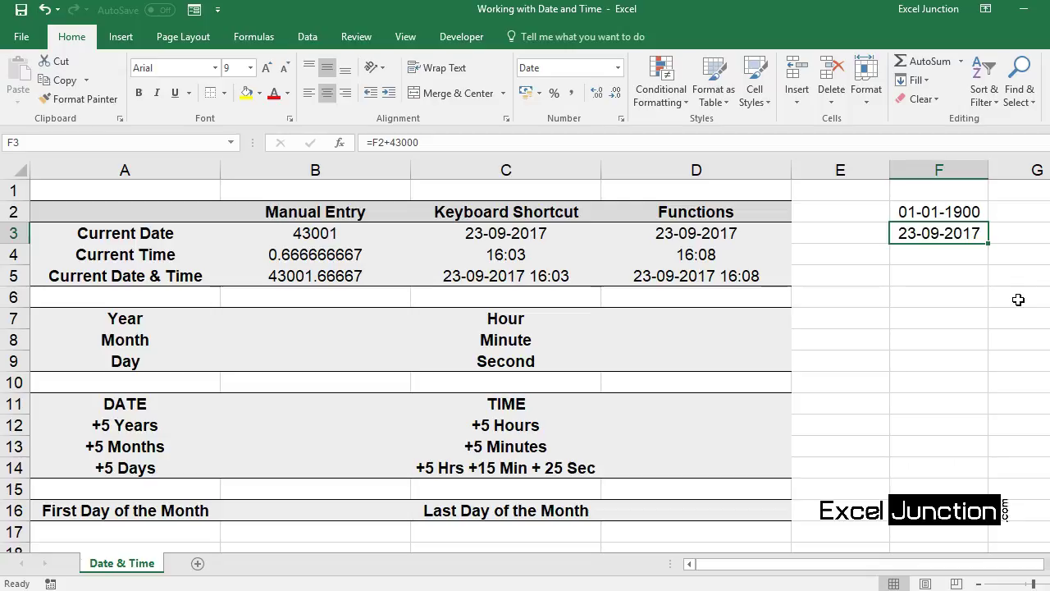
# Enter the time 6 AM in cell F4.
pyautogui.click(971, 255)
pyautogui.write('6 AM')
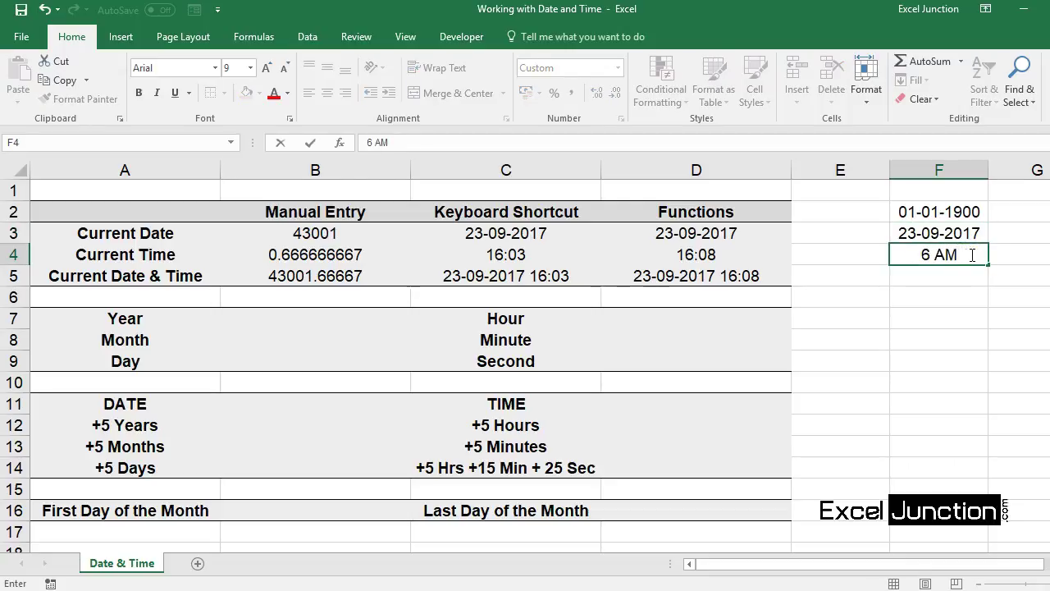
pyautogui.press('Return')
# Change the number format of the 6 AM time in cell F4 to General.
pyautogui.click(971, 255)
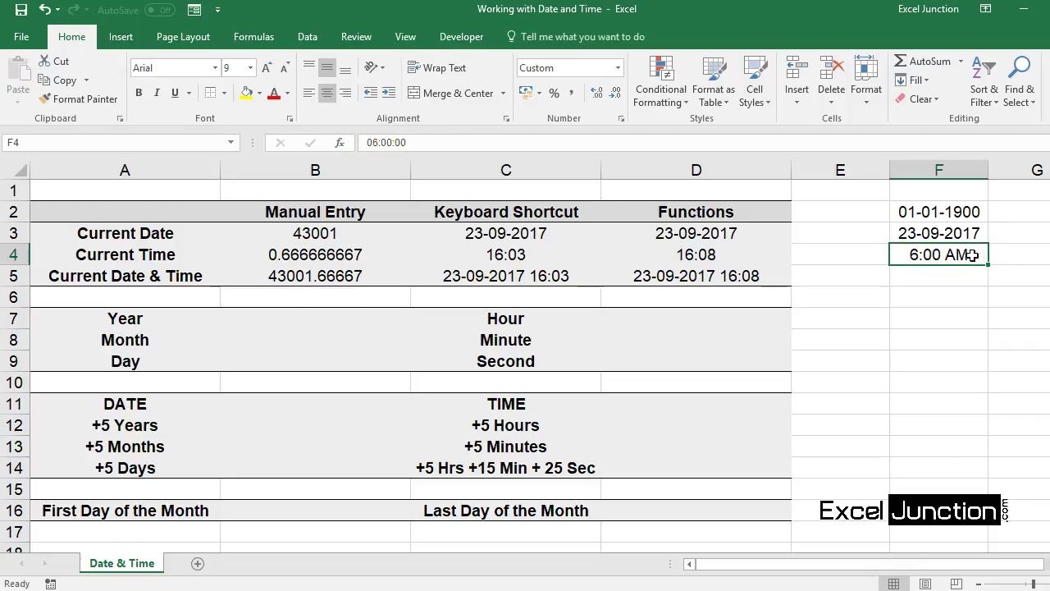
pyautogui.rightClick(966, 256)
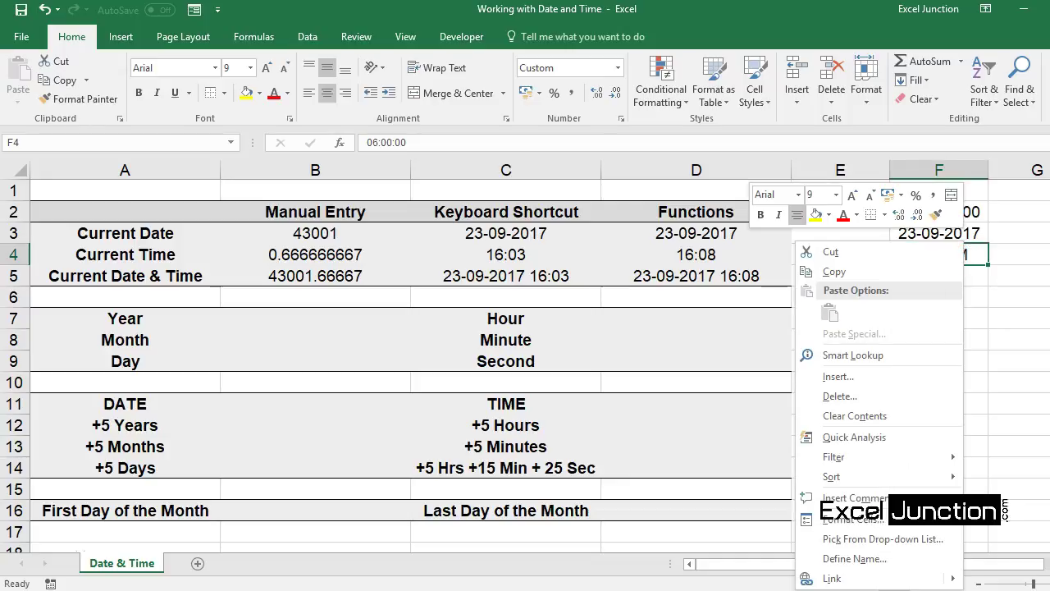
pyautogui.click(857, 522)
pyautogui.moveTo(870, 161); pyautogui.dragTo(647, 172)
pyautogui.click(456, 229)
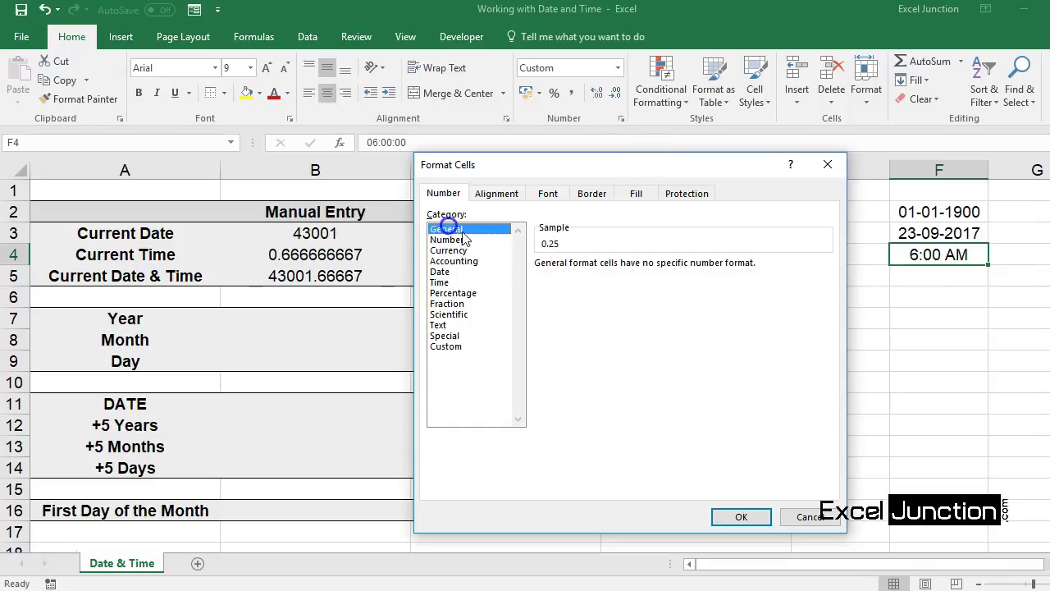
pyautogui.click(741, 518)
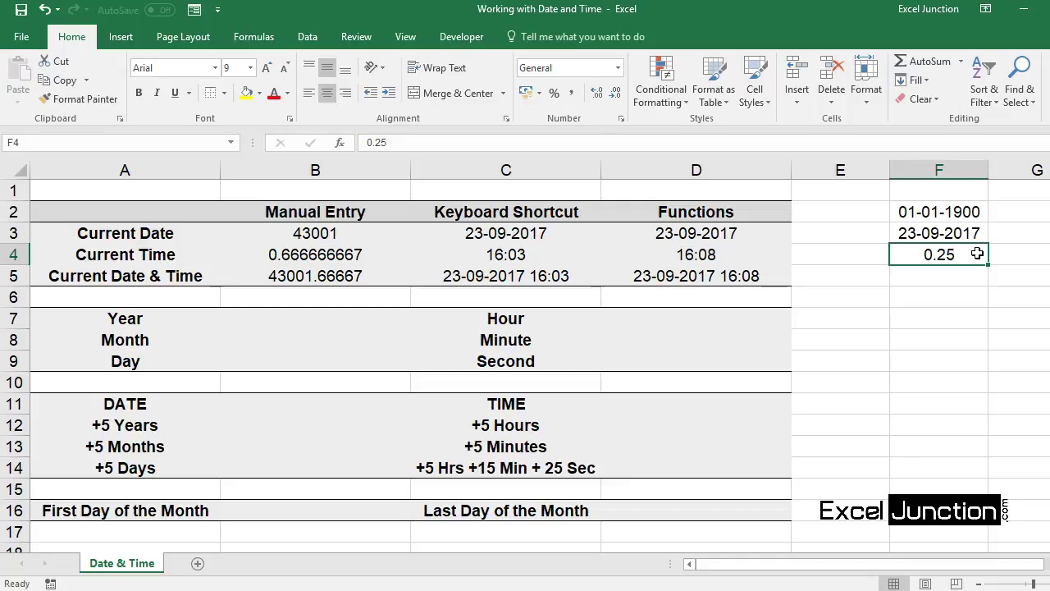
# Format the manually entered date and time in cell B5 as a Date of type *14-03-2012.
pyautogui.click(326, 278)
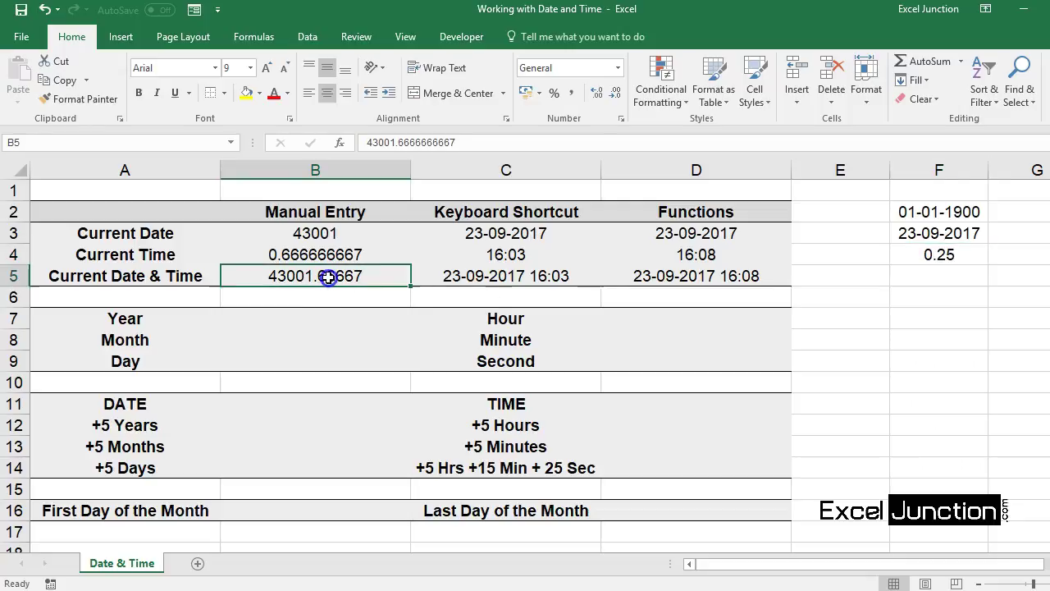
pyautogui.rightClick(392, 278)
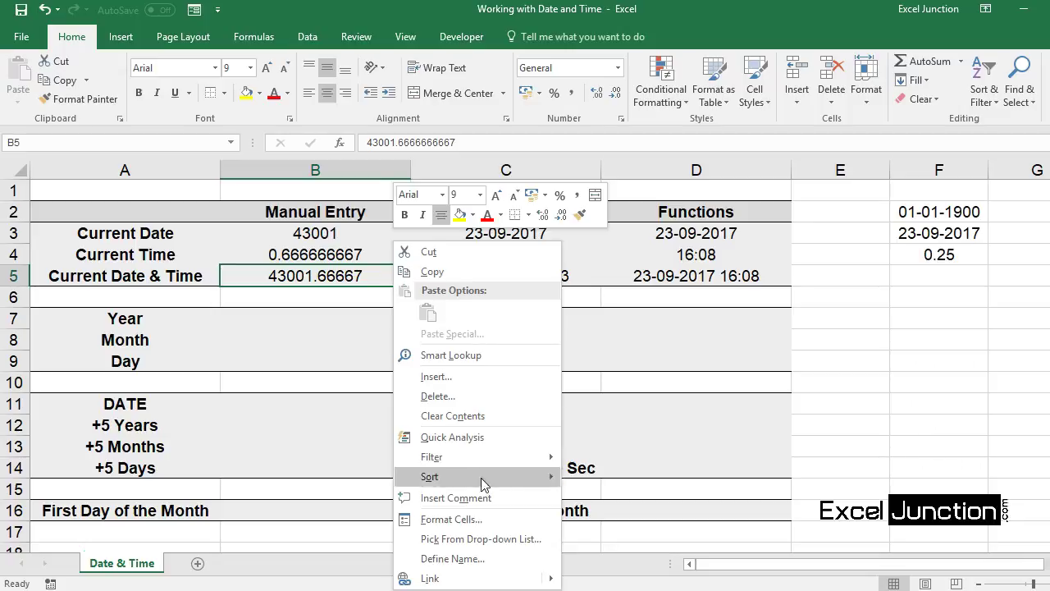
pyautogui.click(481, 517)
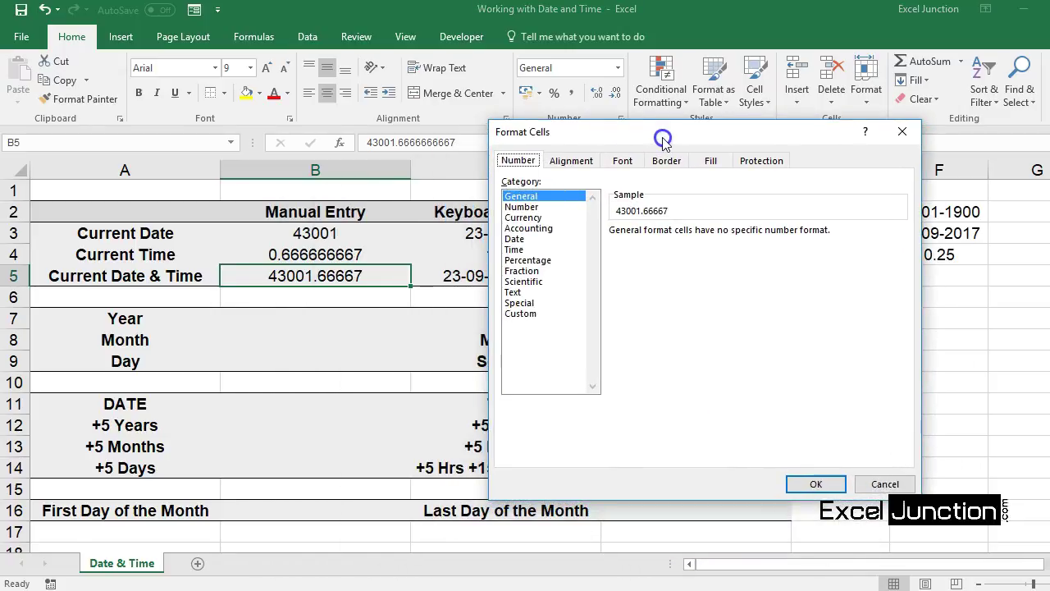
pyautogui.click(520, 240)
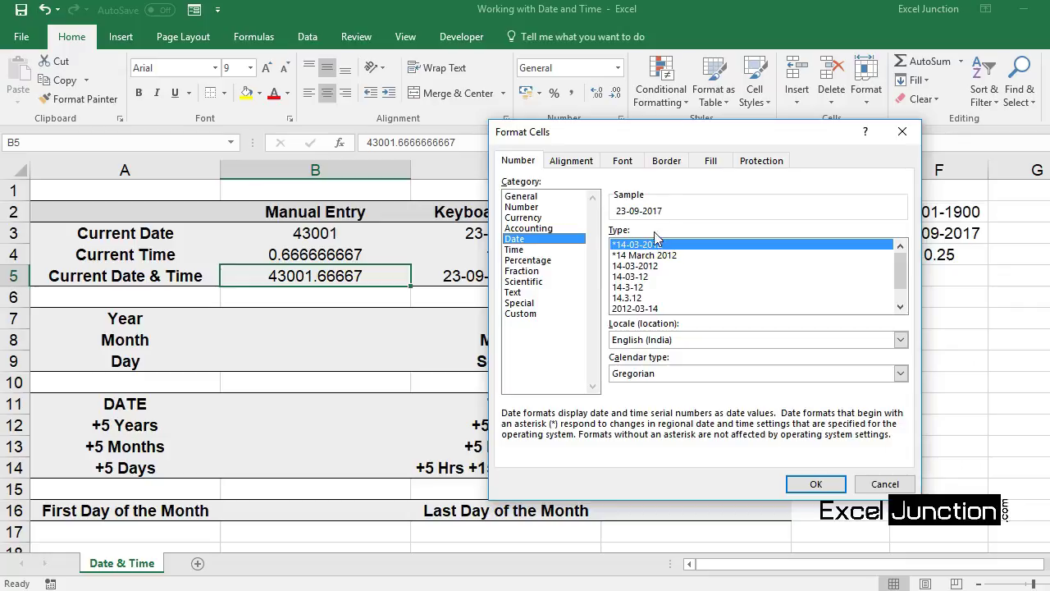
pyautogui.click(814, 483)
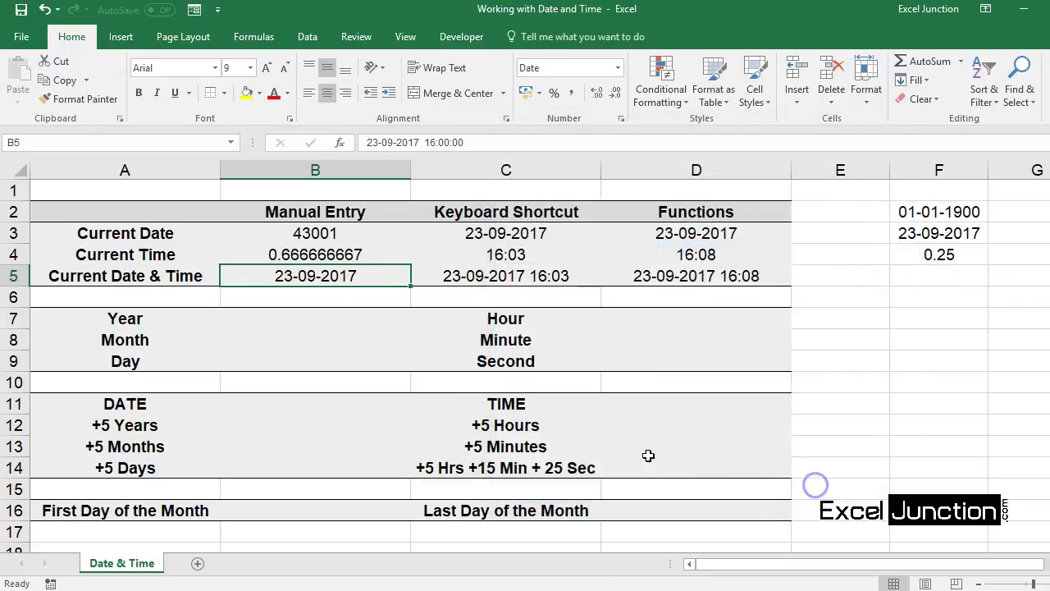
# Set the number format of cell B5 back to General and undo the last format change.
pyautogui.rightClick(399, 274)
pyautogui.click(452, 518)
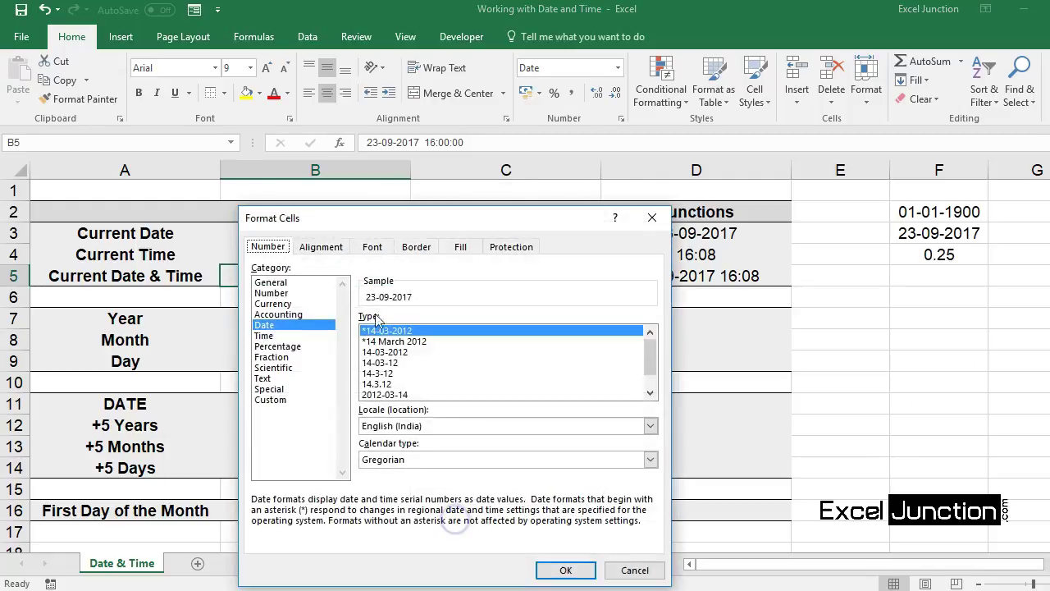
pyautogui.click(285, 282)
pyautogui.click(565, 570)
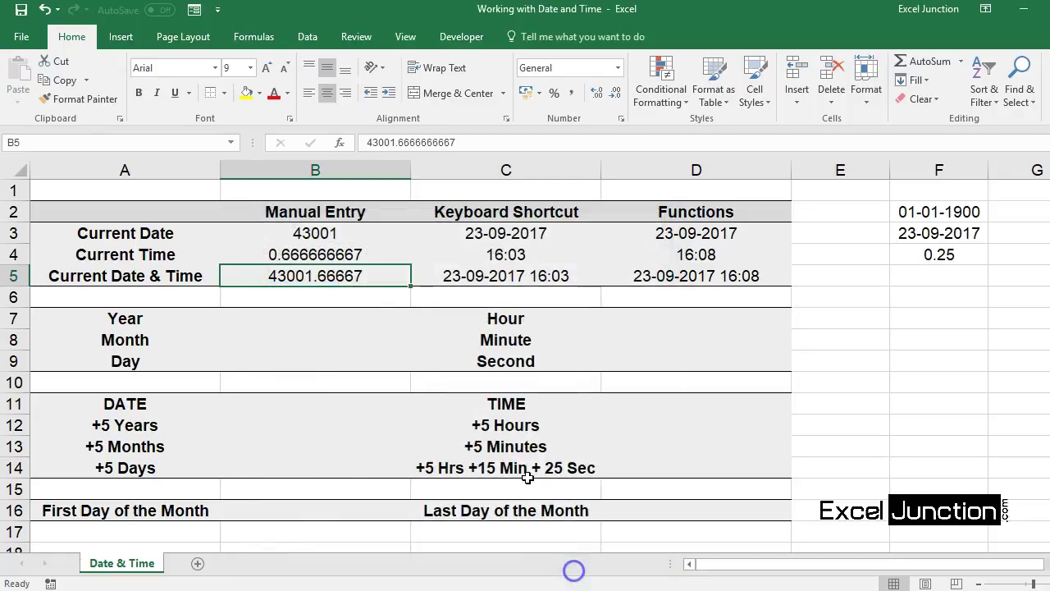
pyautogui.hotkey('ctrl', 'z')
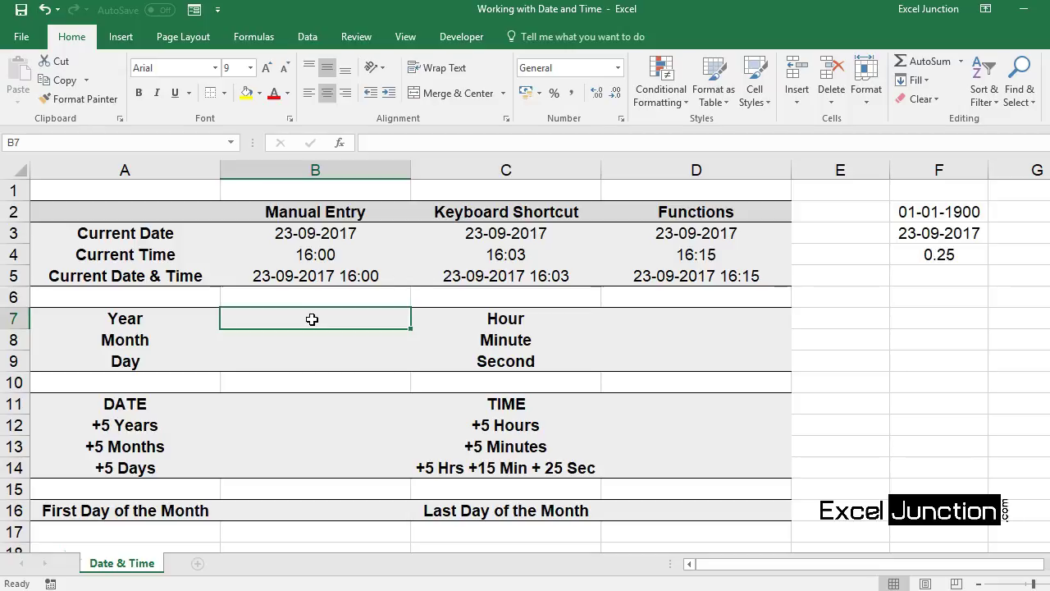
# Enter the formula =YEAR(B3) in cell B7 to extract the year from the current date.
pyautogui.write('=')
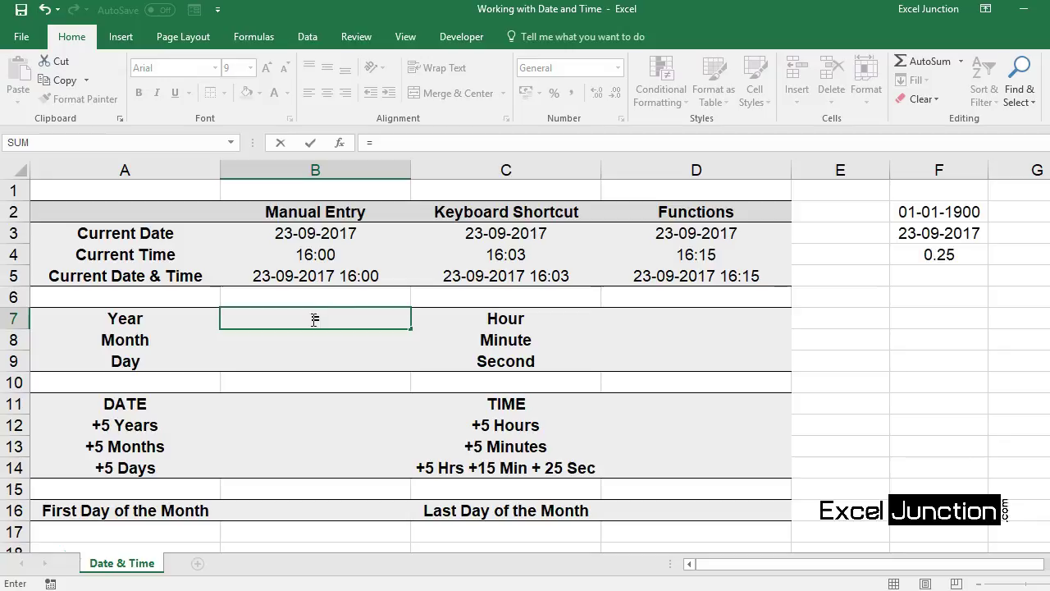
pyautogui.write('YEAR')
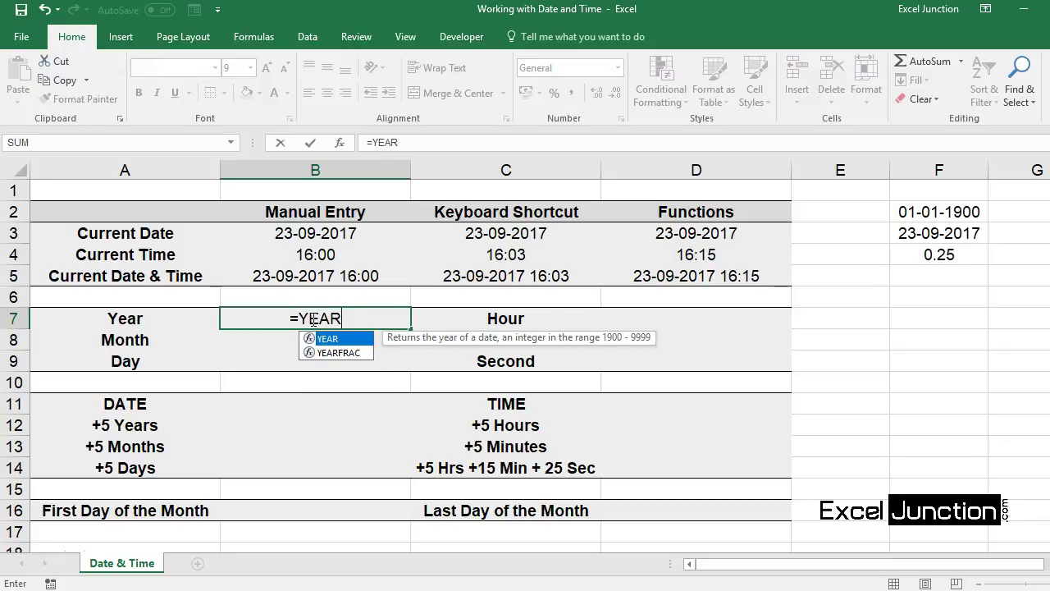
pyautogui.write('(')
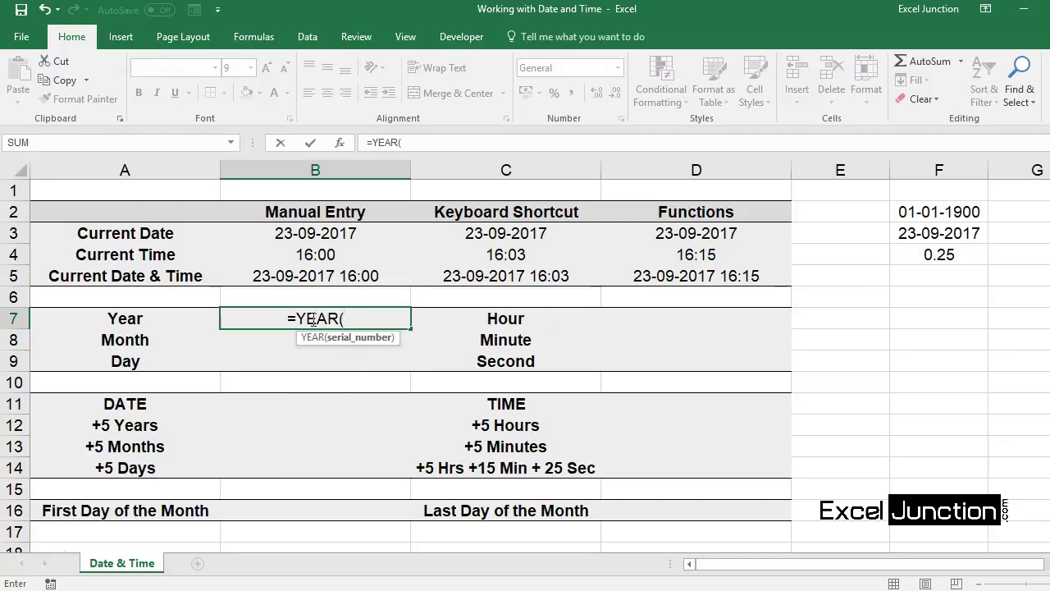
pyautogui.click(328, 238)
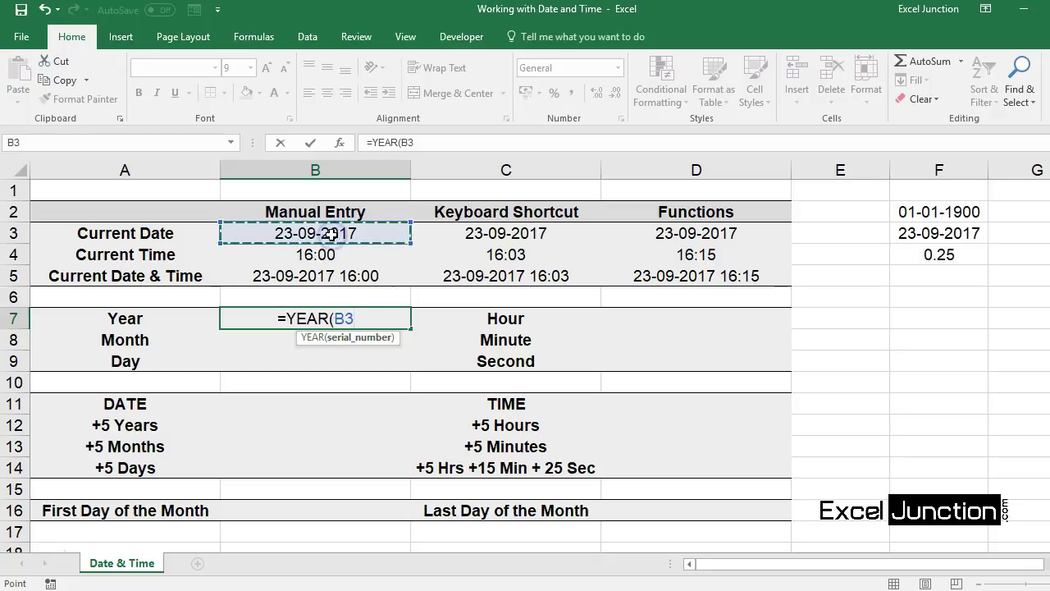
pyautogui.write(')')
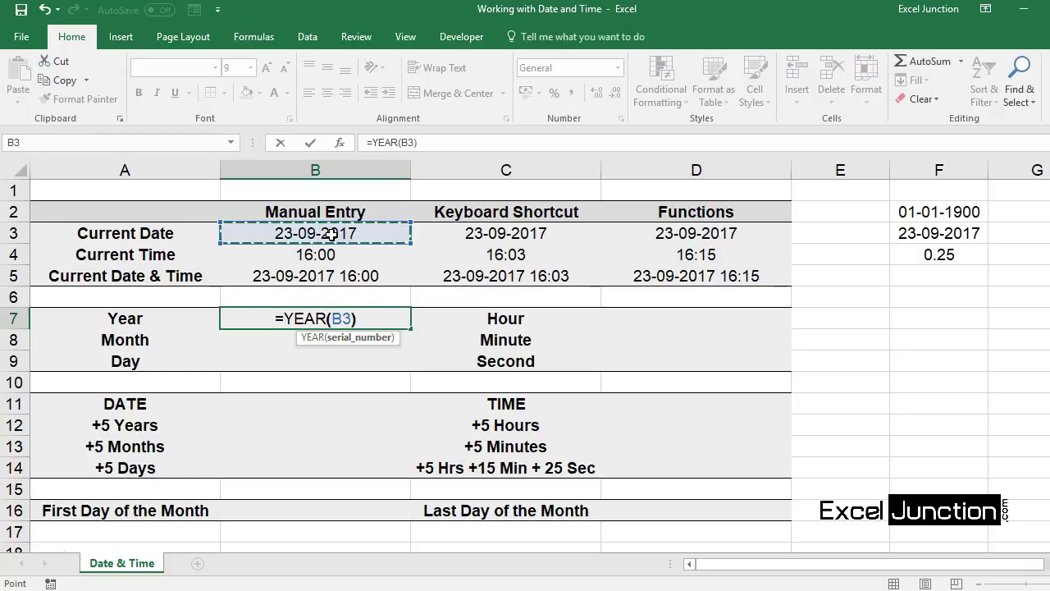
pyautogui.press('Return')
pyautogui.press('Up')
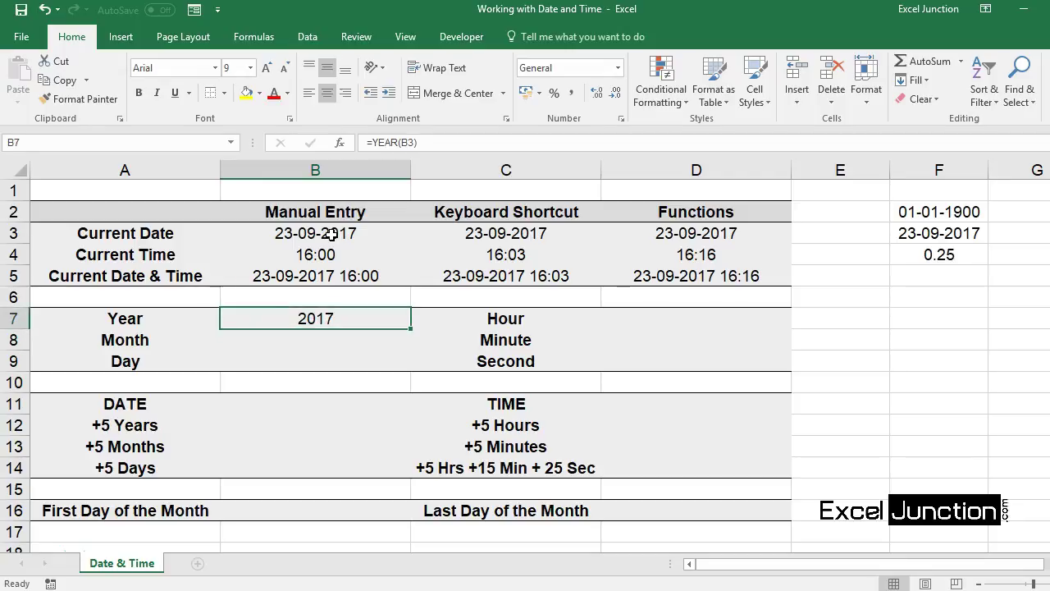
# Enter the formula =MONTH(B3) in cell B8 to extract the month from the current date.
pyautogui.click(343, 338)
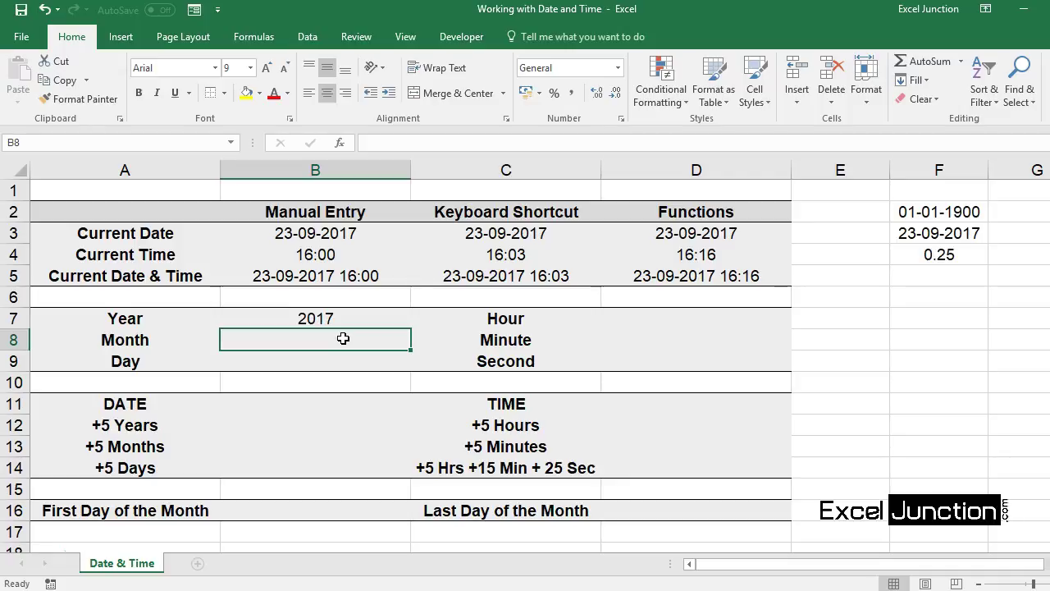
pyautogui.write('=')
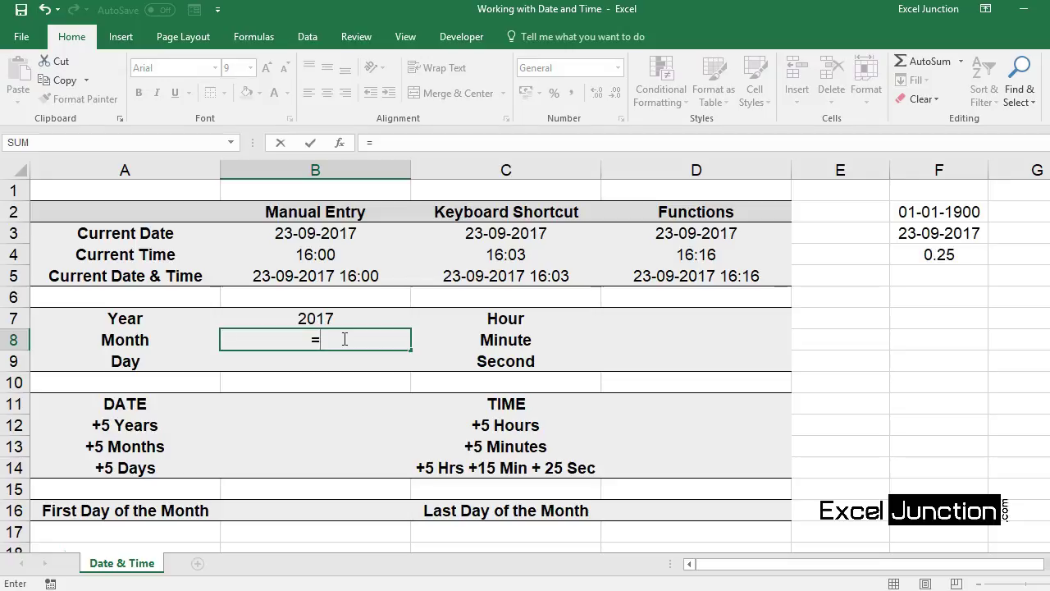
pyautogui.write('MONTH(')
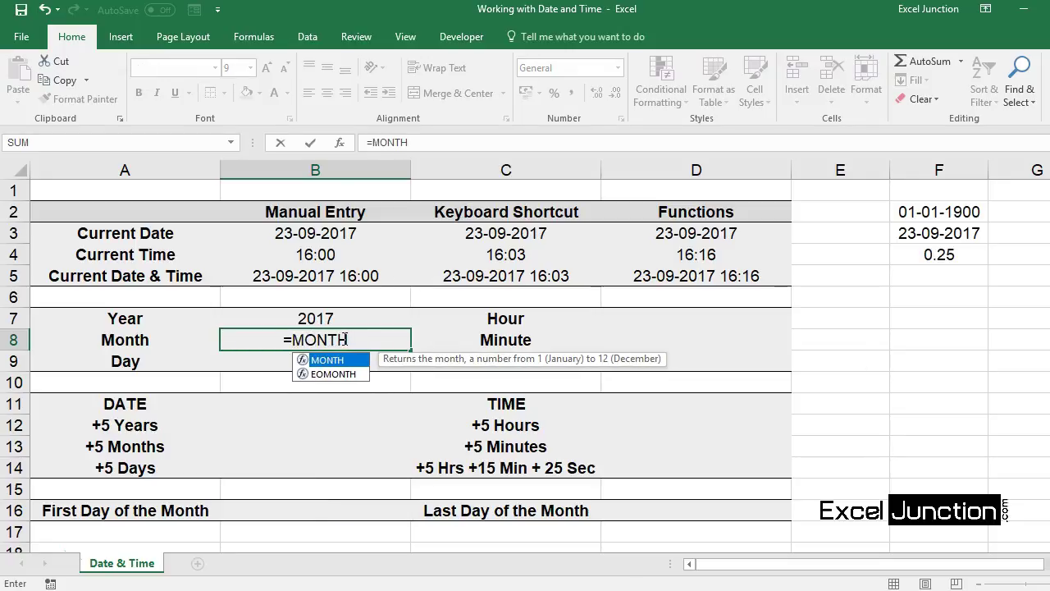
pyautogui.click(345, 233)
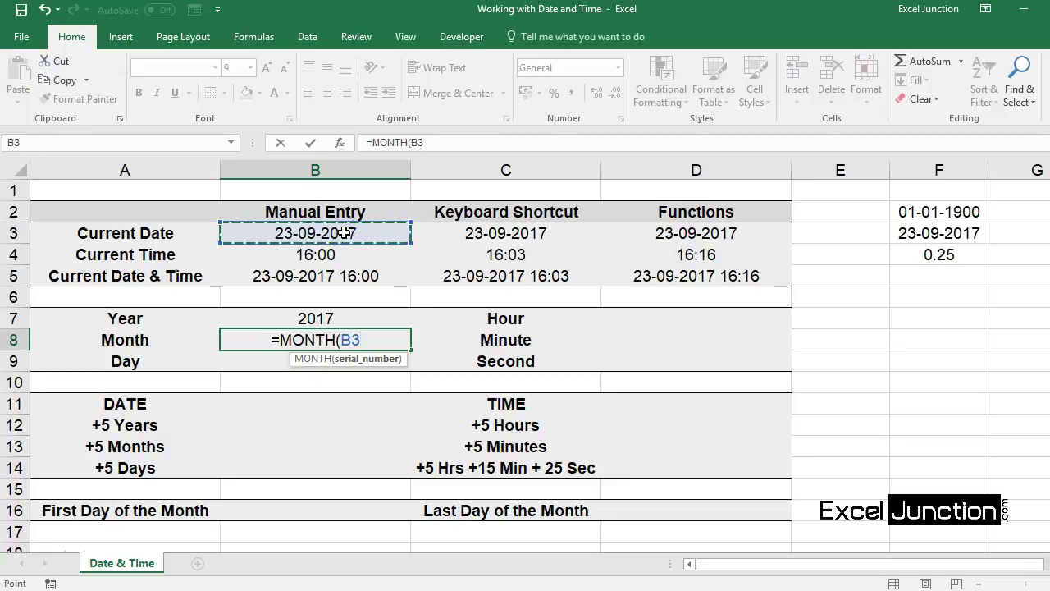
pyautogui.write(')')
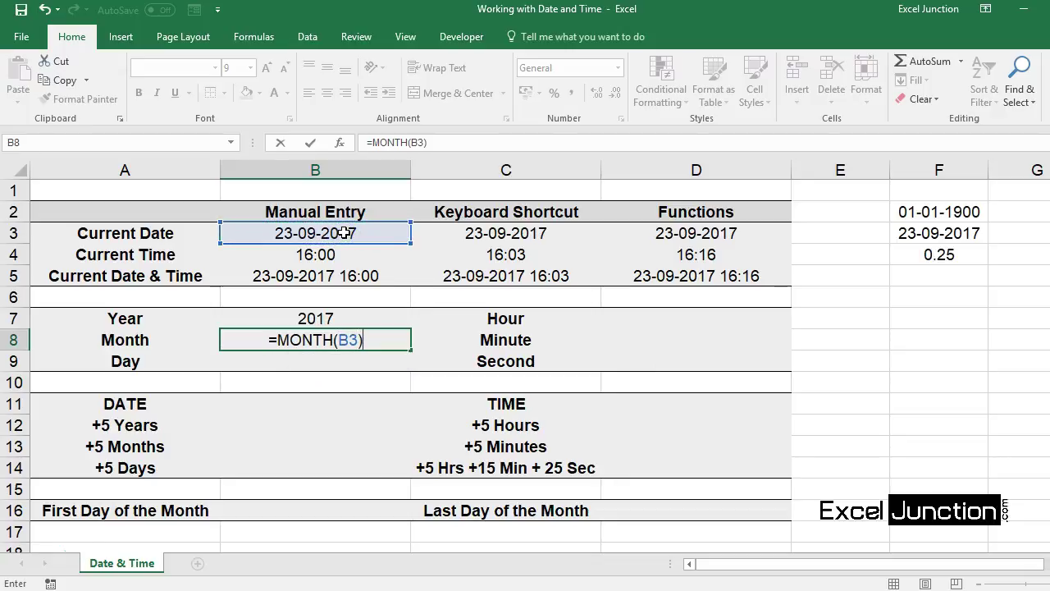
pyautogui.press('Return')
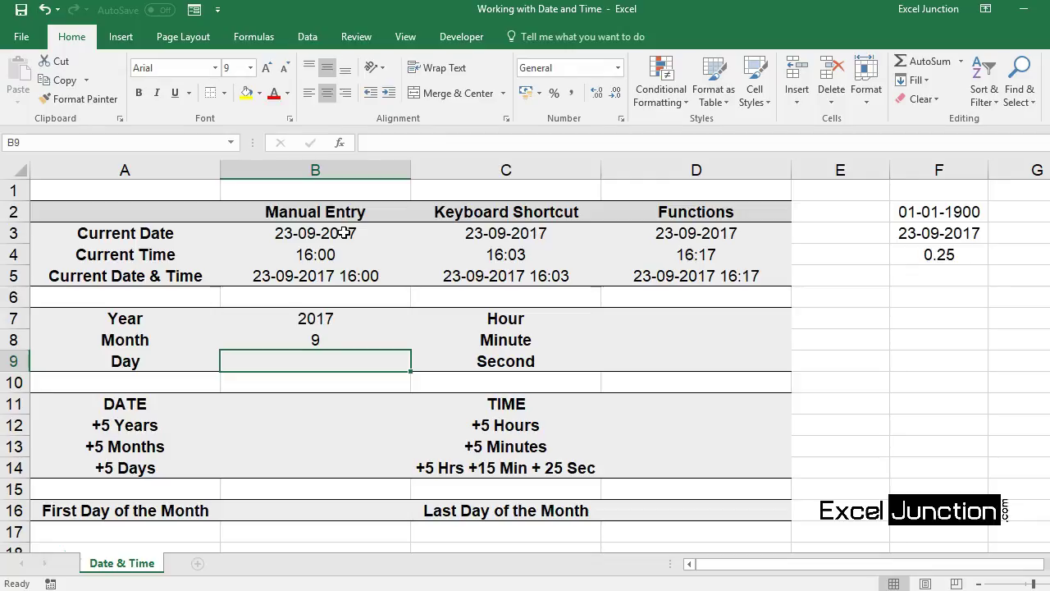
# Enter the formula =DAY(B3) in cell B9 to extract the day from the current date.
pyautogui.write('=DA')
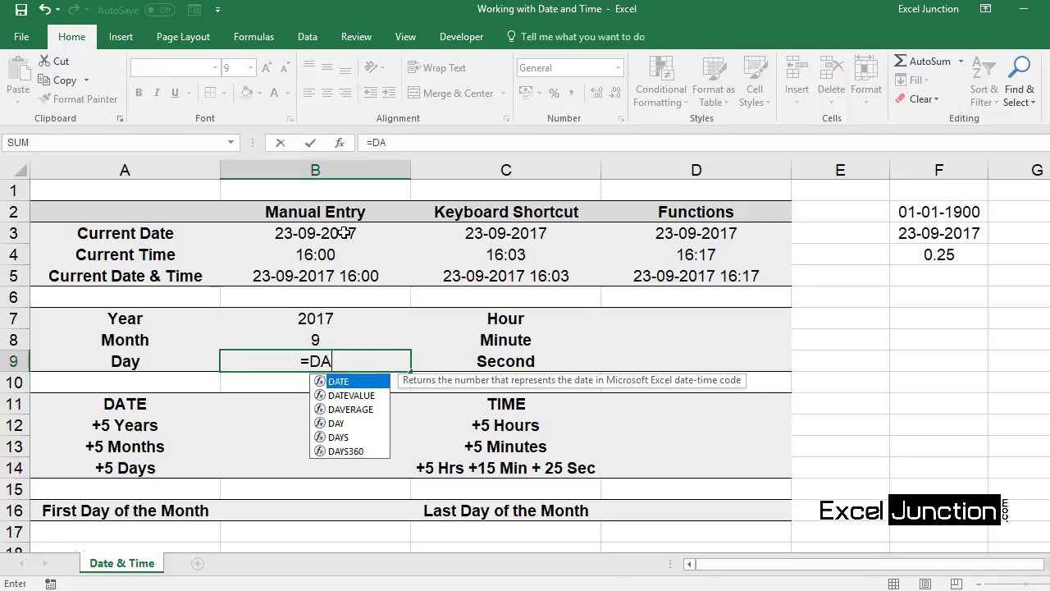
pyautogui.write('Y(')
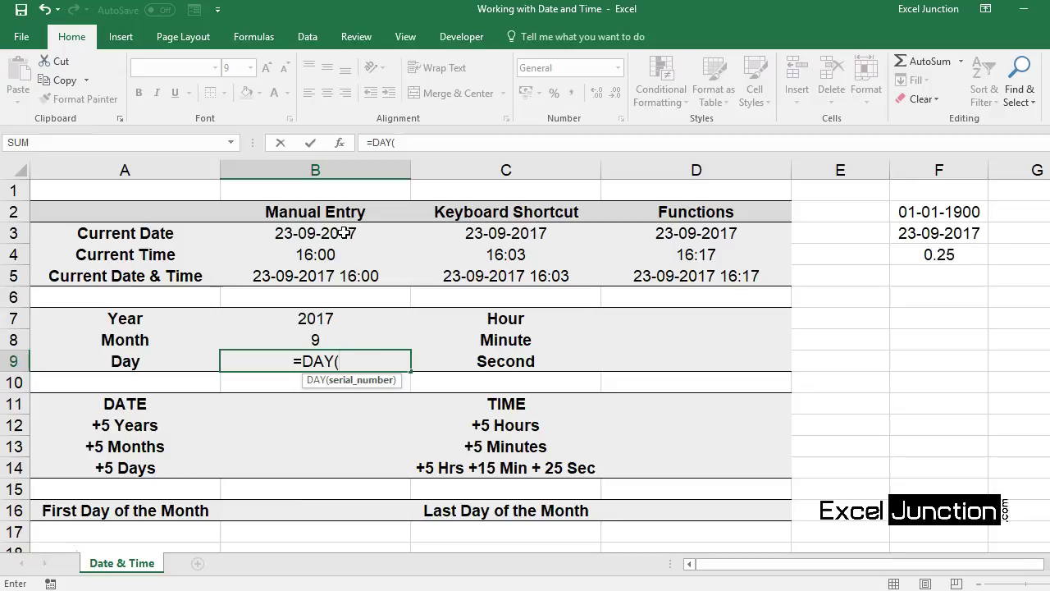
pyautogui.click(345, 234)
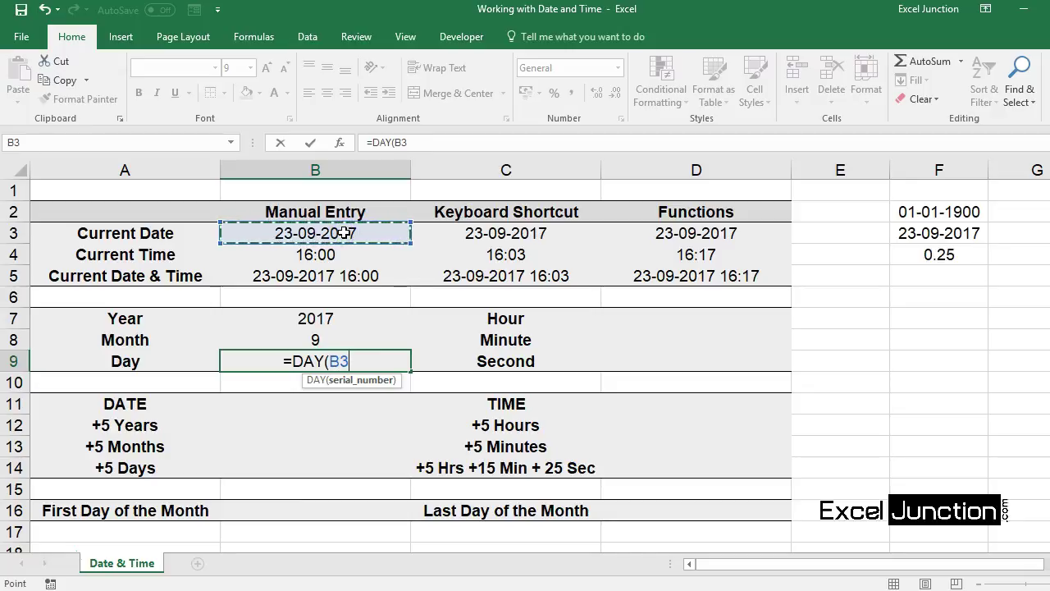
pyautogui.write(')')
pyautogui.press('Return')
pyautogui.press('Up')
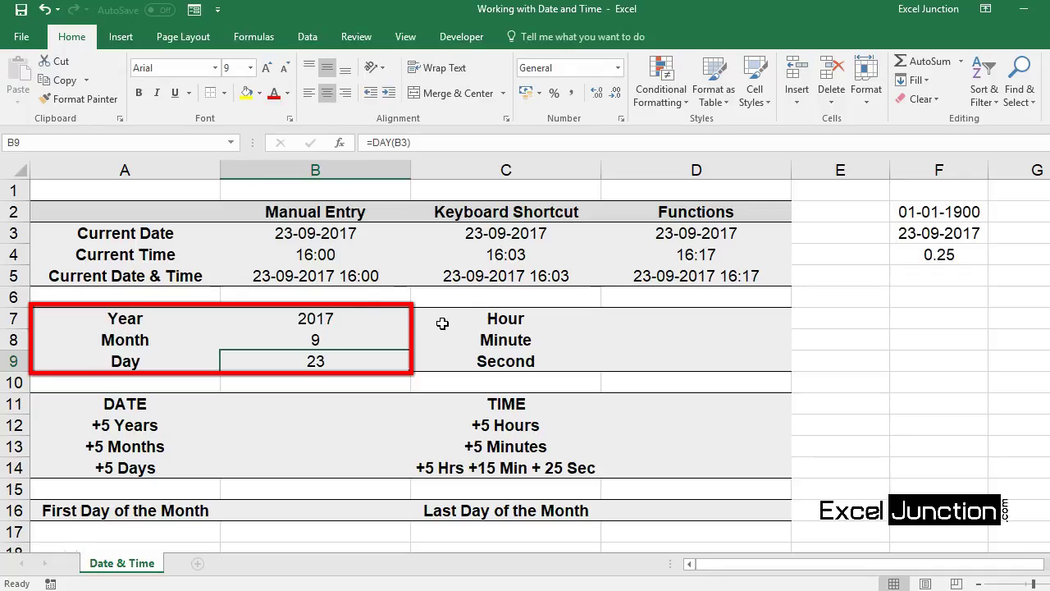
# Review the year, month and day formulas in cells B7 to B9 one by one.
pyautogui.press('Up')
pyautogui.press('Up')
pyautogui.press('Down')
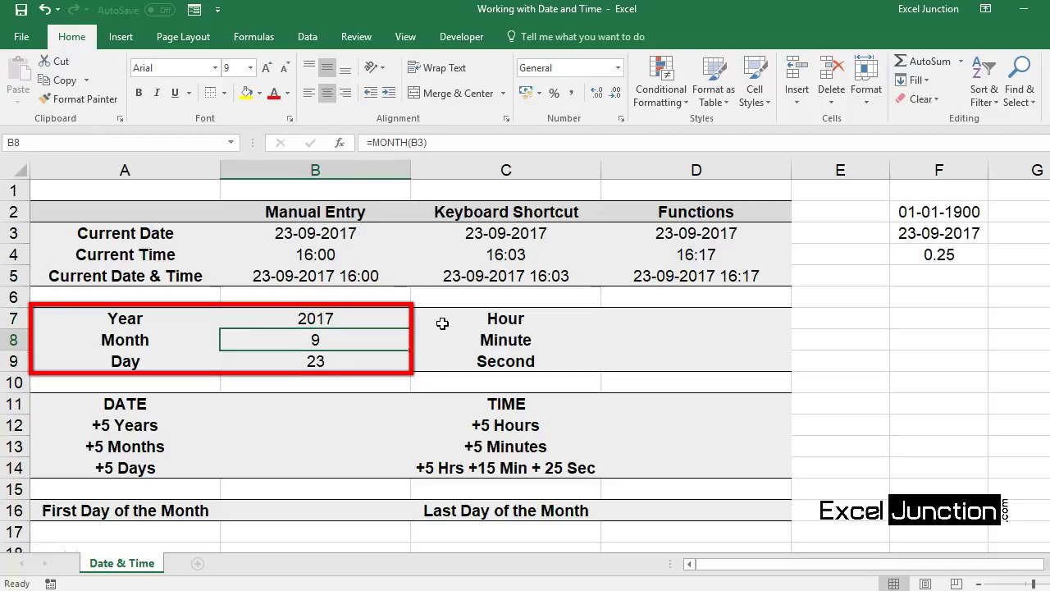
pyautogui.press('Down')
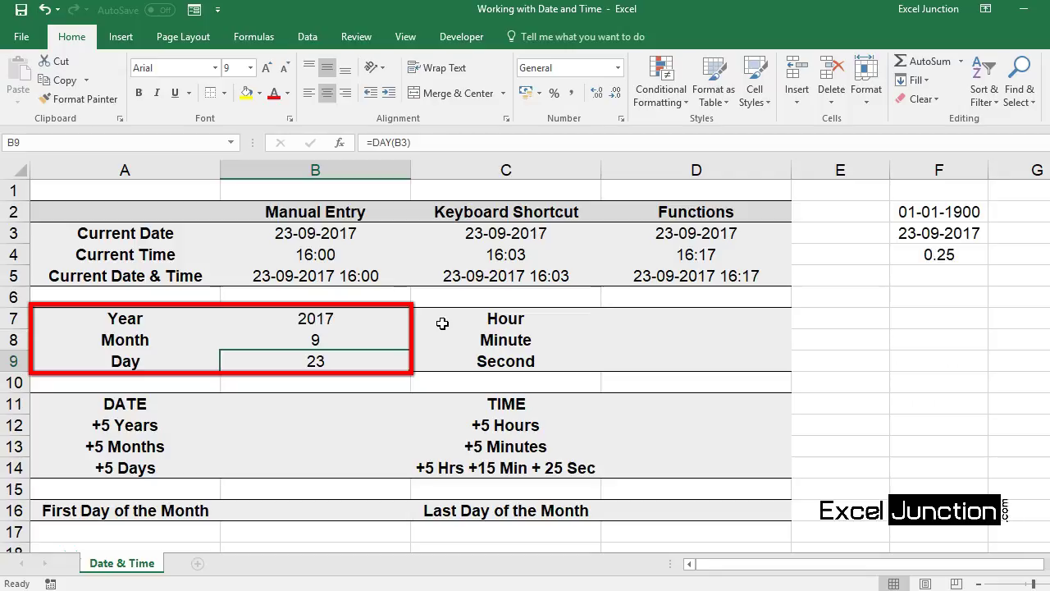
pyautogui.press('Up')
pyautogui.press('Up')
pyautogui.press('Down')
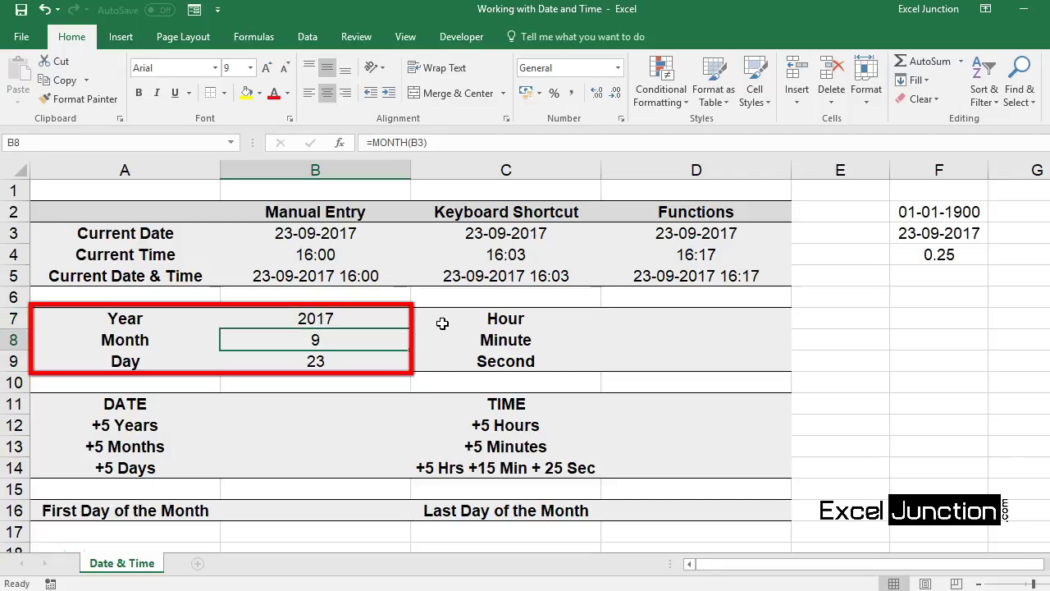
pyautogui.press('Down')
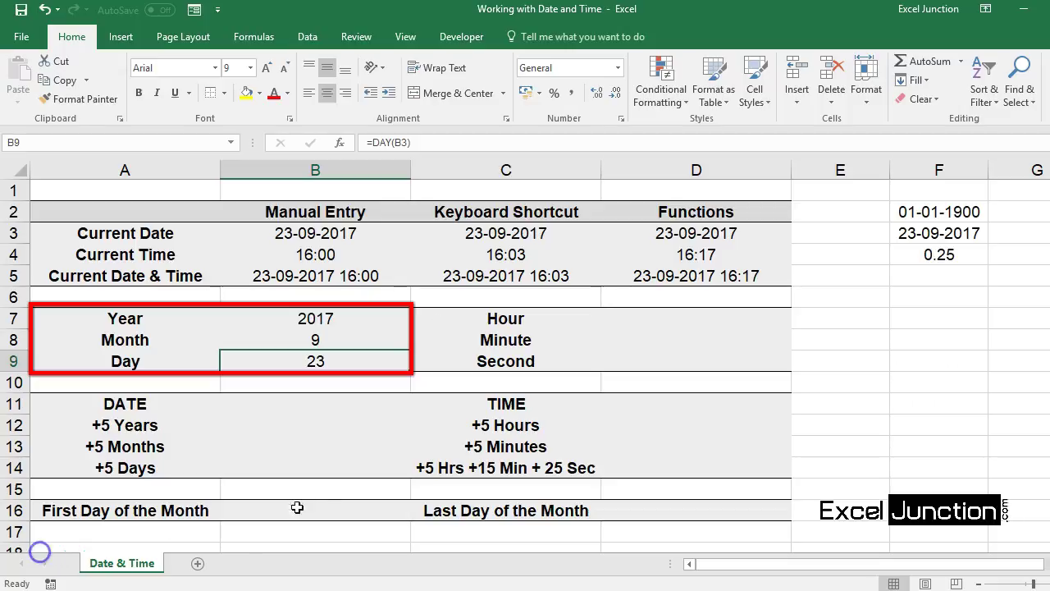
# Enter the formula =DATE(B7,B8,B9) in cell B11 to build a date from the extracted year, month and day.
pyautogui.click(329, 402)
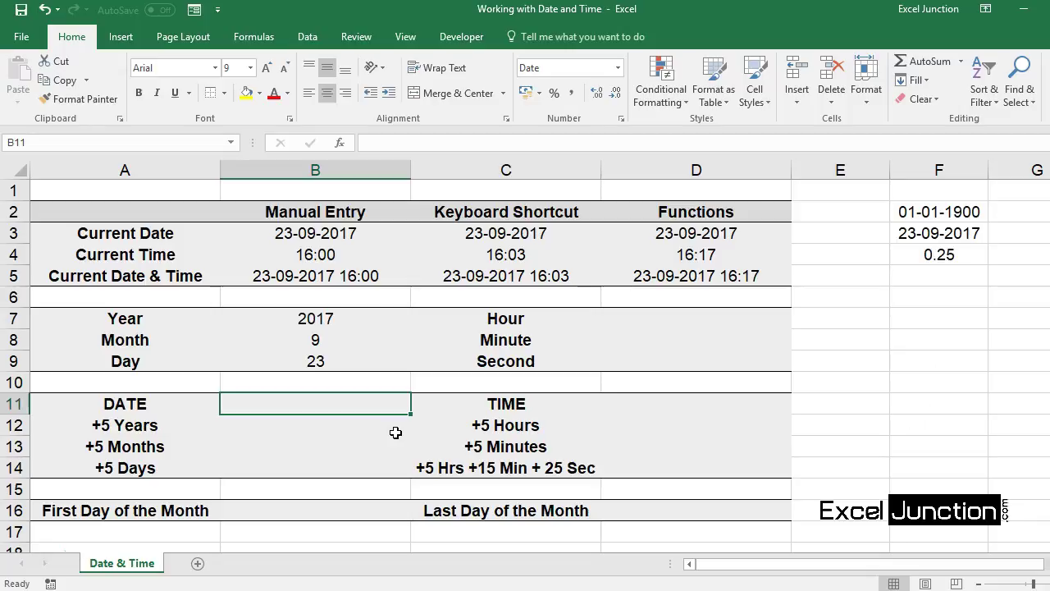
pyautogui.write('=')
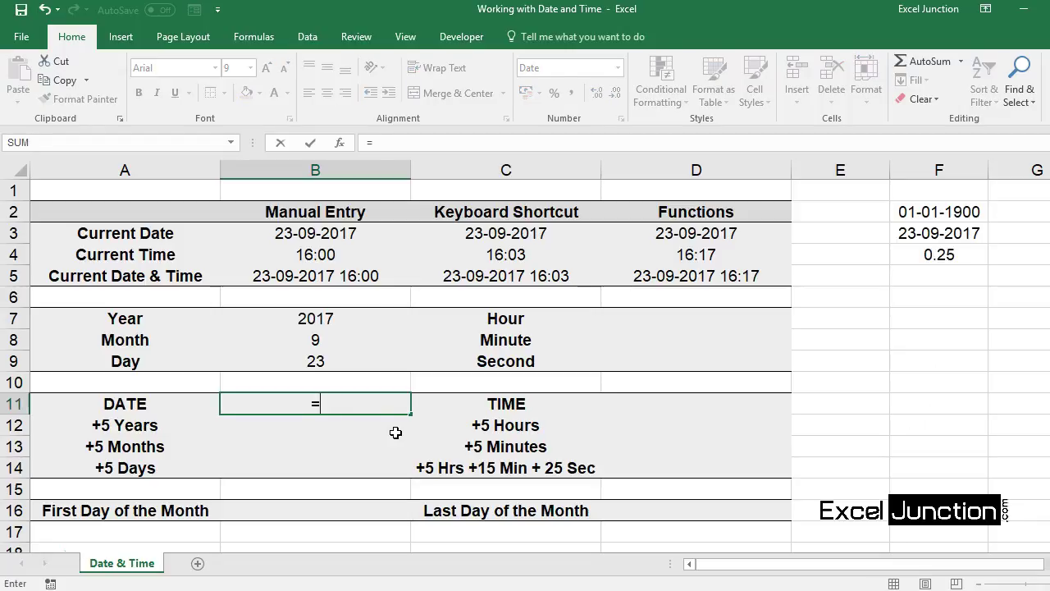
pyautogui.write('DATE')
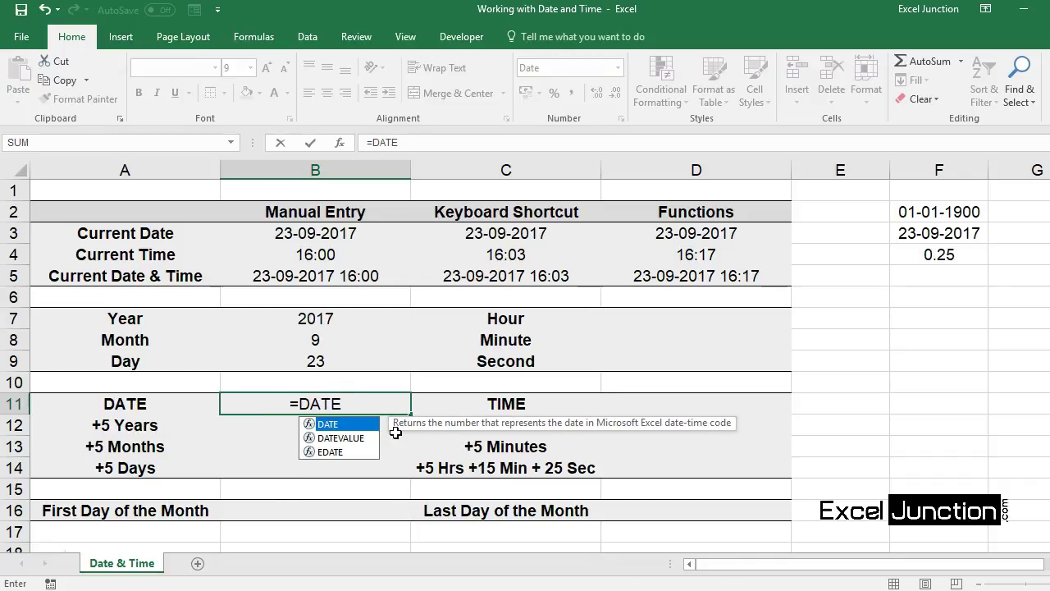
pyautogui.write('(')
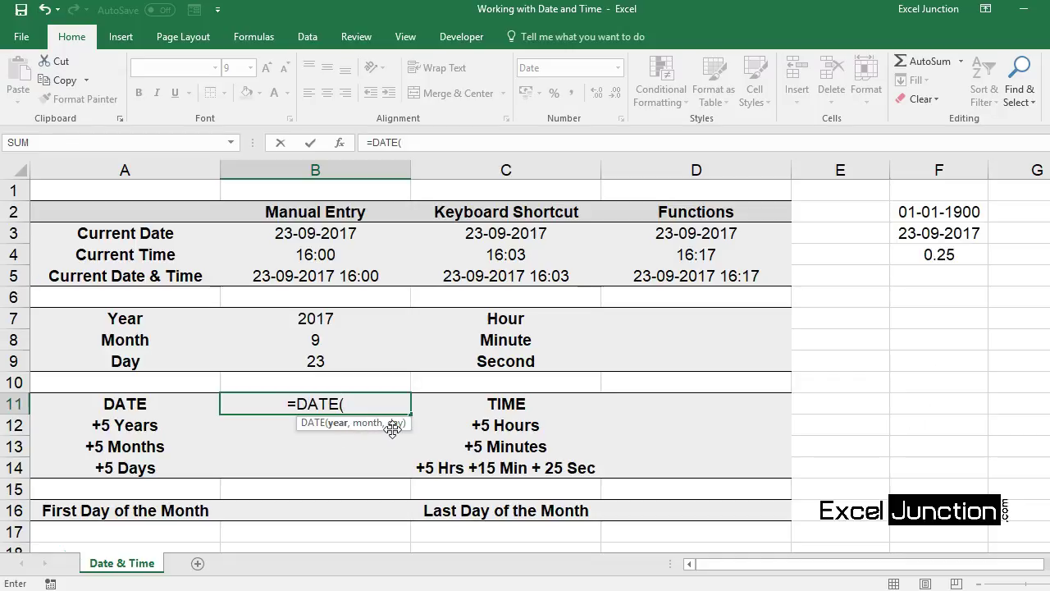
pyautogui.click(360, 320)
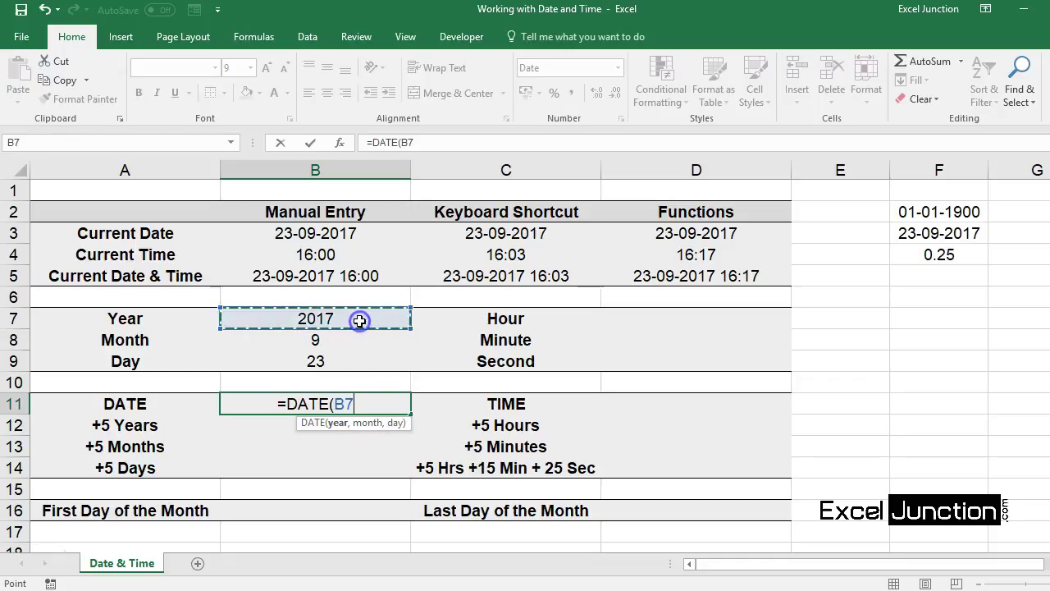
pyautogui.write(',')
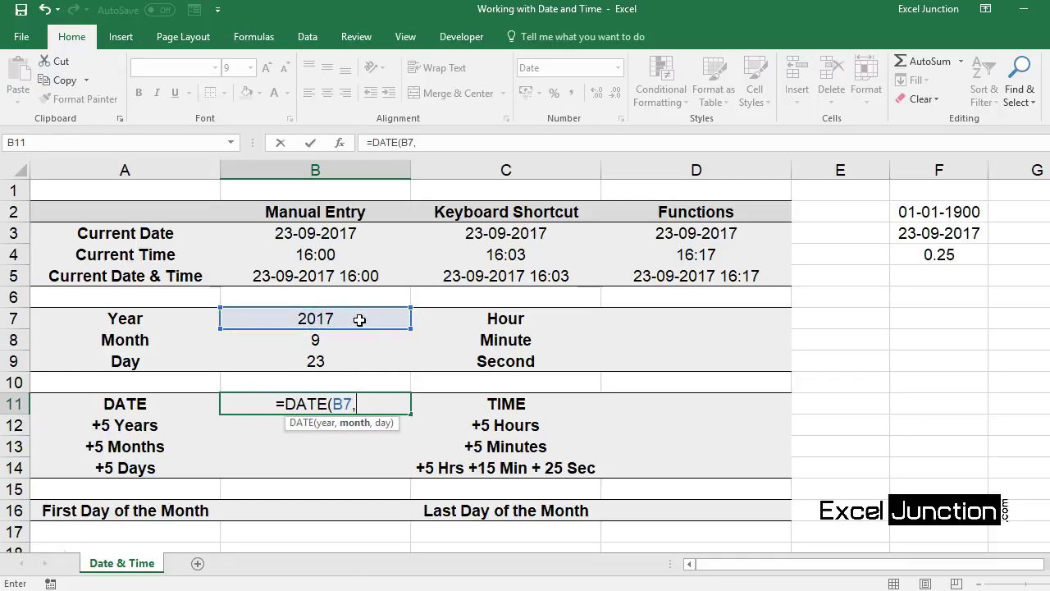
pyautogui.click(355, 339)
pyautogui.write(',')
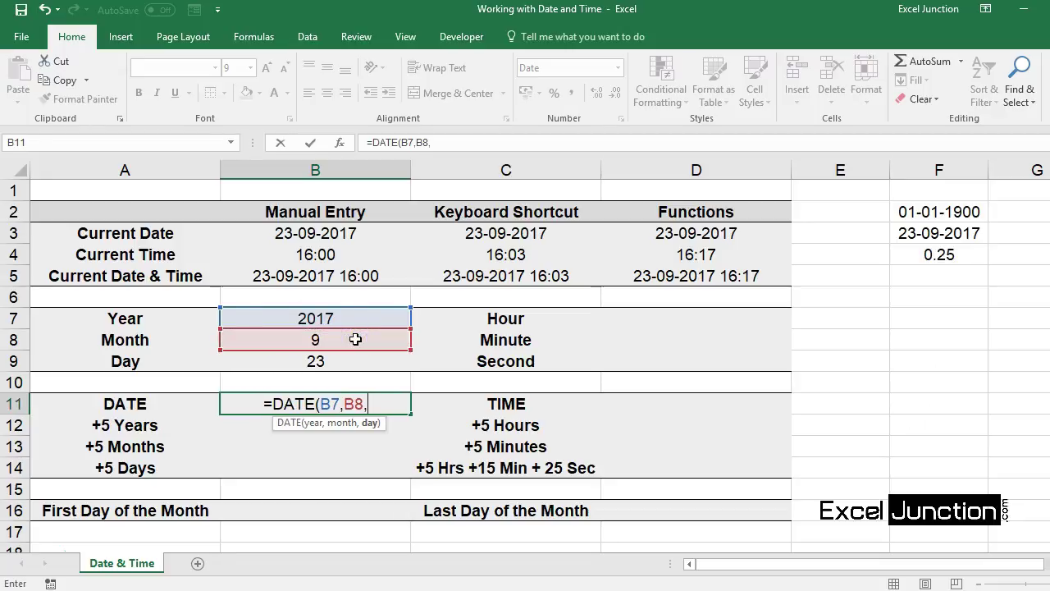
pyautogui.click(354, 361)
pyautogui.write(')')
pyautogui.press('Return')
pyautogui.press('Up')
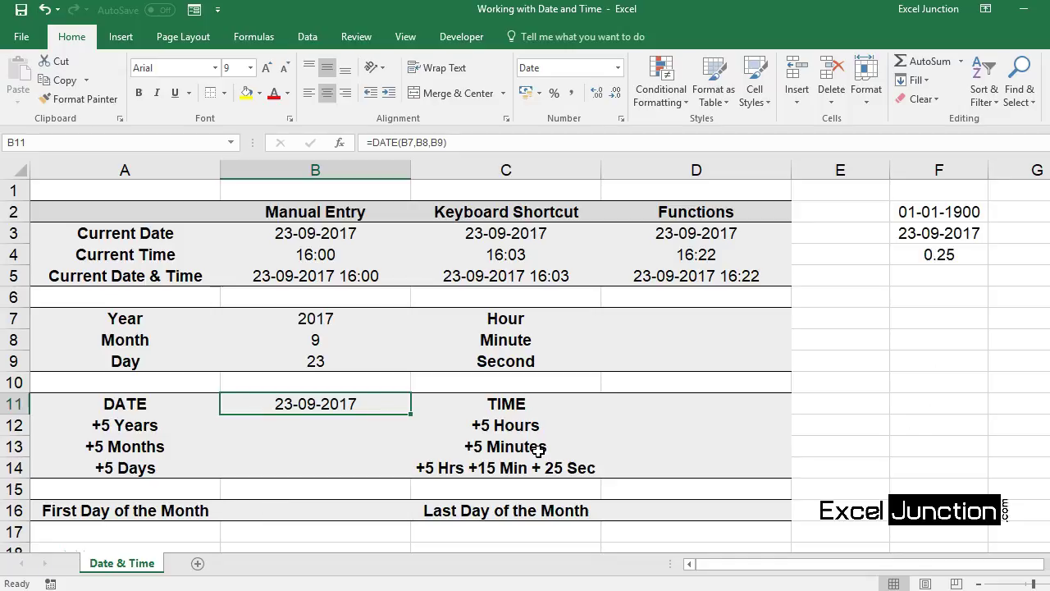
# Enter the formula =B3+5 in cell B14 to add 5 days to the manually entered current date.
pyautogui.click(323, 467)
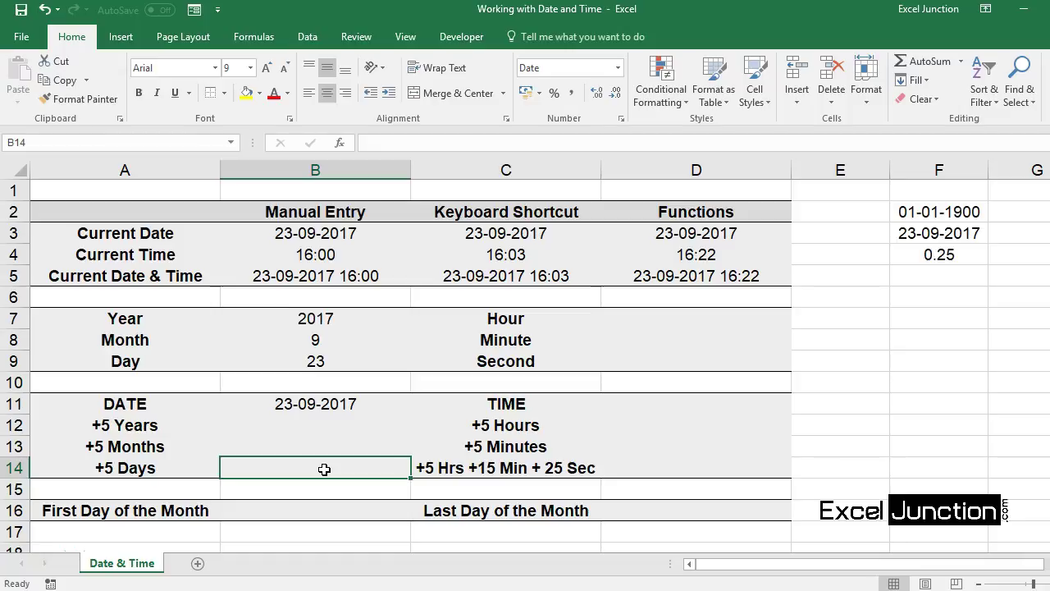
pyautogui.write('=')
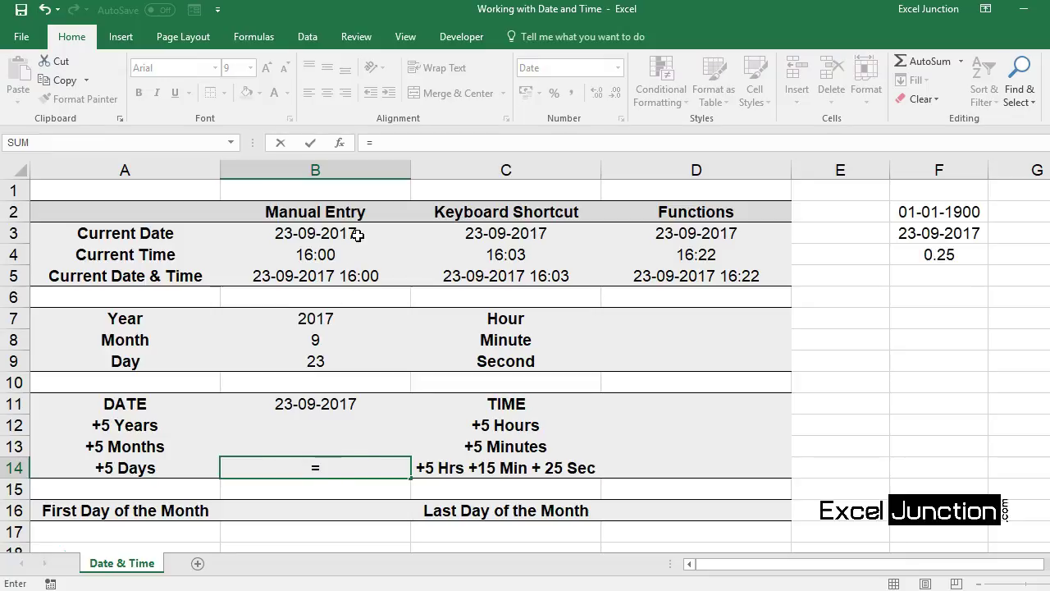
pyautogui.click(359, 235)
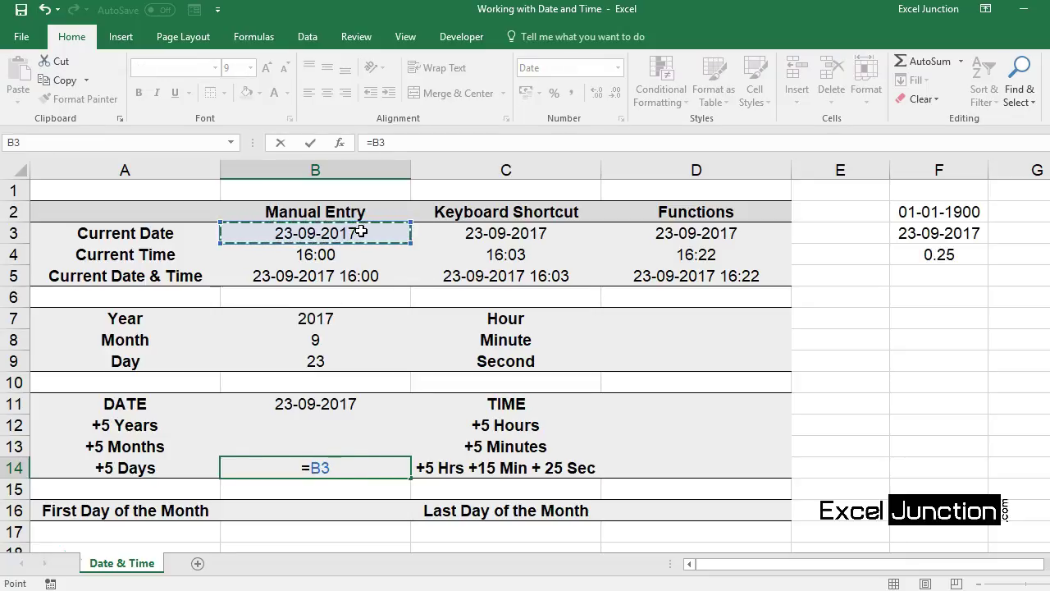
pyautogui.write('+5')
pyautogui.press('Return')
pyautogui.press('Up')
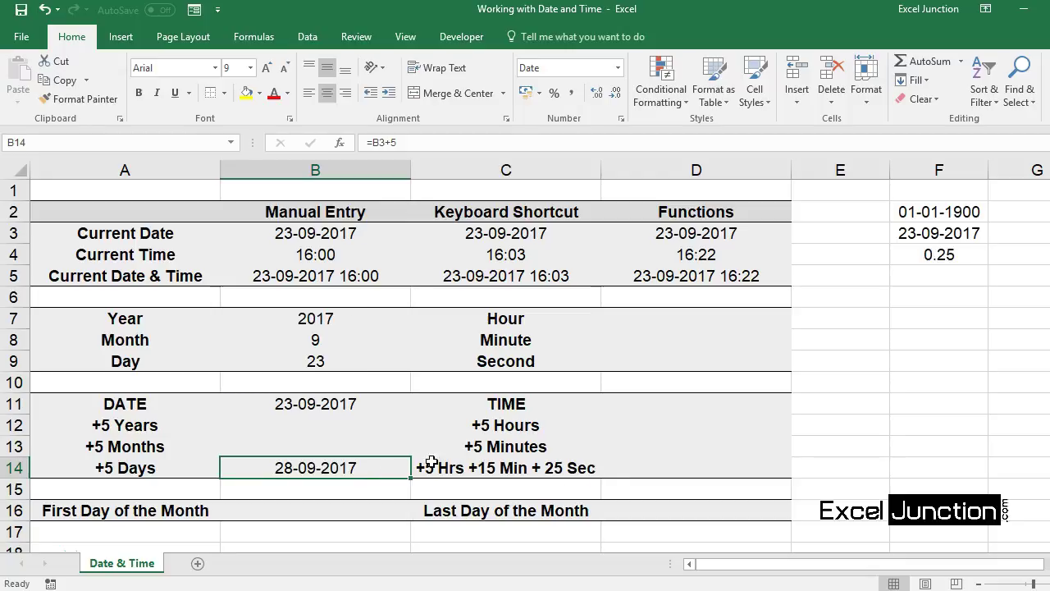
# Enter the formula =DATE(B7+5,B8,B9) in cell B12 to add 5 years to the date.
pyautogui.click(360, 424)
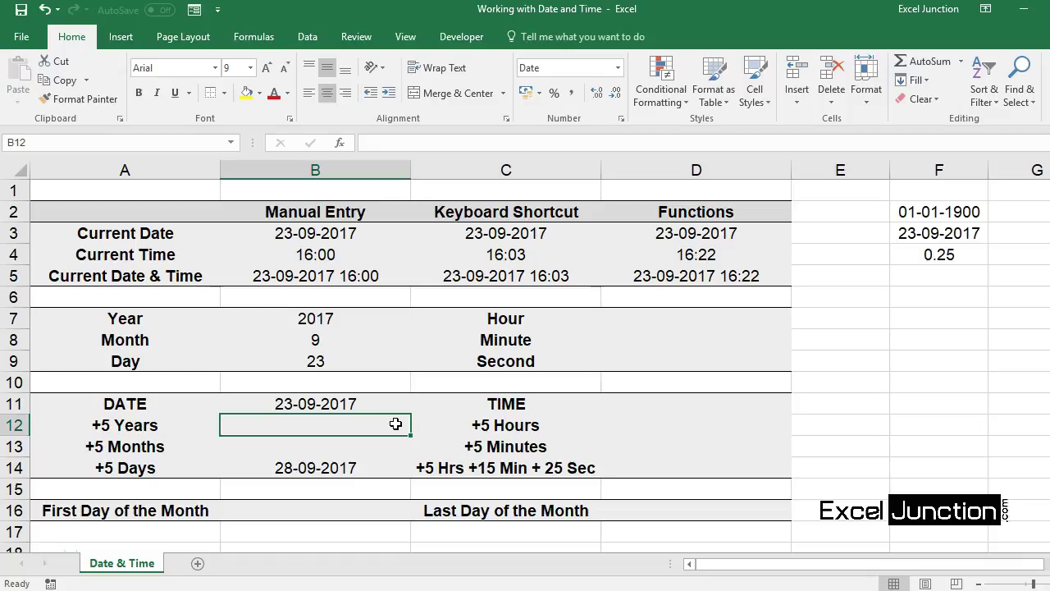
pyautogui.write('=')
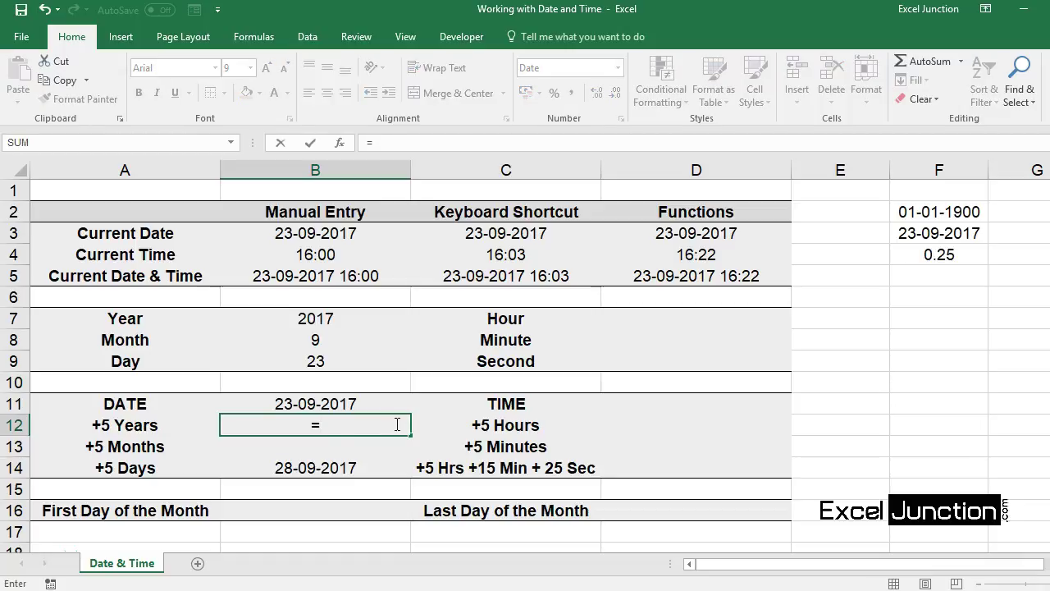
pyautogui.write('DATE(')
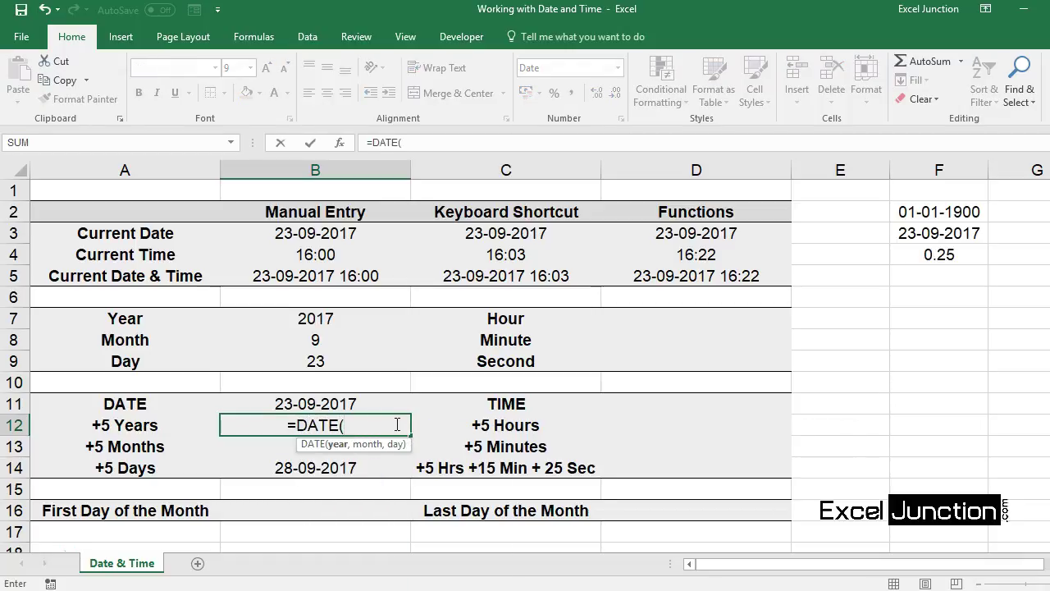
pyautogui.click(356, 318)
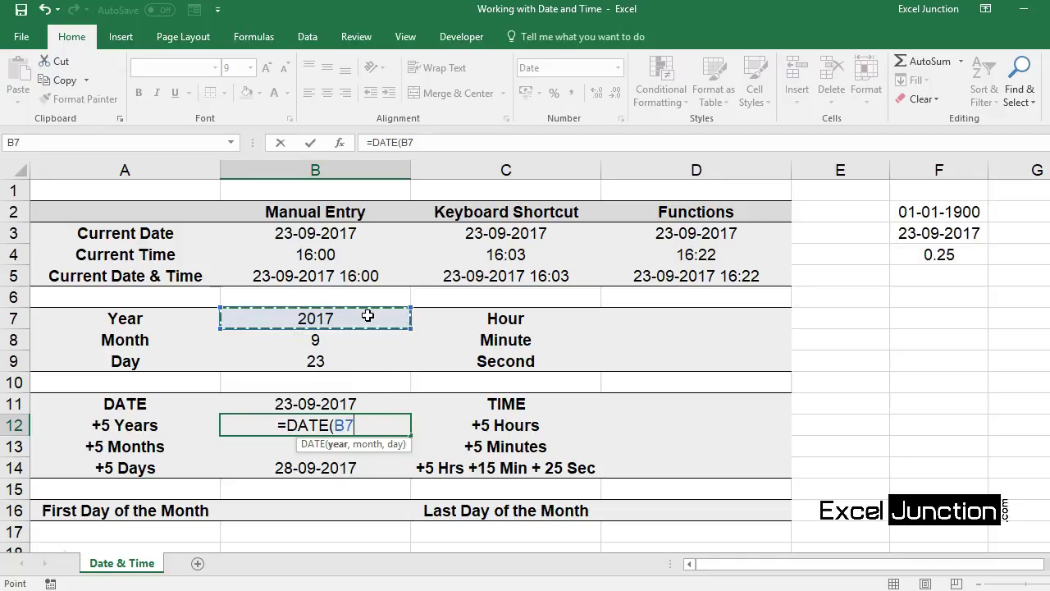
pyautogui.write('+5,')
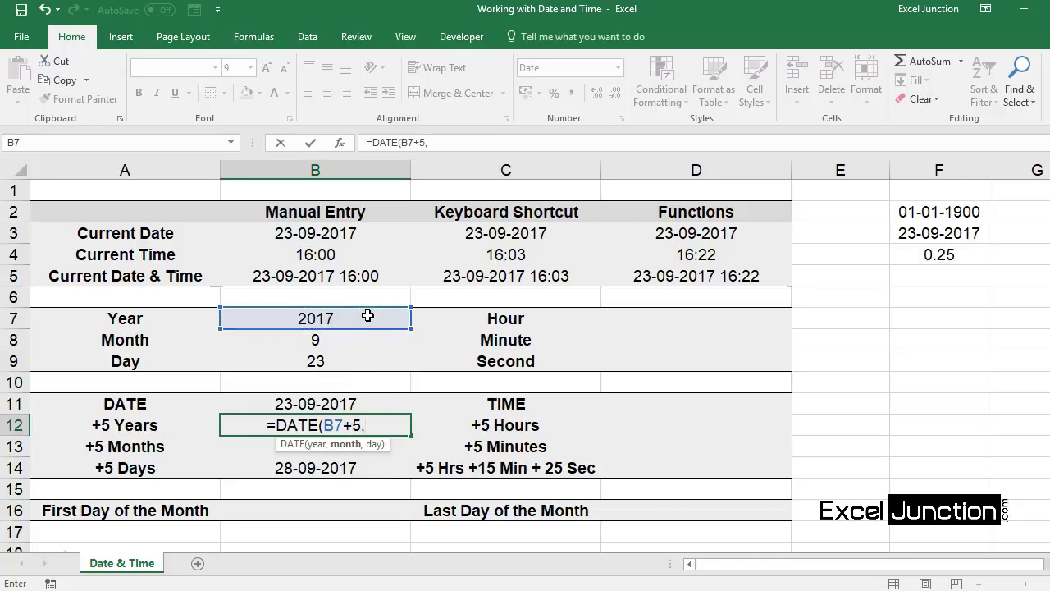
pyautogui.click(376, 344)
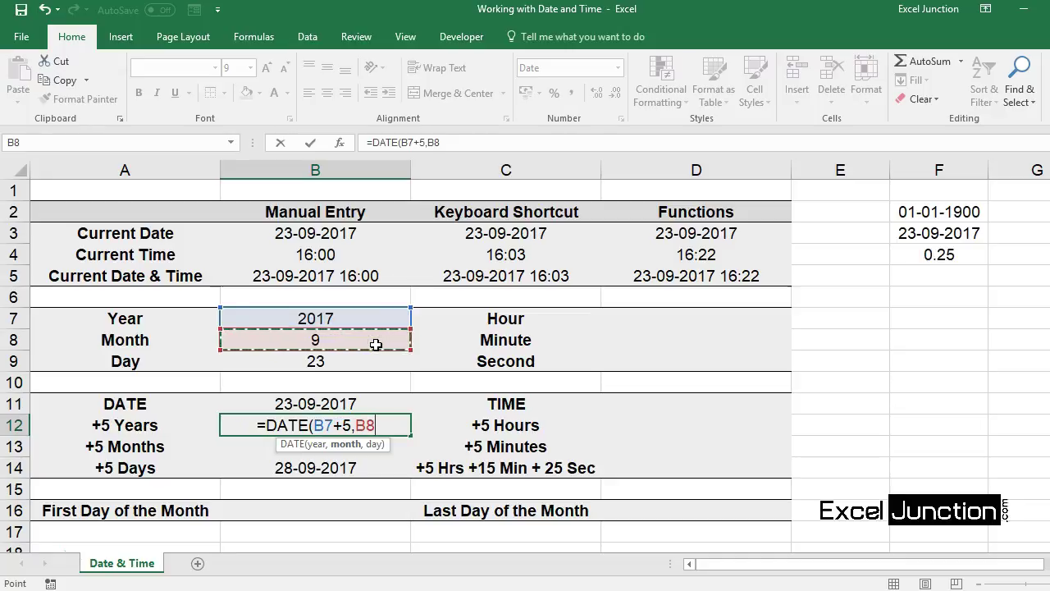
pyautogui.write(',')
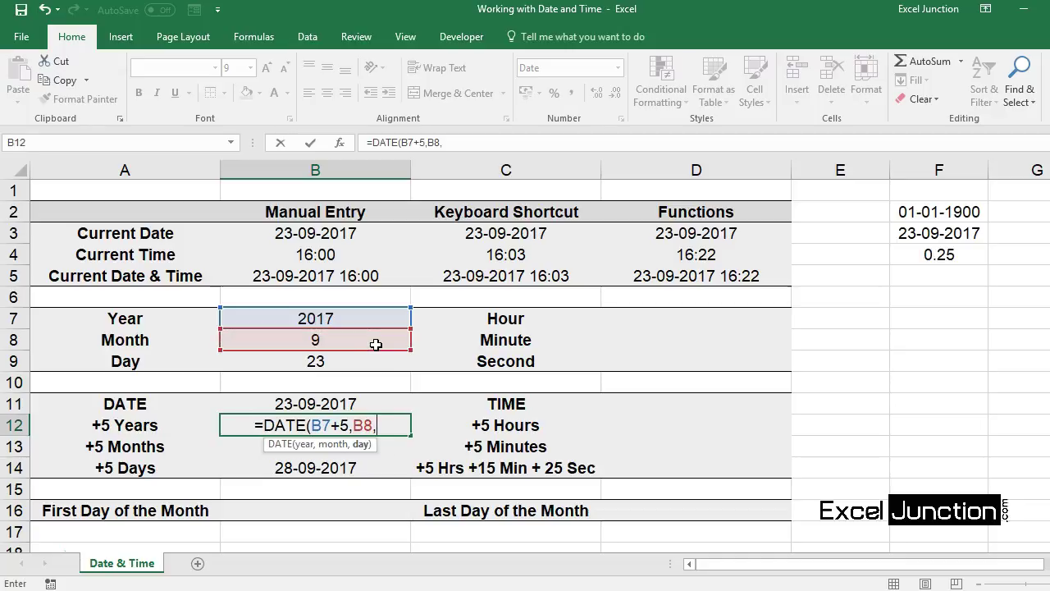
pyautogui.click(374, 362)
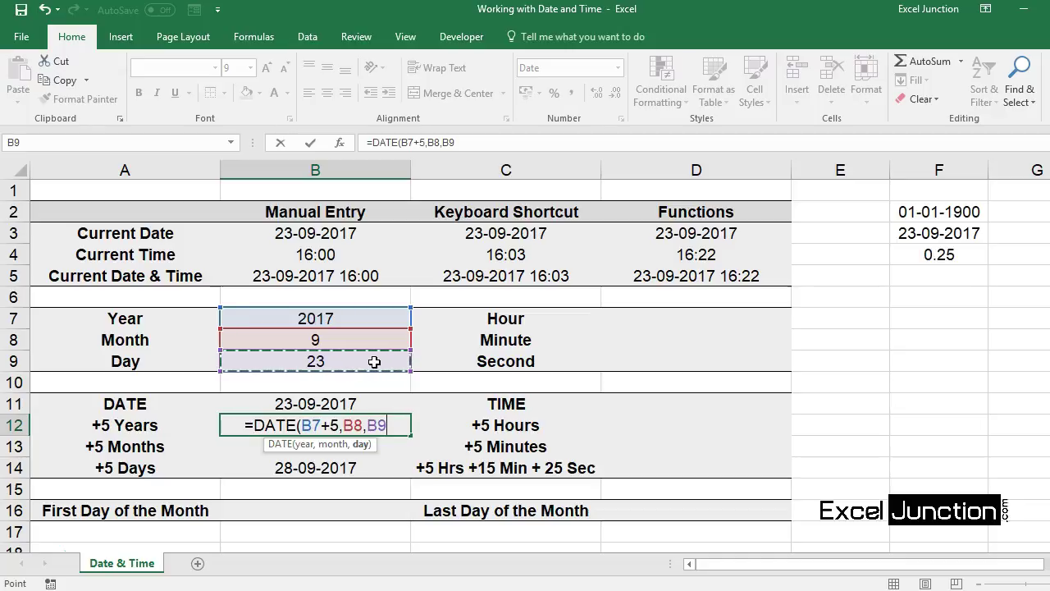
pyautogui.write(')')
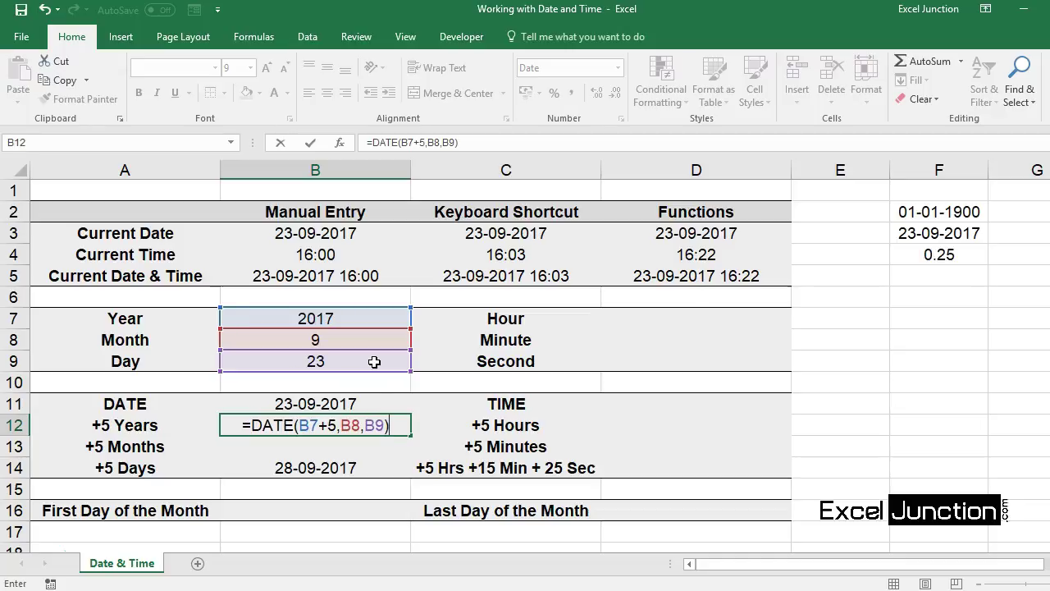
pyautogui.press('Return')
pyautogui.press('Up')
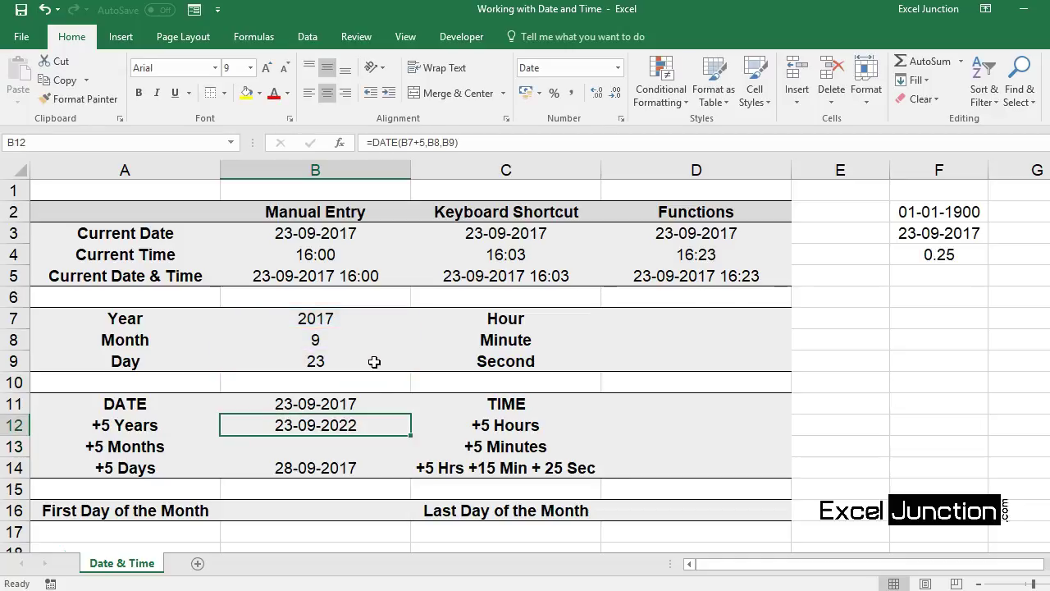
# Enter the formula =DATE(YEAR(B3),MONTH(B3)+5,DAY(B3)) in cell B13 to add 5 months to the manually entered current date.
pyautogui.press('Down')
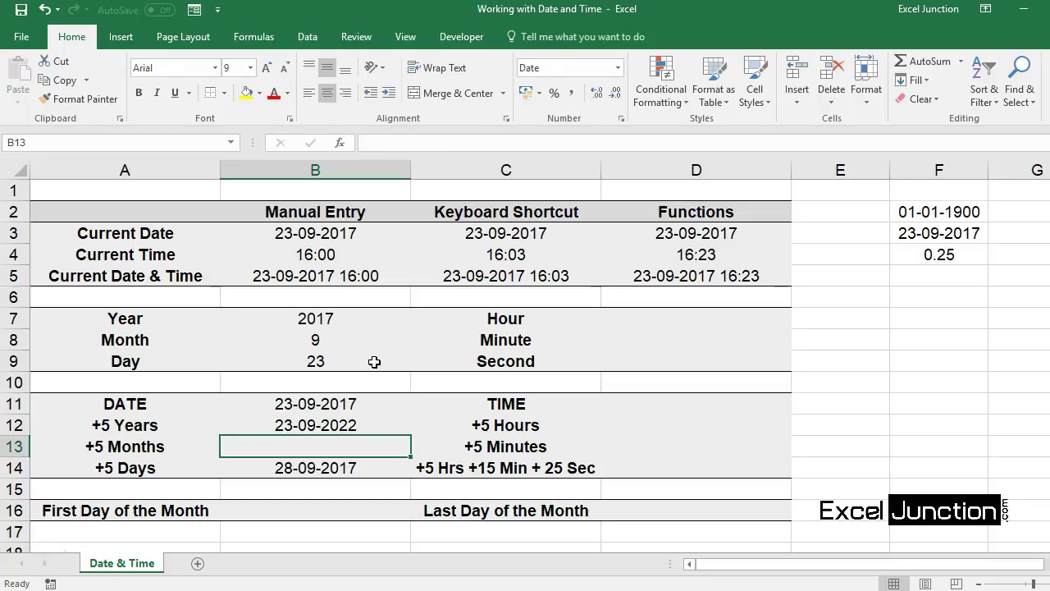
pyautogui.press('Up')
pyautogui.press('Down')
pyautogui.write('=DA')
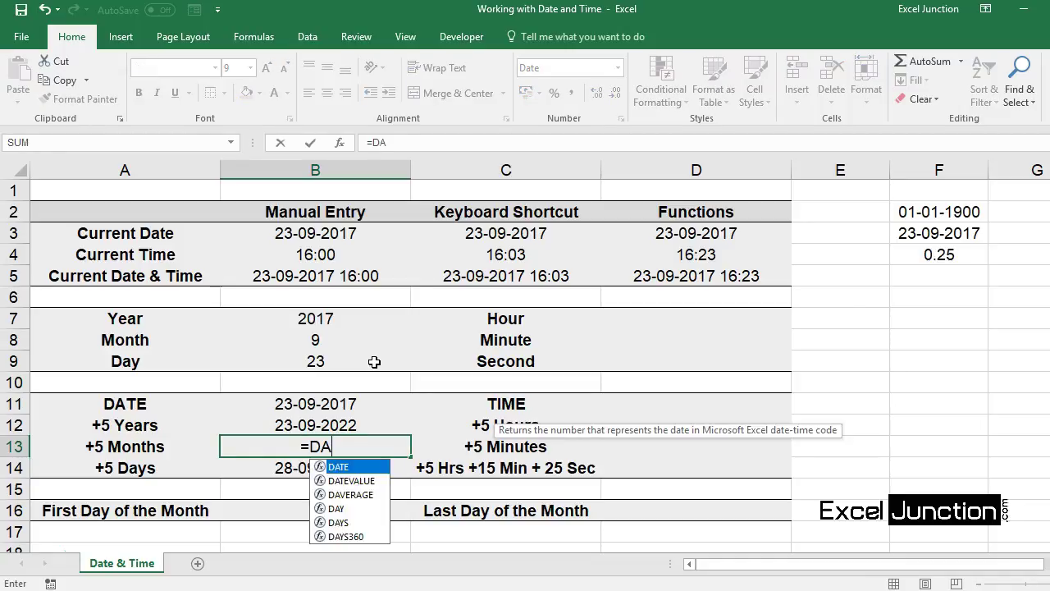
pyautogui.write('TE(')
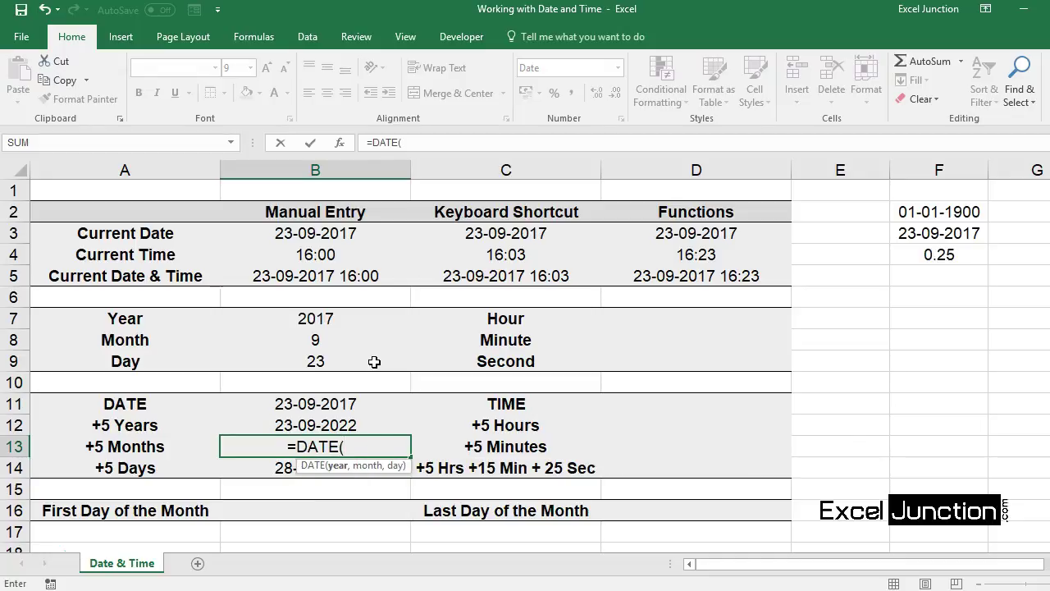
pyautogui.write('YEAR(')
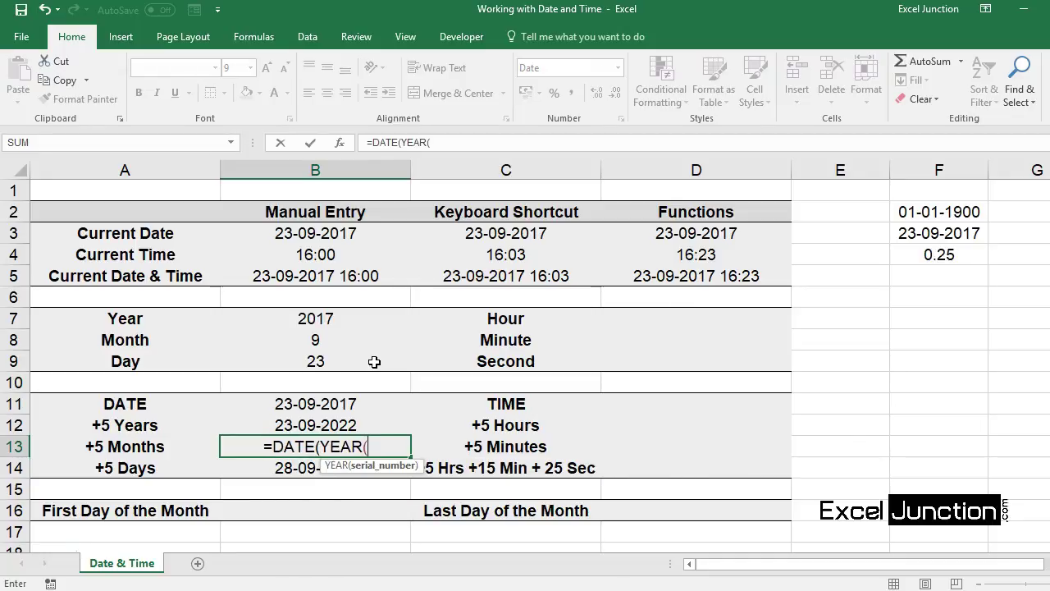
pyautogui.click(369, 233)
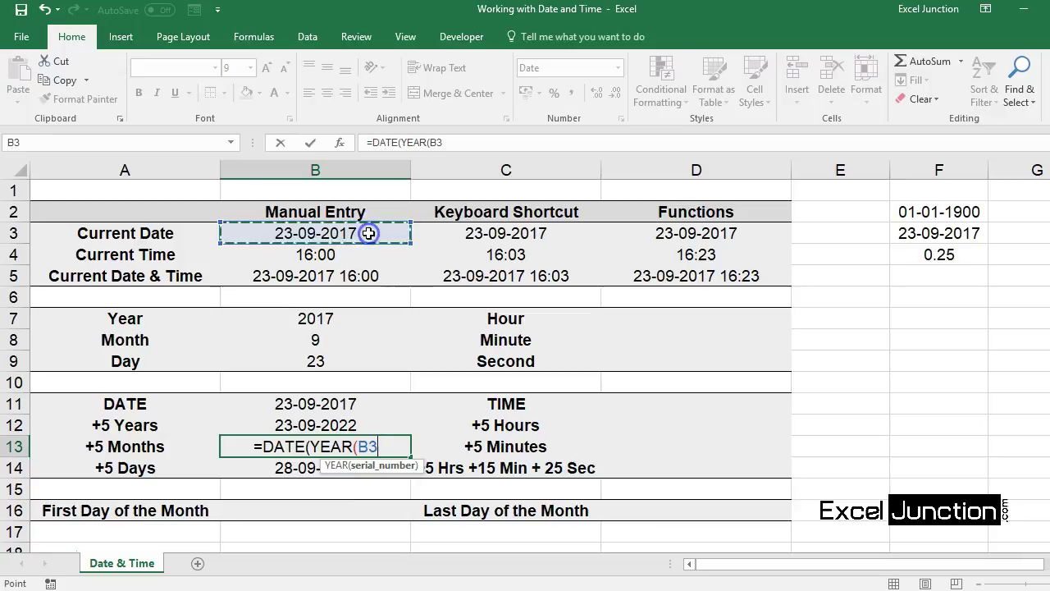
pyautogui.write(')')
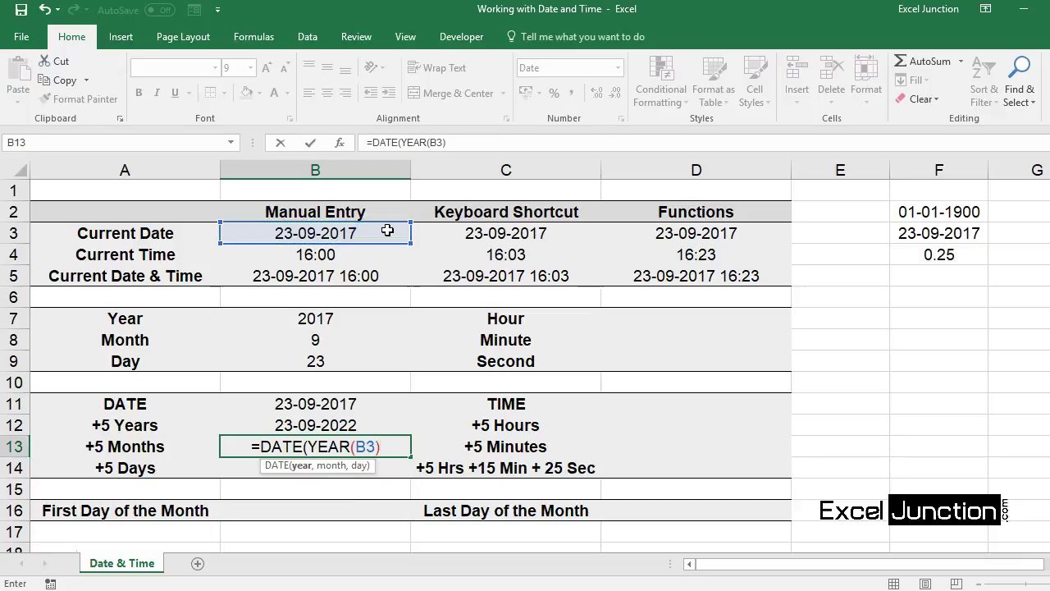
pyautogui.write(',MO')
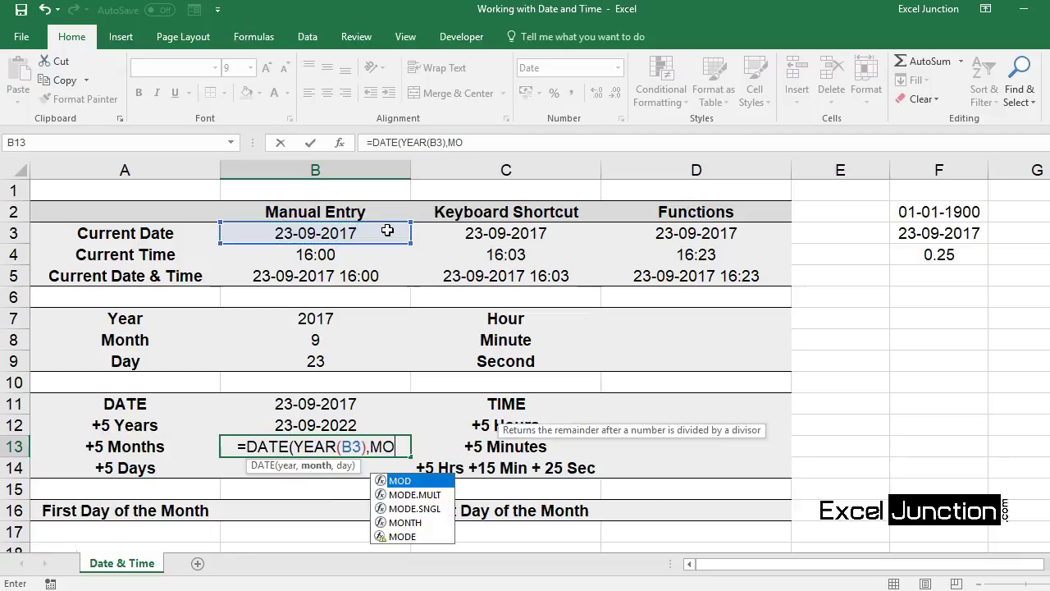
pyautogui.write('NTH(')
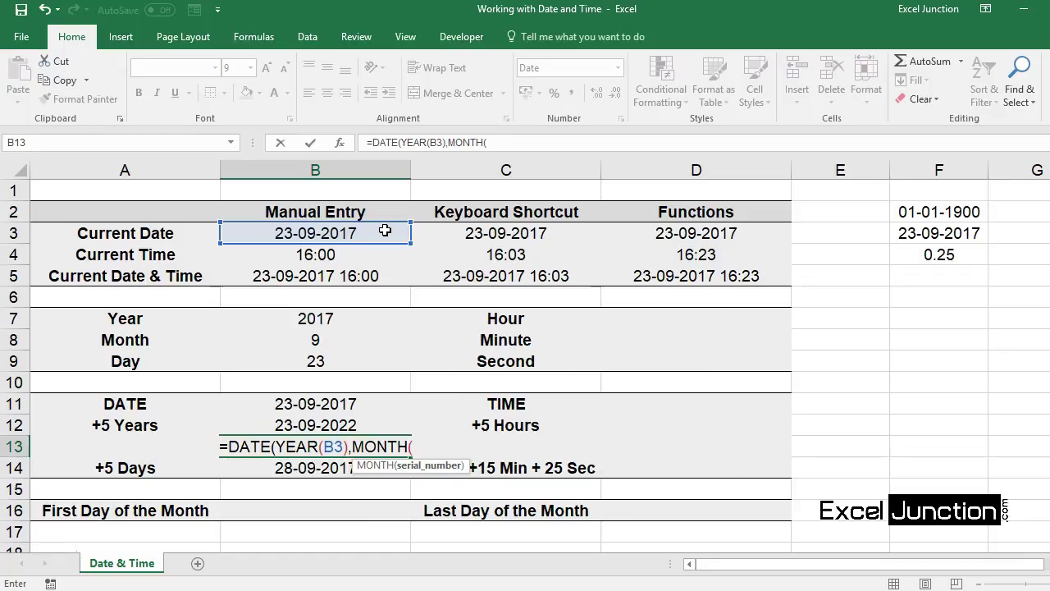
pyautogui.click(386, 231)
pyautogui.write(')')
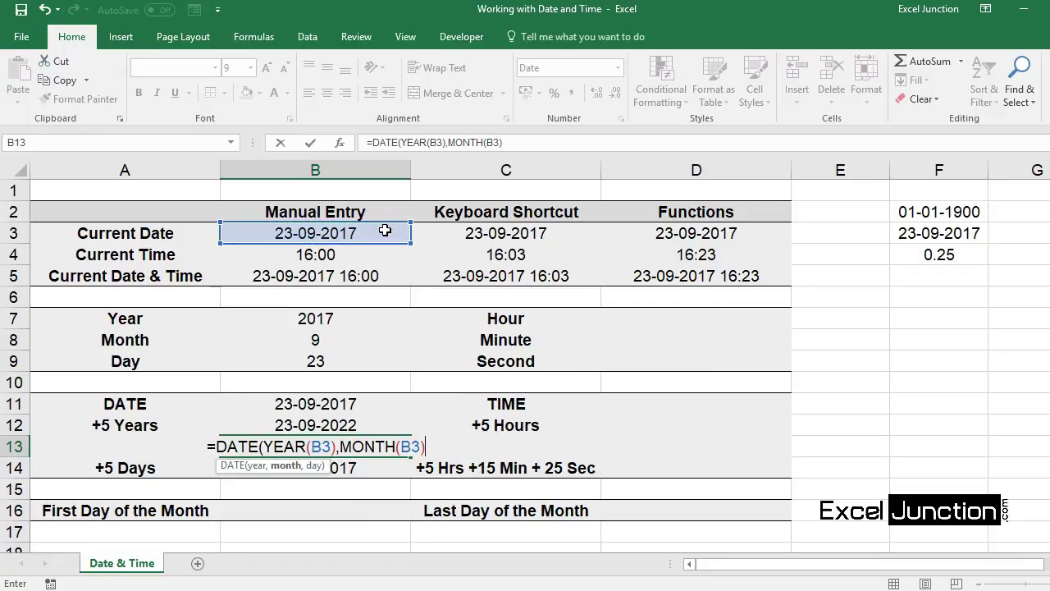
pyautogui.write('+5')
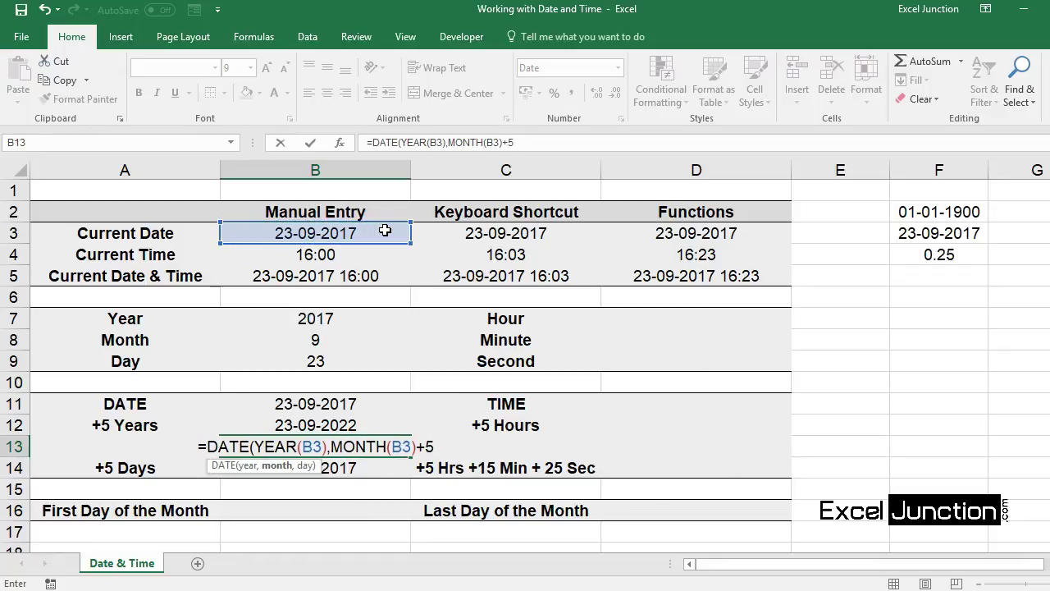
pyautogui.write(',DAY(')
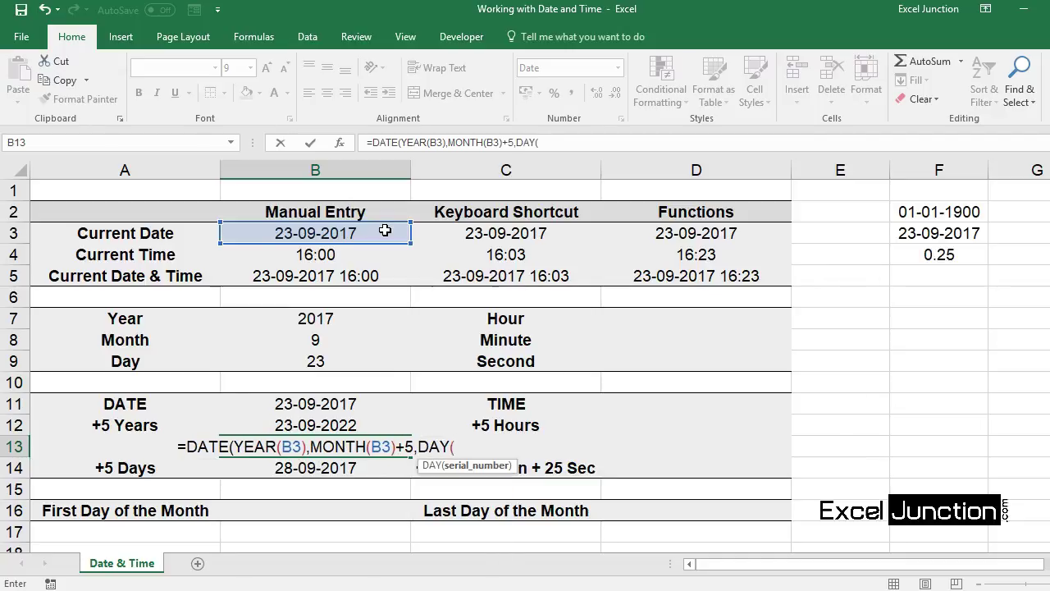
pyautogui.click(385, 231)
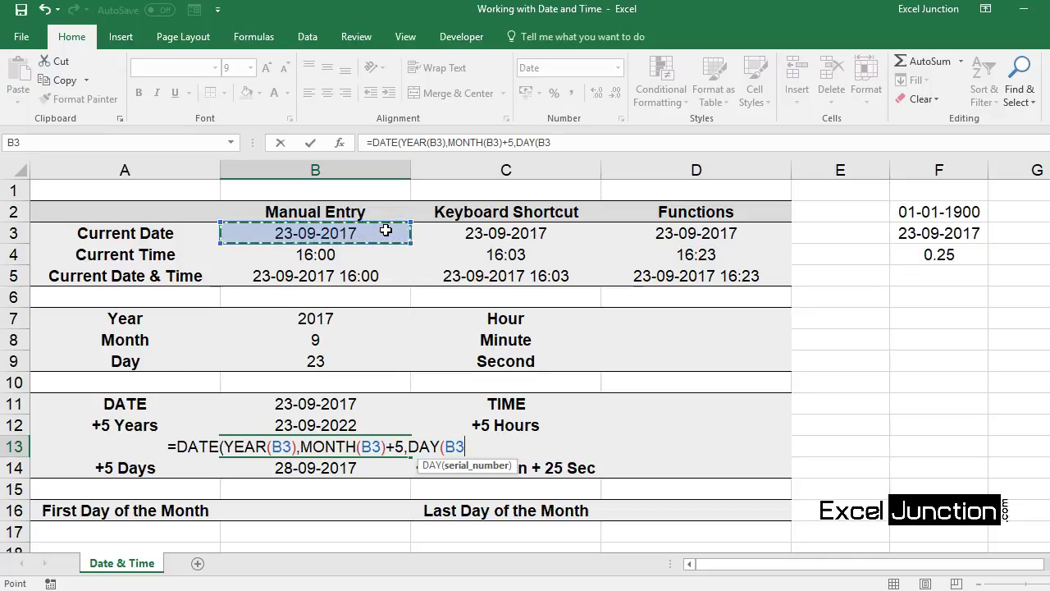
pyautogui.write('))')
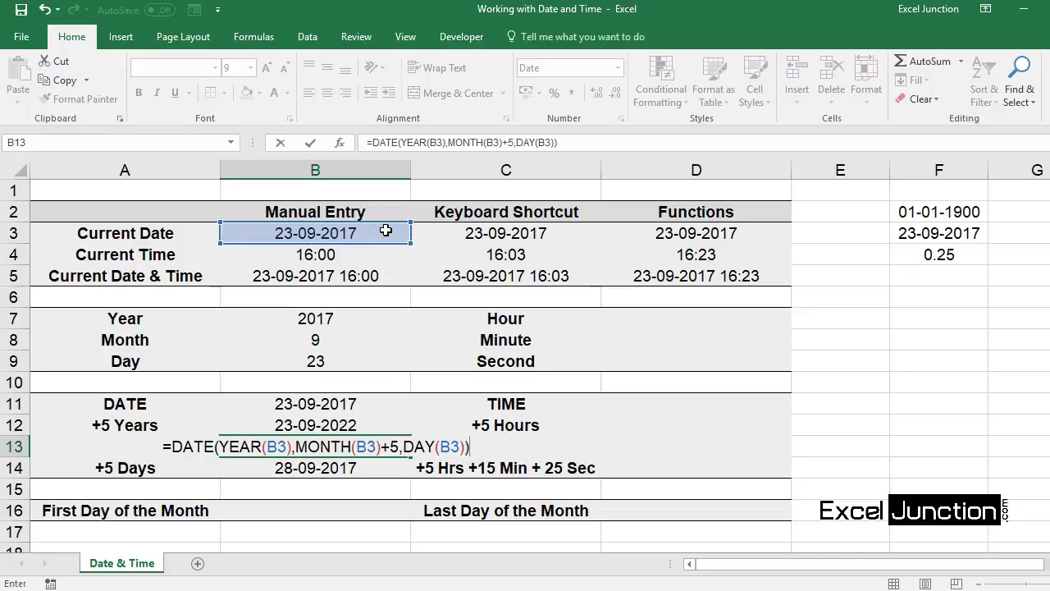
pyautogui.press('Return')
pyautogui.press('Up')
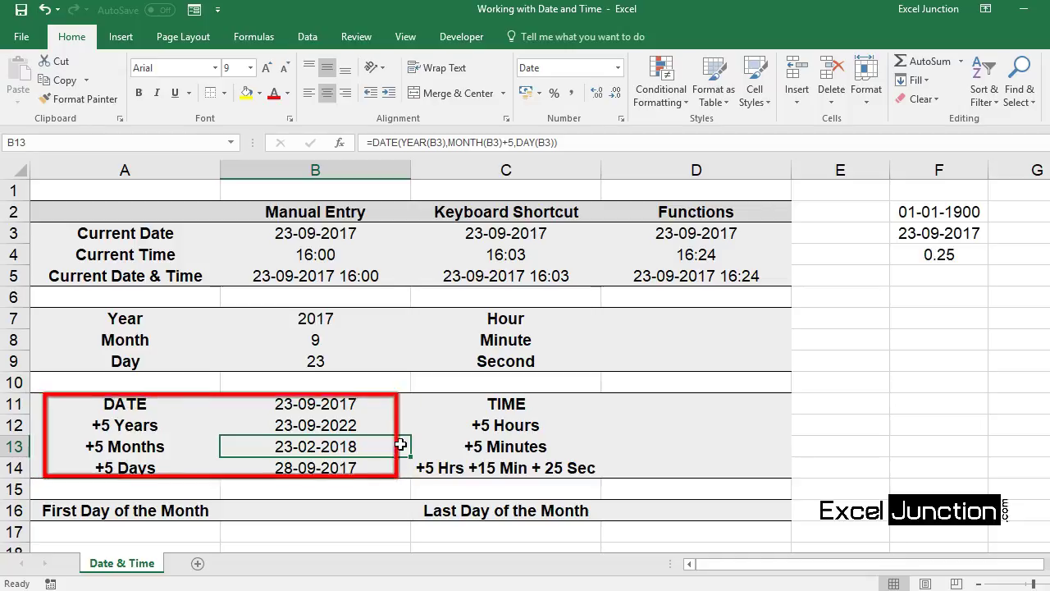
# Enter the formula =HOUR(D5) in cell D7 to extract the hour from the function-based current date and time.
pyautogui.click(735, 319)
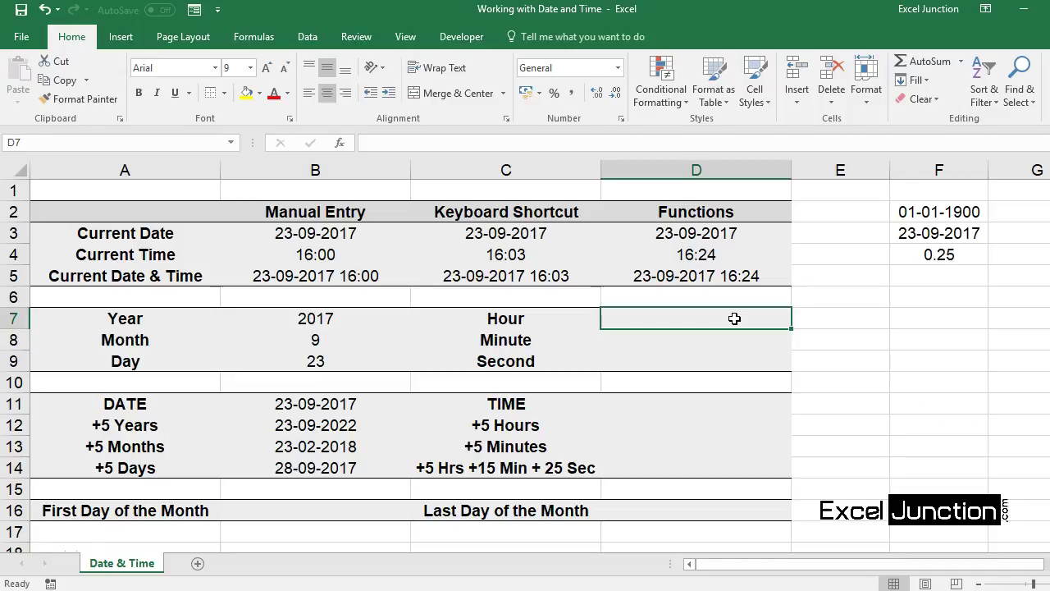
pyautogui.write('=HOUR(')
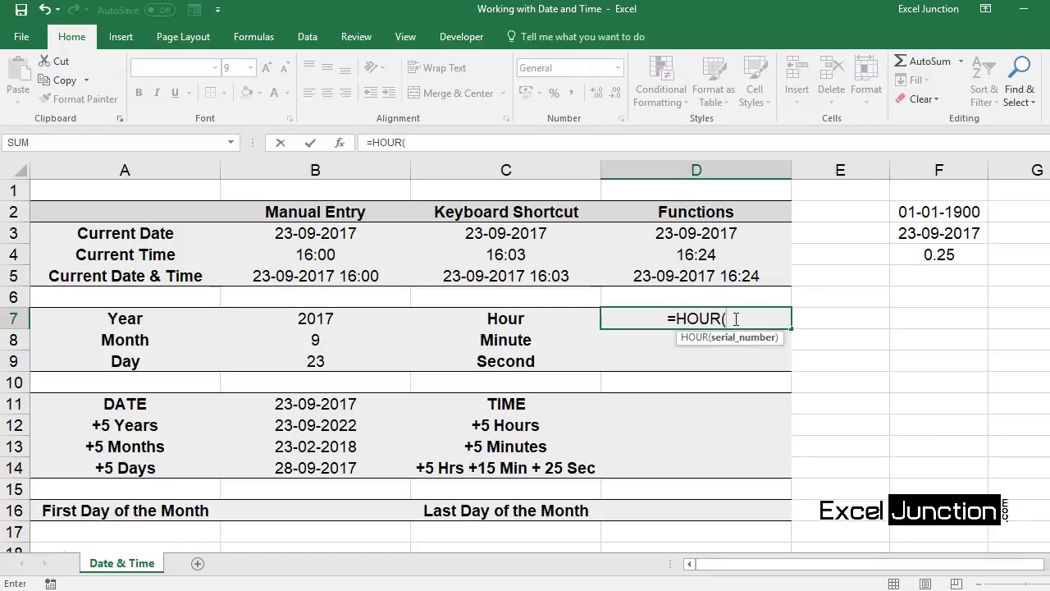
pyautogui.click(733, 278)
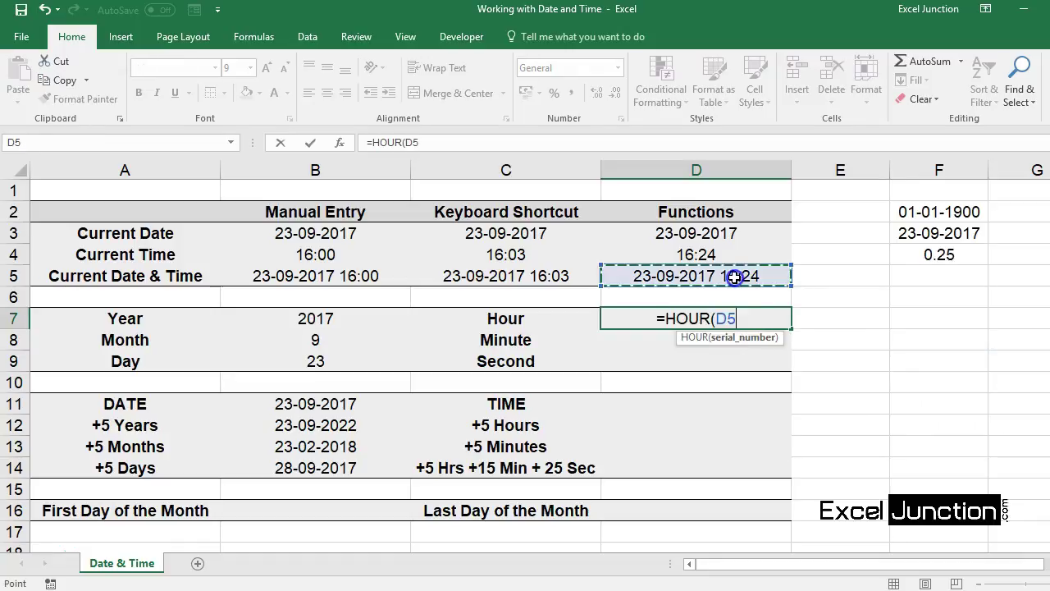
pyautogui.write(')')
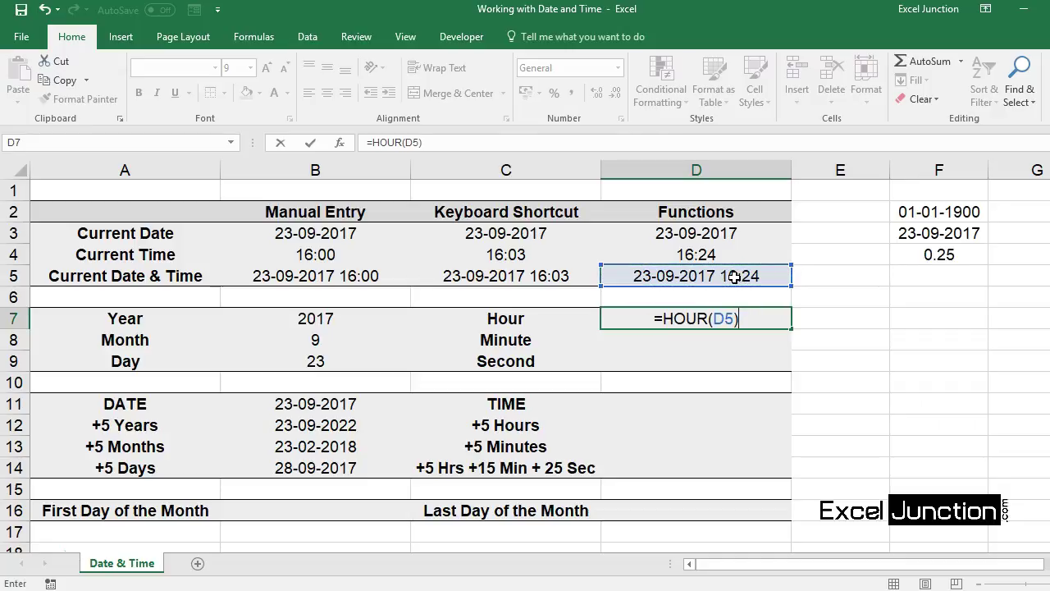
pyautogui.press('Return')
pyautogui.press('Up')
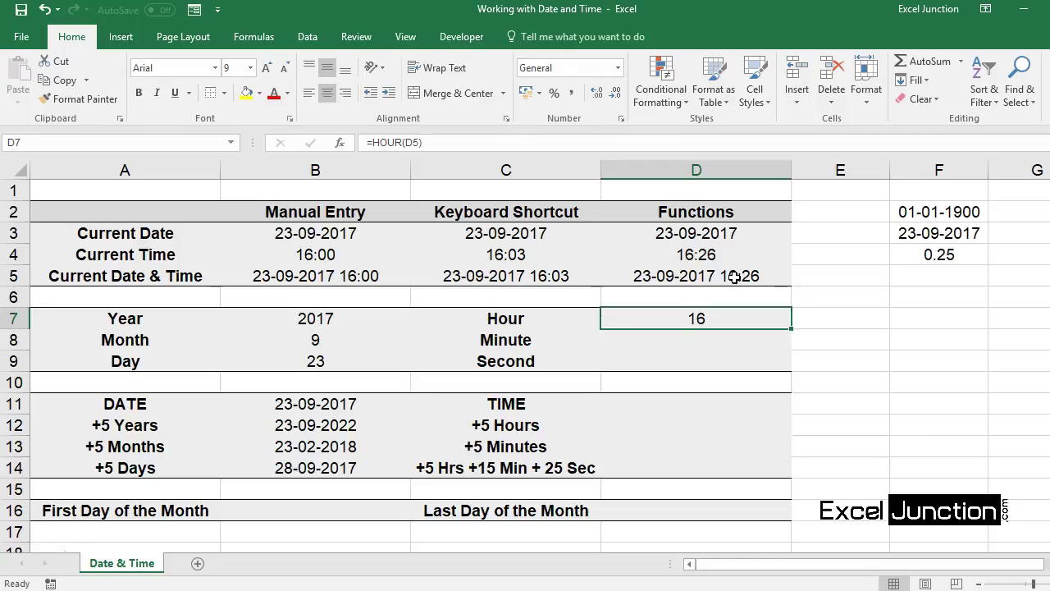
# Enter the formula =MINUTE(D5) in cell D8 to extract the minute from the function-based current date and time.
pyautogui.press('Down')
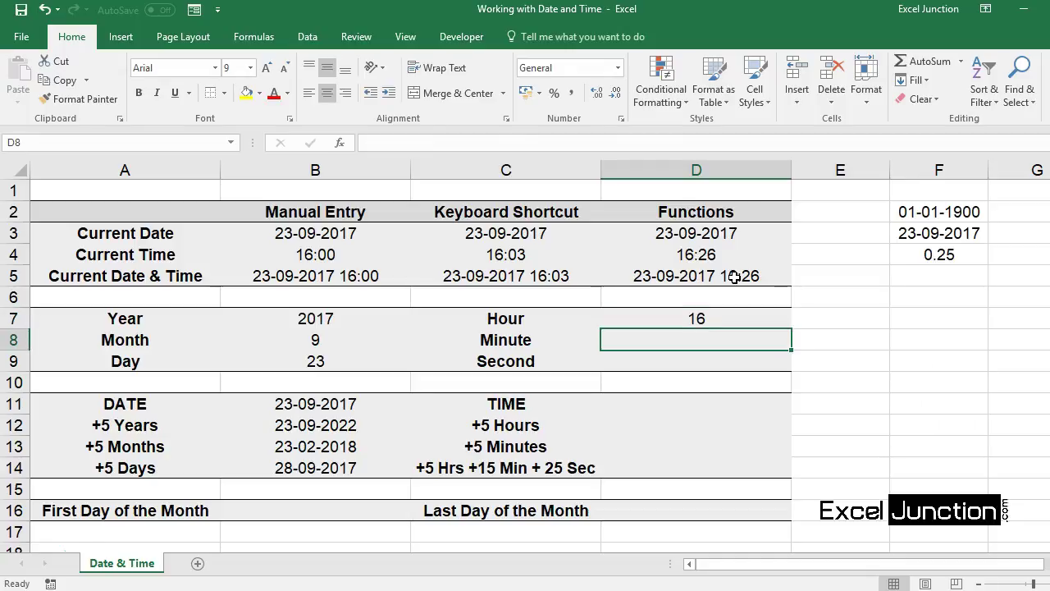
pyautogui.write('=')
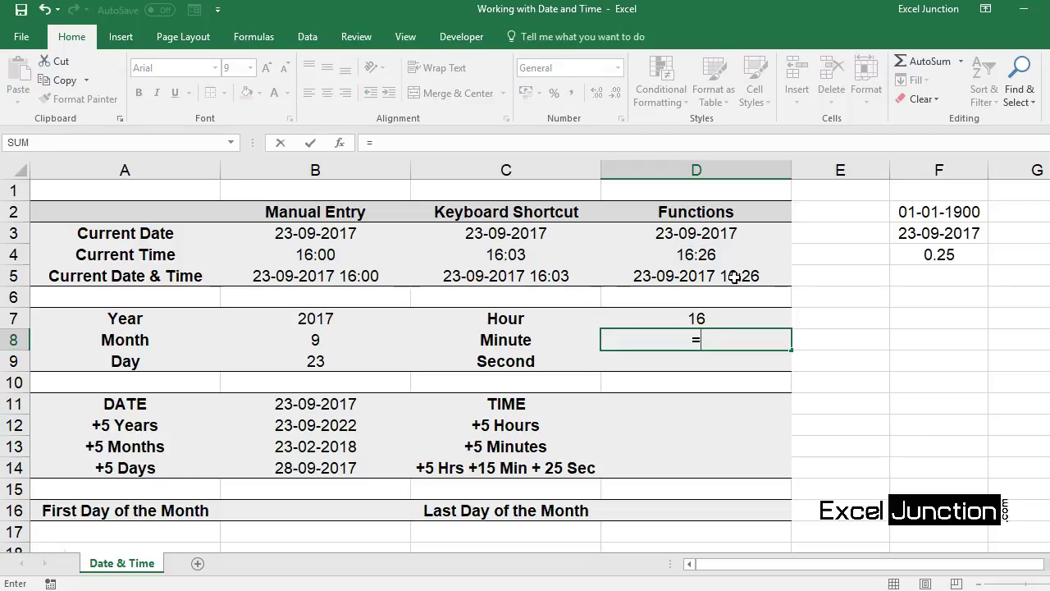
pyautogui.write('MINUTE')
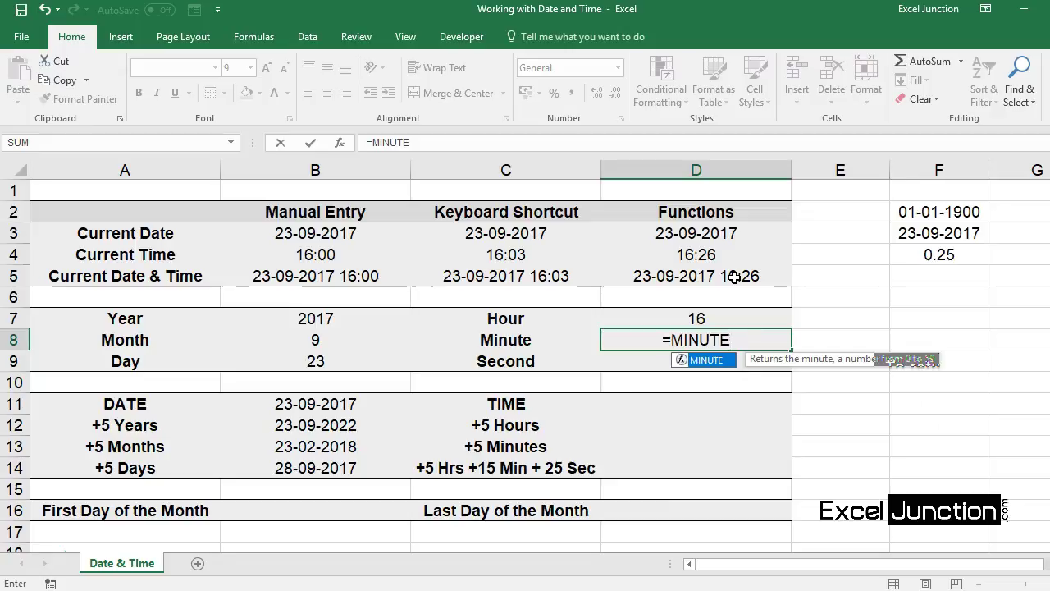
pyautogui.write('(')
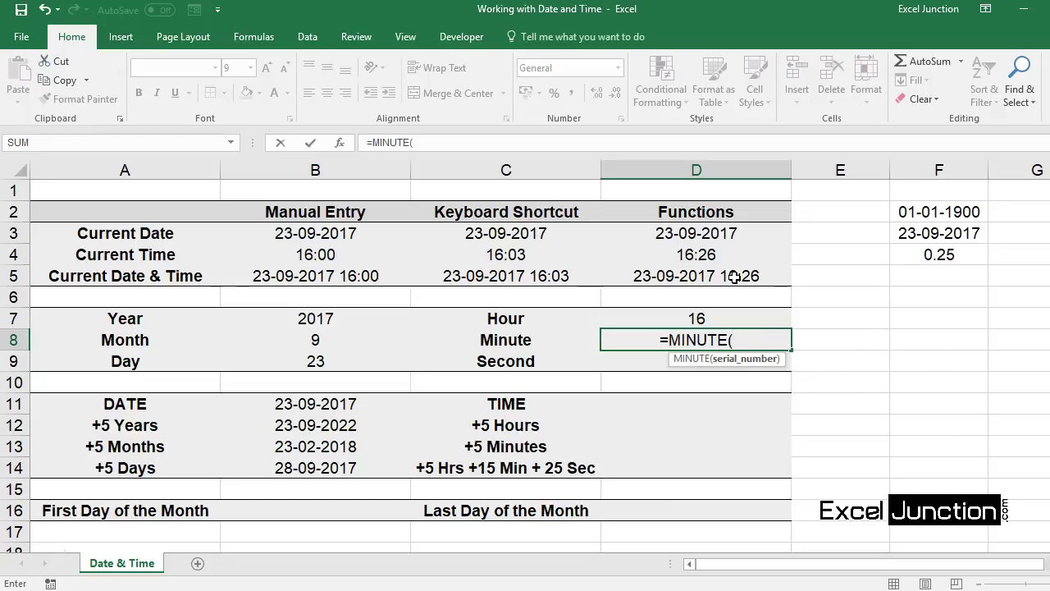
pyautogui.click(735, 277)
pyautogui.write(')')
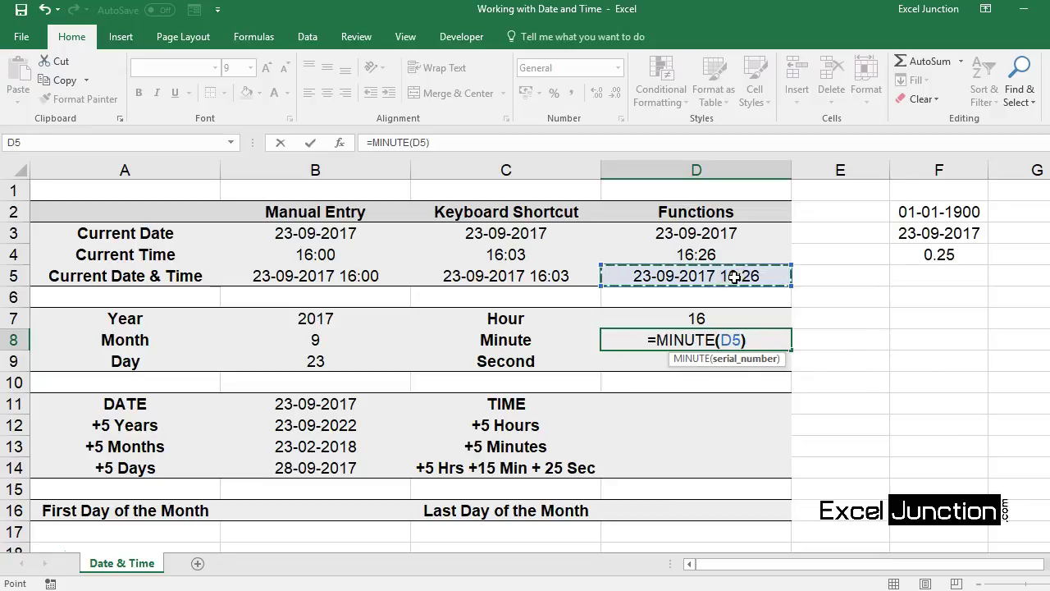
pyautogui.press('Return')
pyautogui.press('Up')
# Enter the formula =SECOND(D5) in cell D9 to extract the seconds from the function-based current date and time.
pyautogui.press('Down')
pyautogui.write('=')
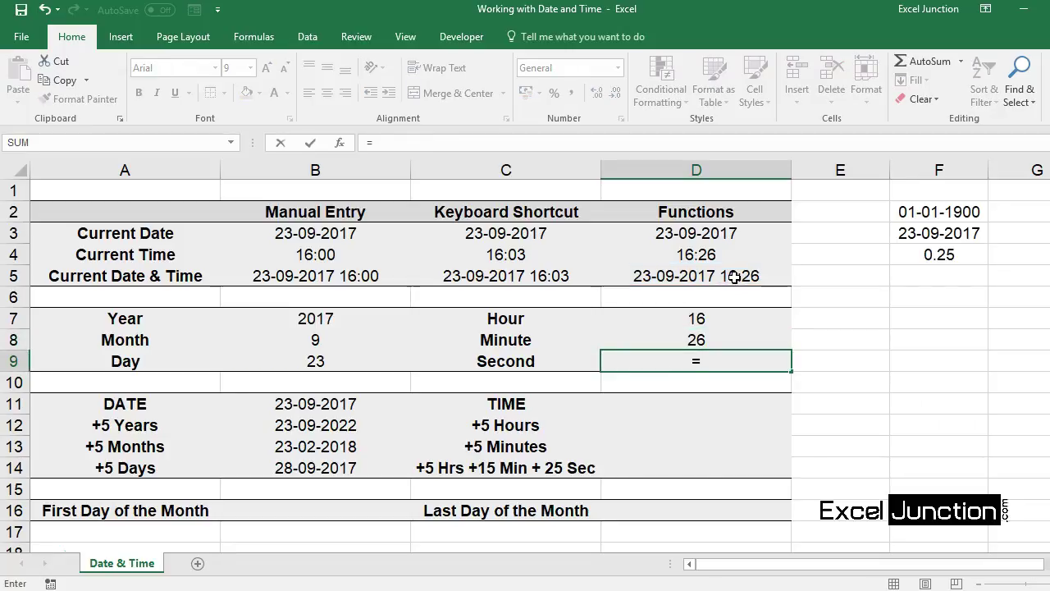
pyautogui.write('SECOND(')
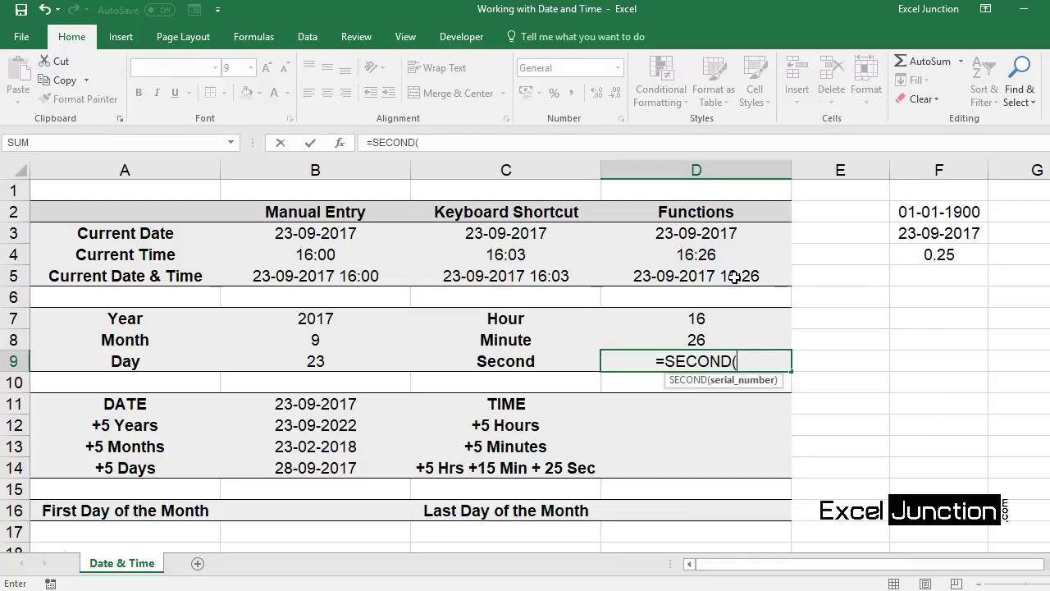
pyautogui.click(735, 277)
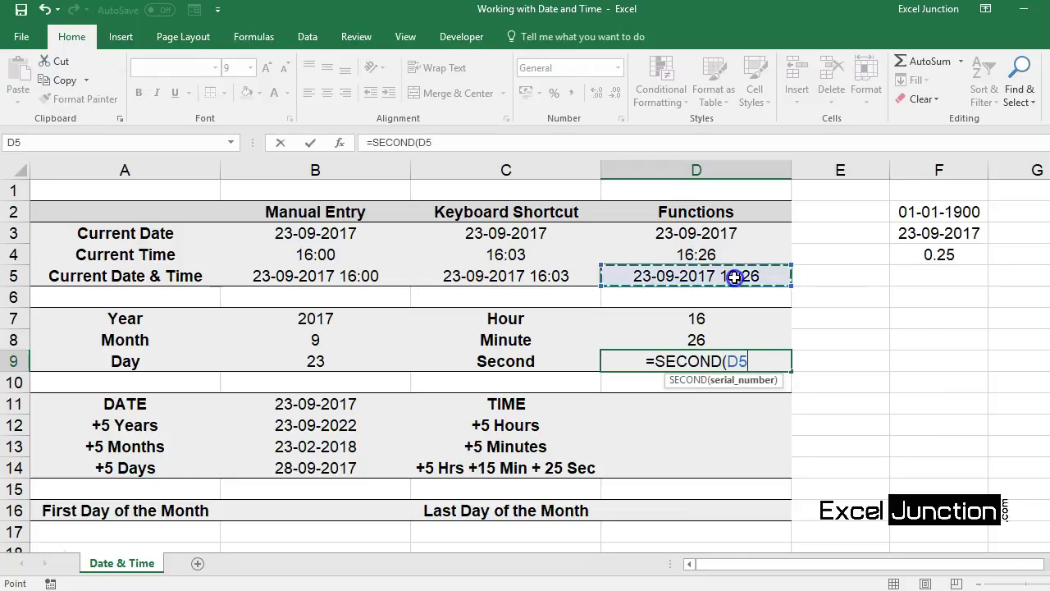
pyautogui.write(')')
pyautogui.press('Return')
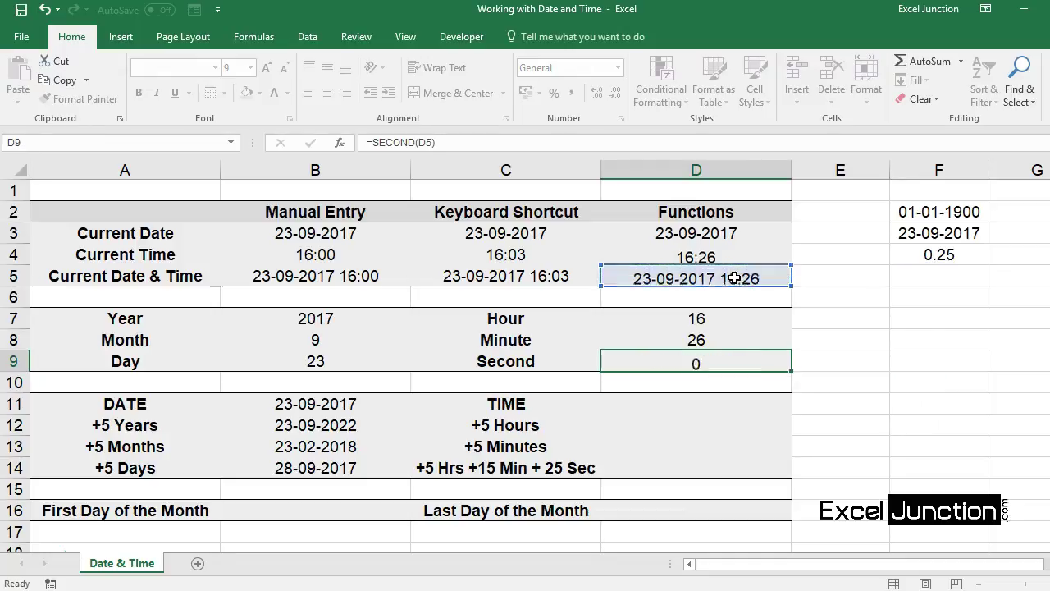
pyautogui.press('Up')
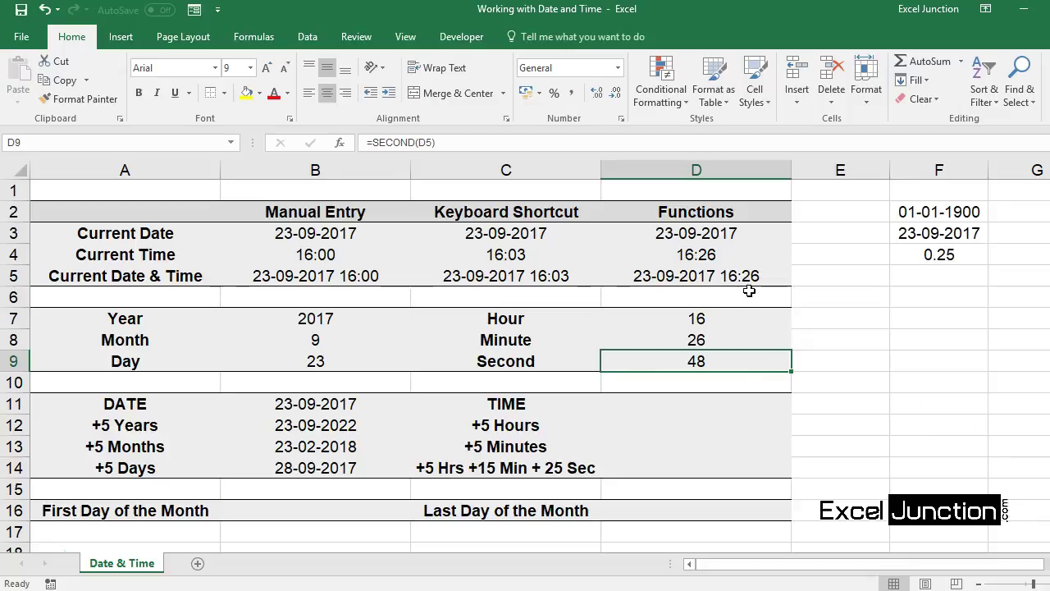
# Enter the formula =TIME(D7,D8,D9) in cell D11 to build a time from the extracted hour, minute and second.
pyautogui.click(752, 403)
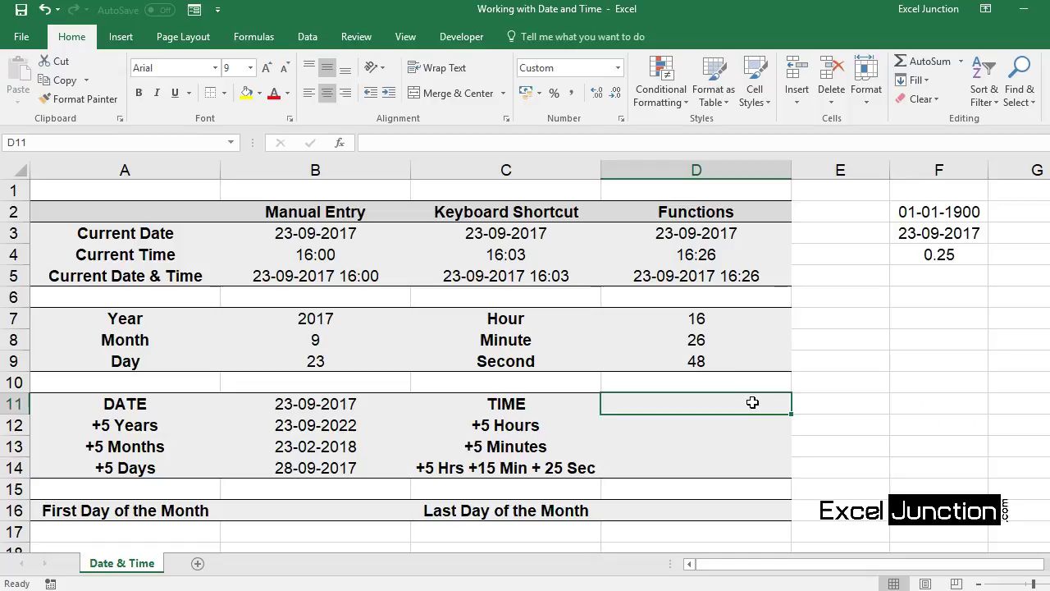
pyautogui.write('=')
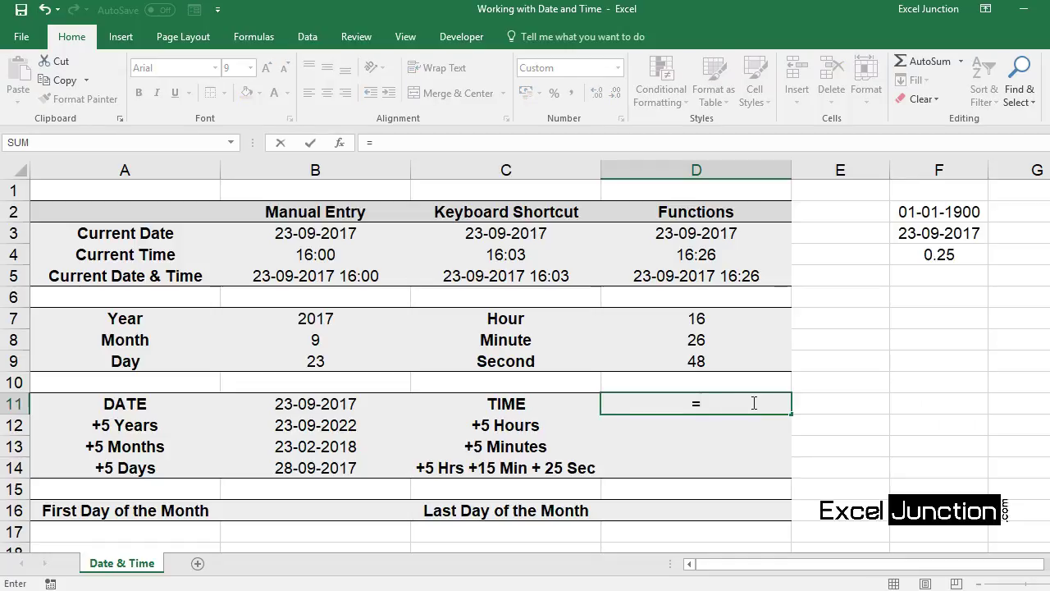
pyautogui.write('TIME(')
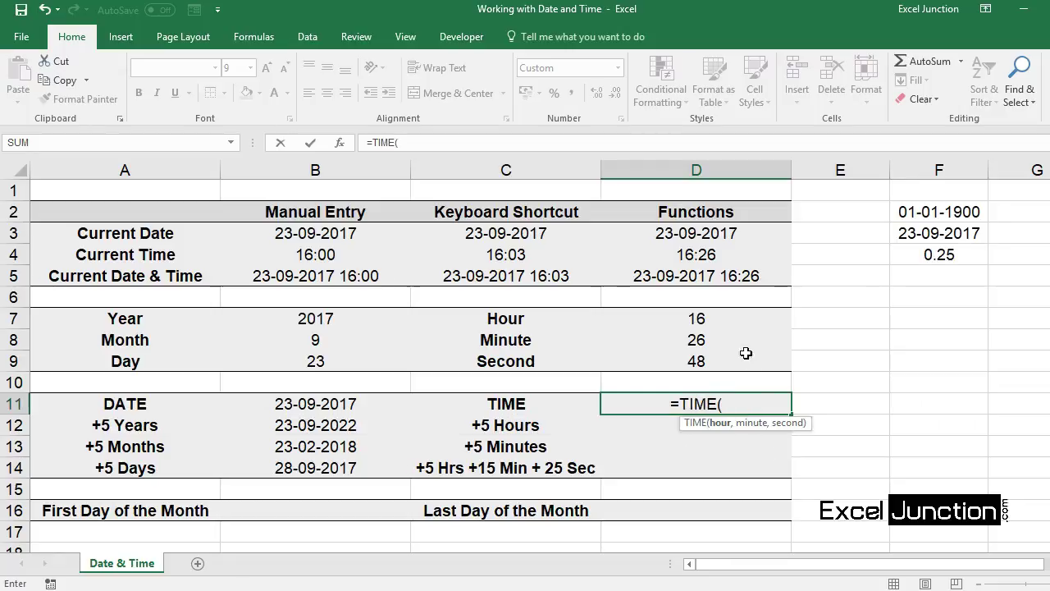
pyautogui.click(740, 319)
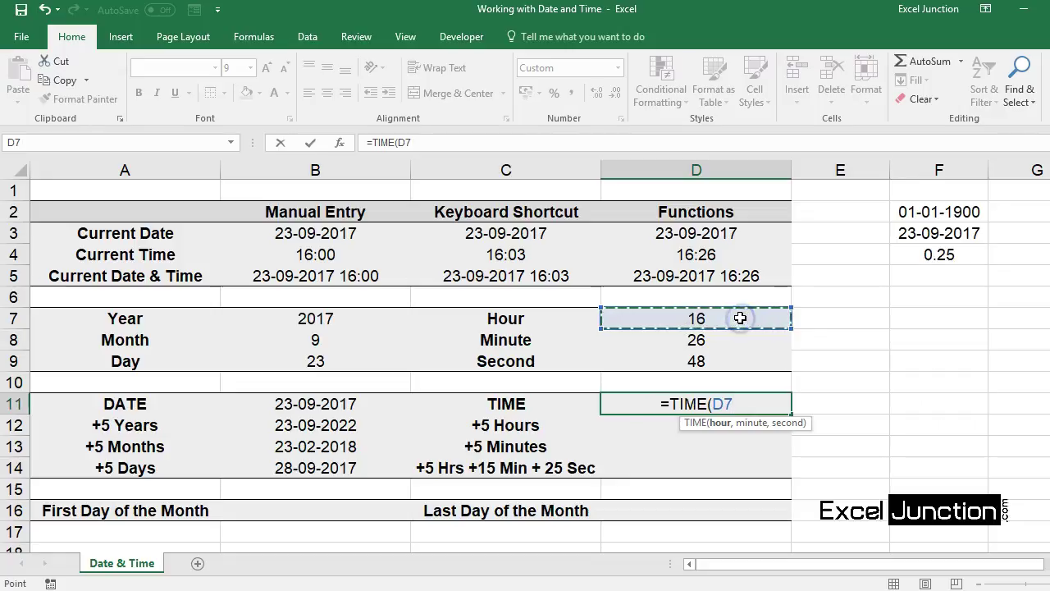
pyautogui.write(',')
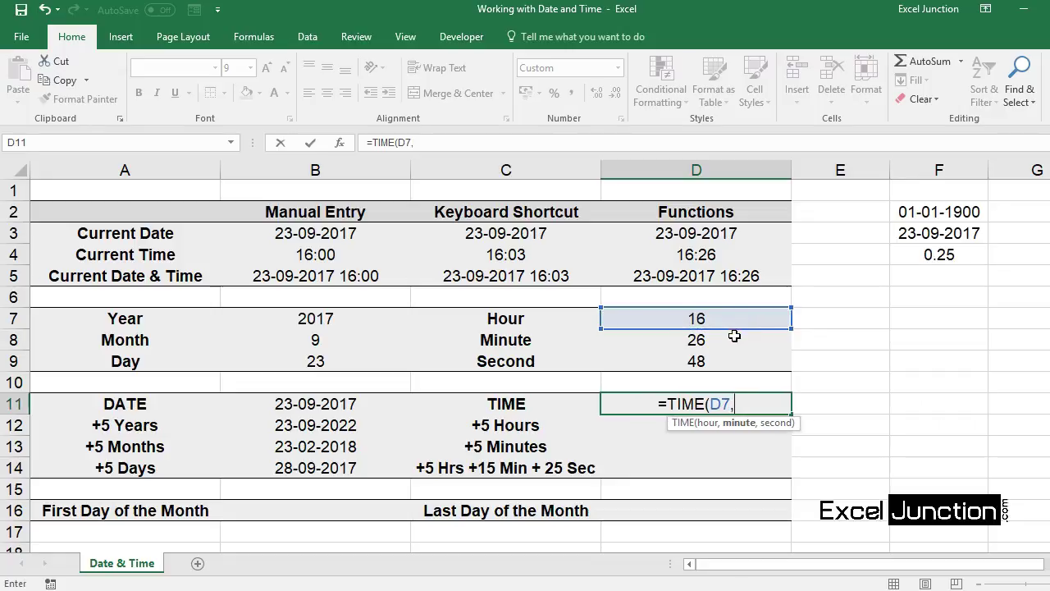
pyautogui.click(735, 339)
pyautogui.write(',')
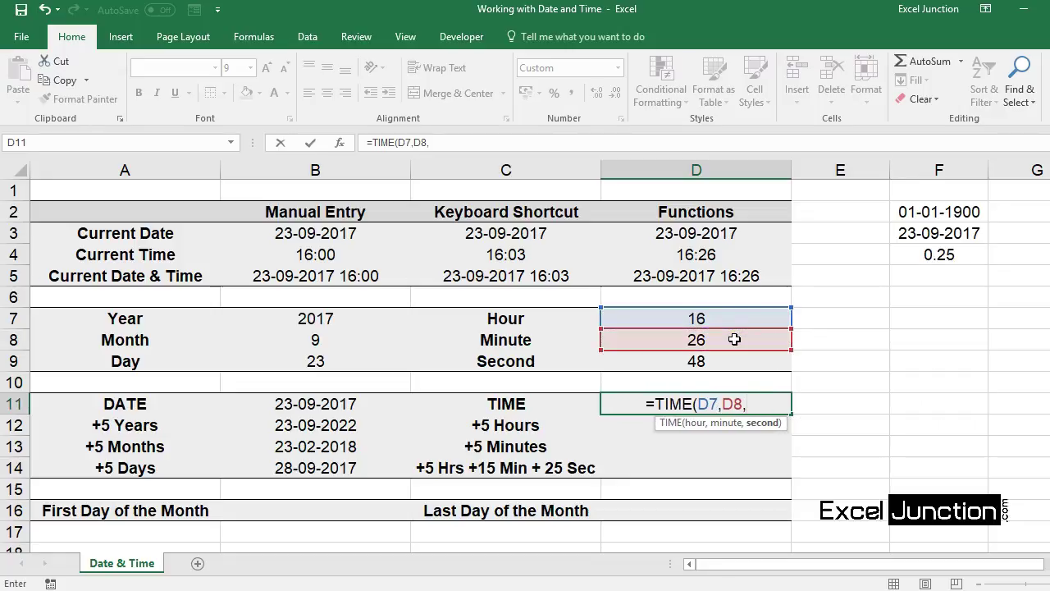
pyautogui.click(735, 361)
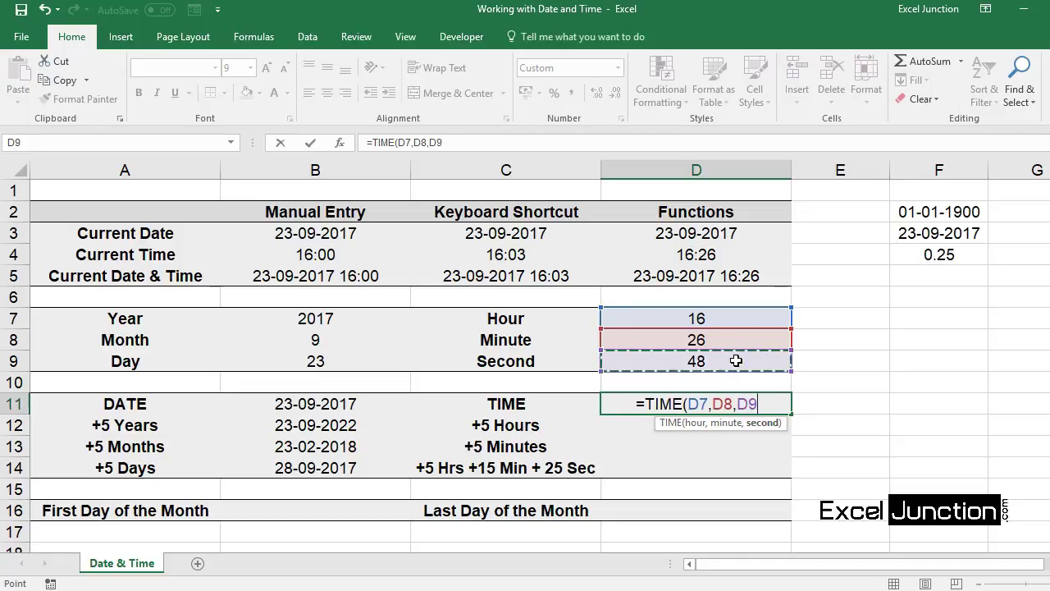
pyautogui.write(')')
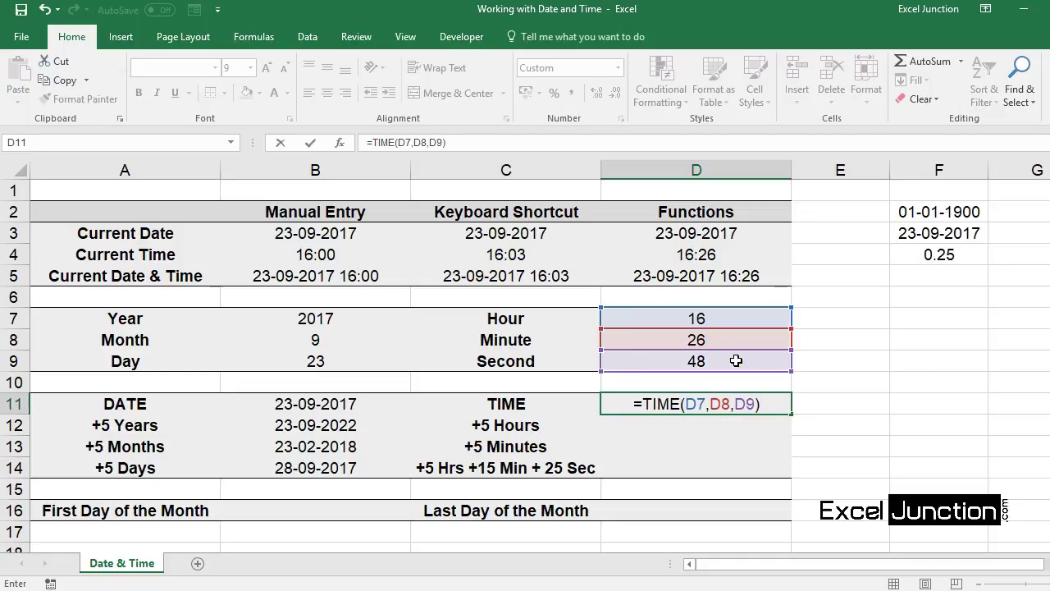
pyautogui.press('Return')
pyautogui.press('Up')
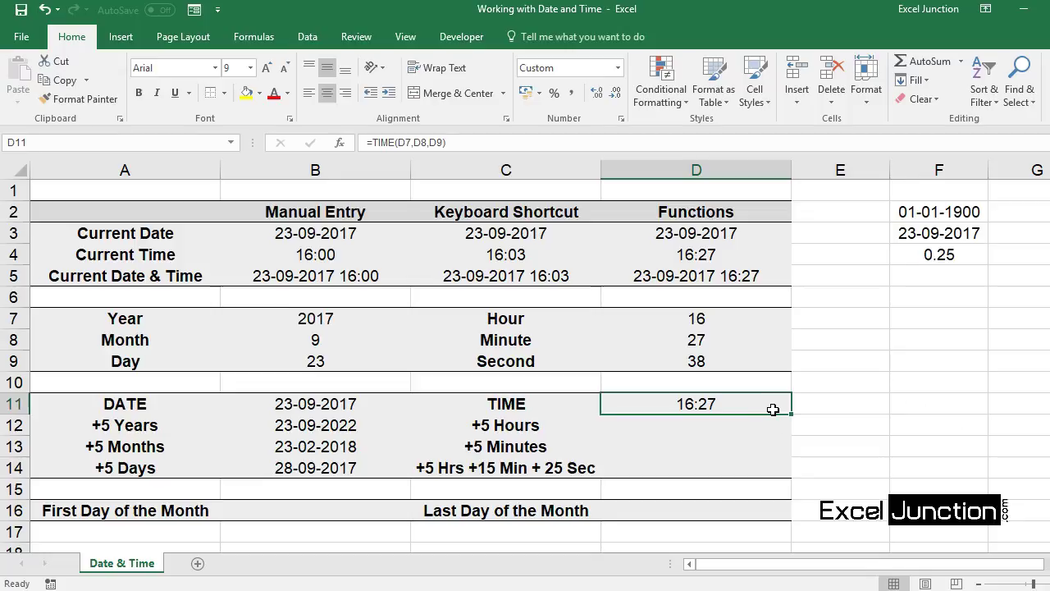
# Enter the formula =TIME(D7+5,D8,D9) in cell D12 to add 5 hours to the current time.
pyautogui.click(763, 428)
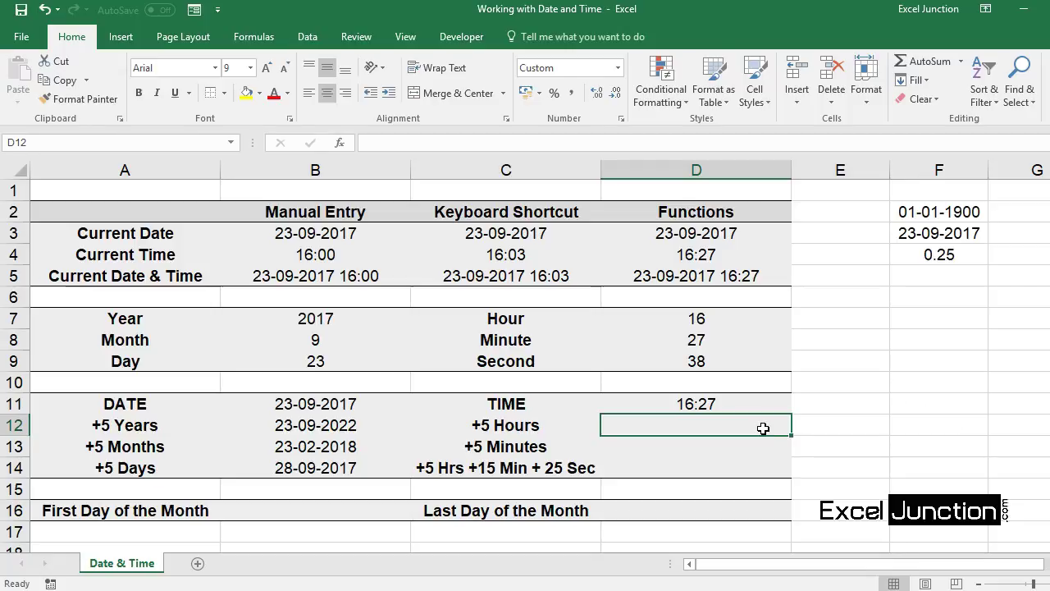
pyautogui.write('=TIME')
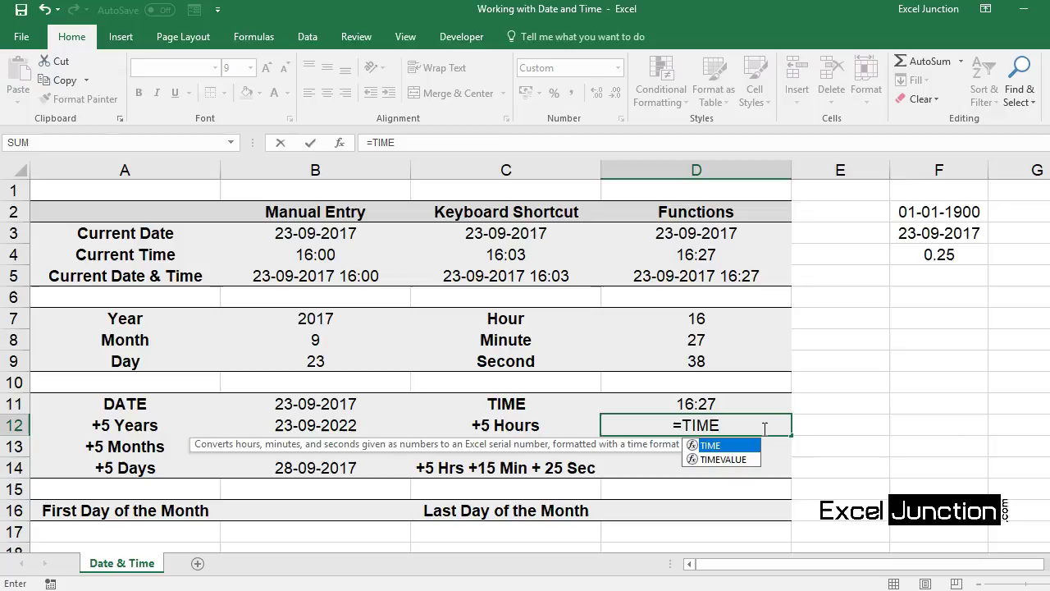
pyautogui.write('(')
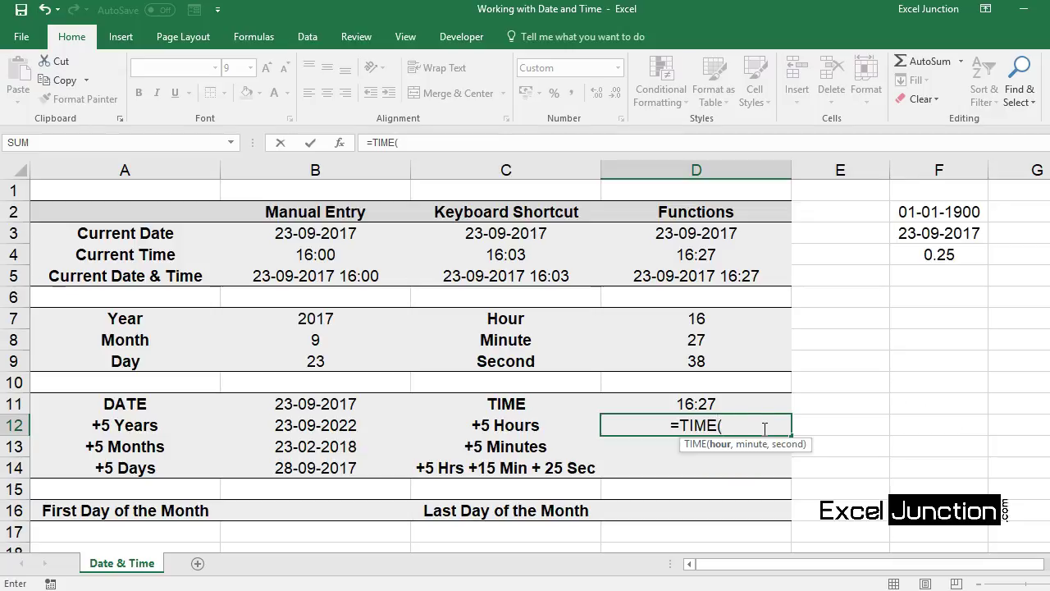
pyautogui.click(731, 320)
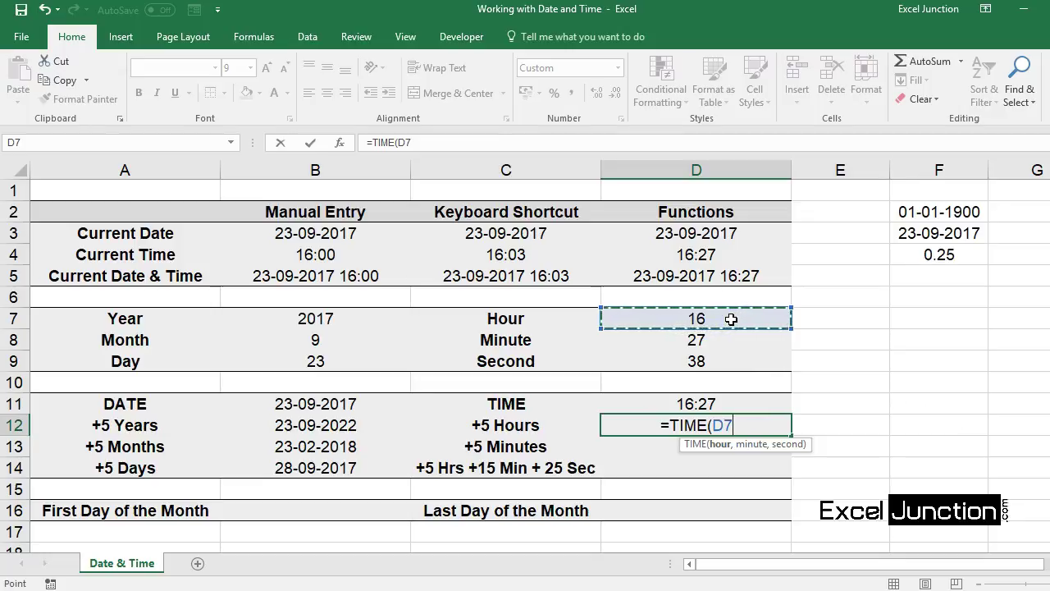
pyautogui.write('+')
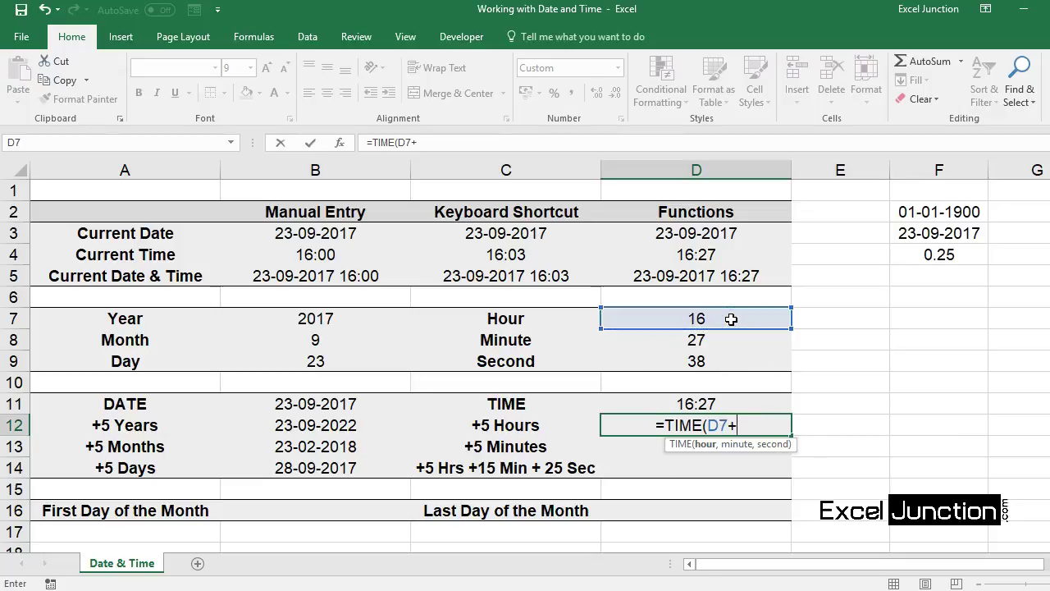
pyautogui.write('5,')
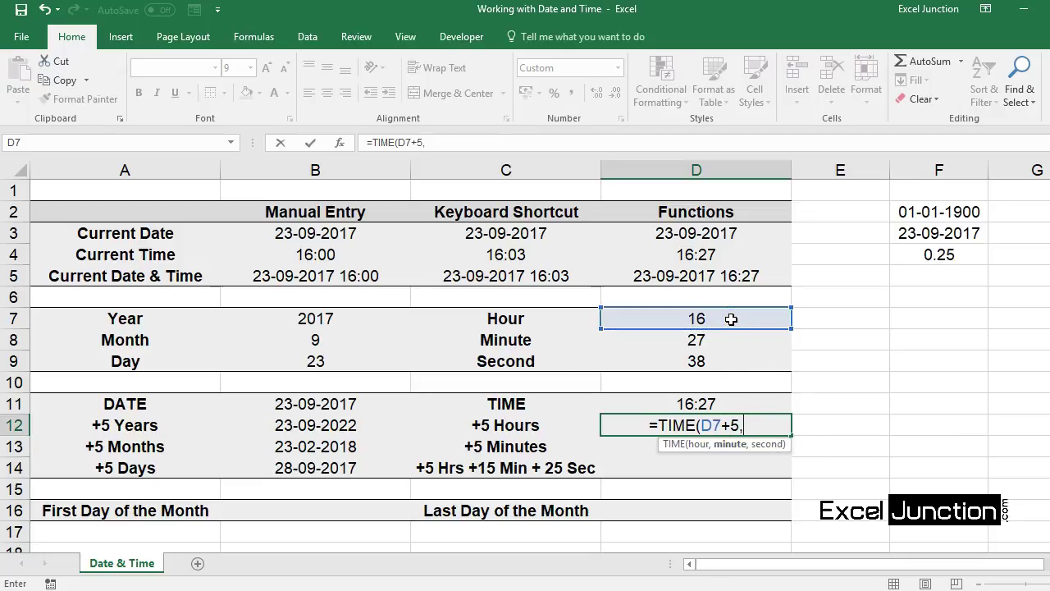
pyautogui.click(733, 337)
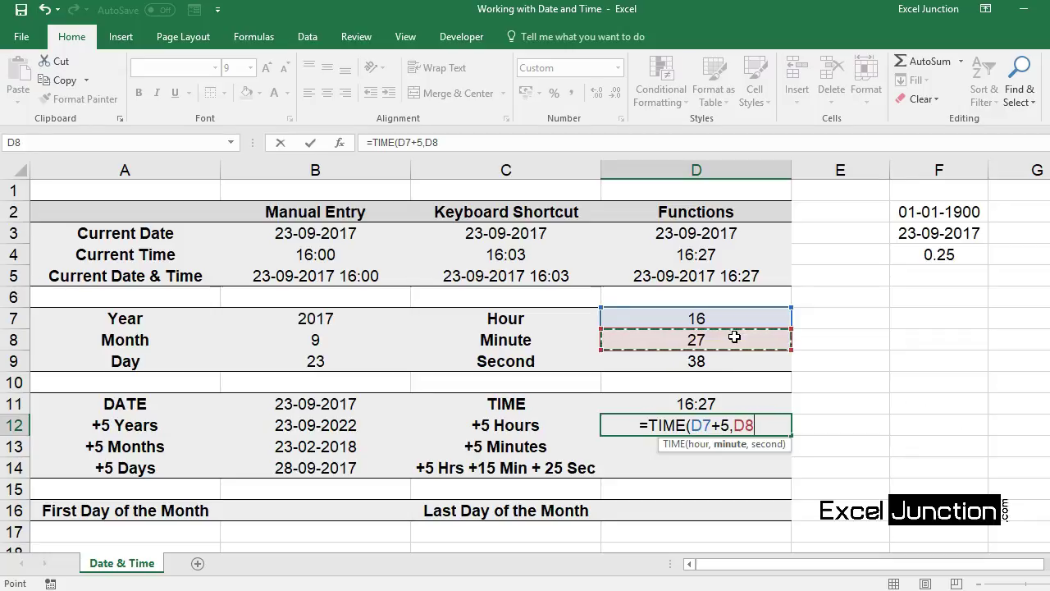
pyautogui.write(',')
pyautogui.click(724, 361)
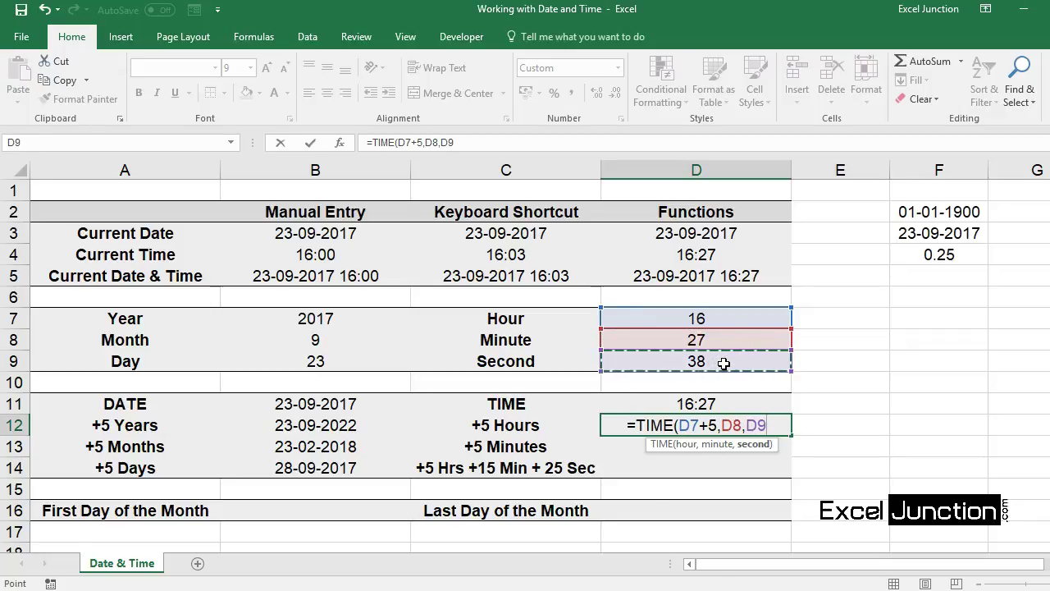
pyautogui.press('Return')
pyautogui.press('Up')
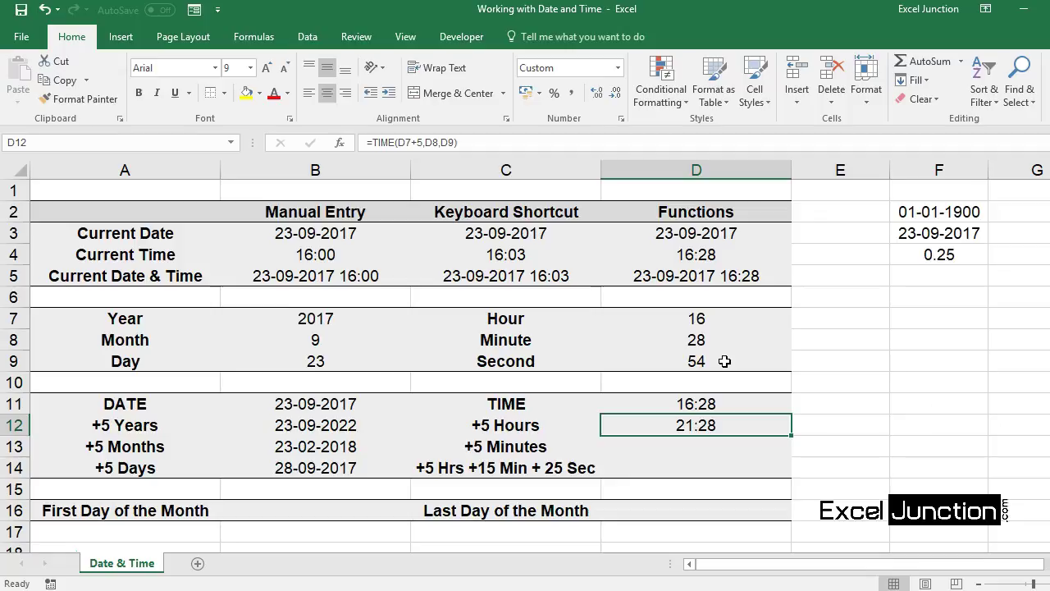
# Enter the formula =TIME(HOUR(D5),MINUTE(D5)+5,SECOND(D5)) in cell D13 to add 5 minutes to the function-based current time.
pyautogui.press('Down')
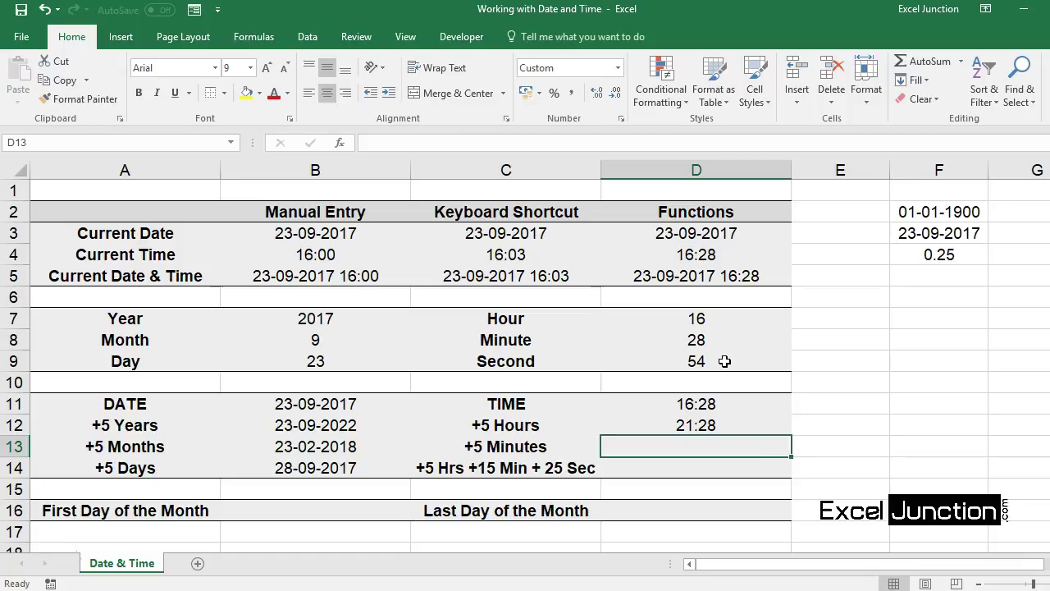
pyautogui.write('=TIME(')
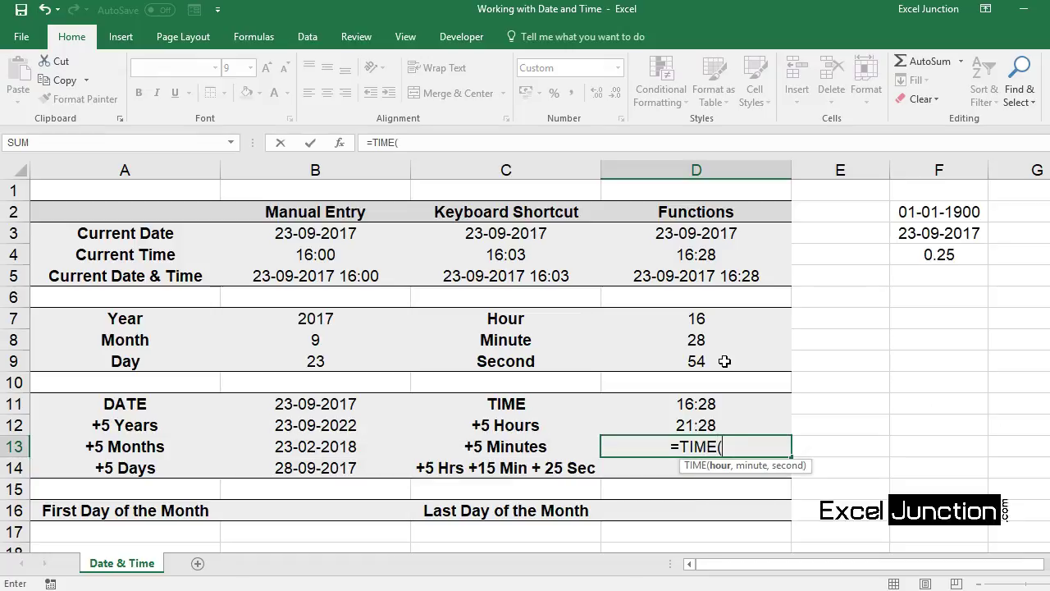
pyautogui.write('HOU')
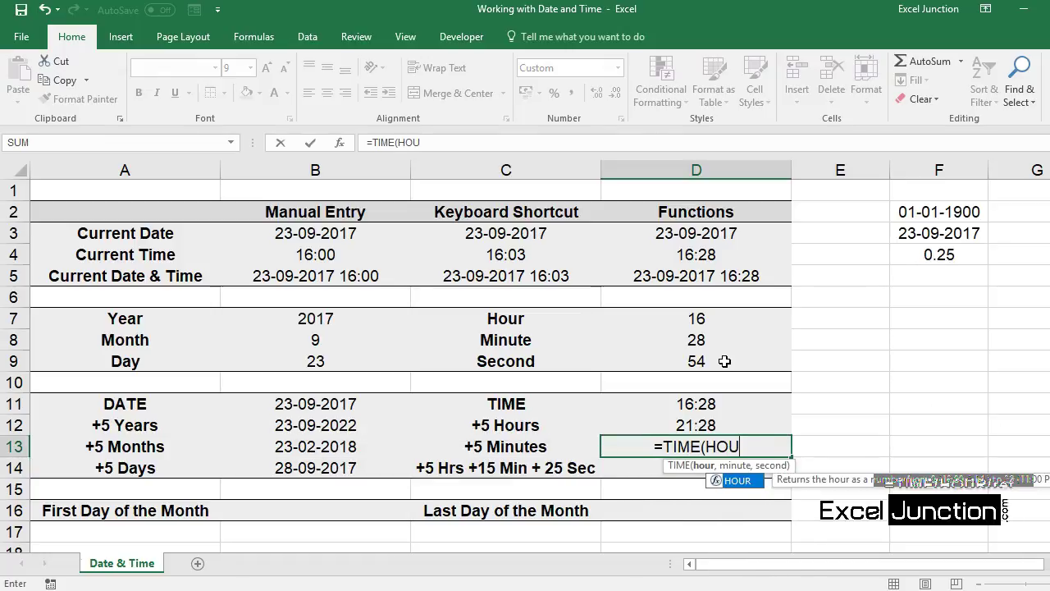
pyautogui.write('R(')
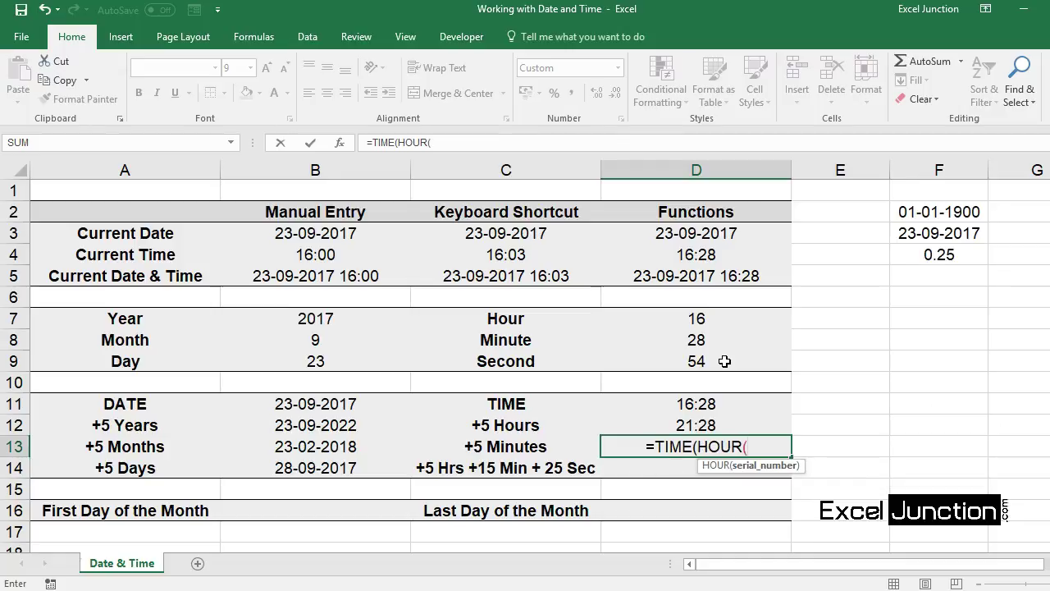
pyautogui.click(721, 277)
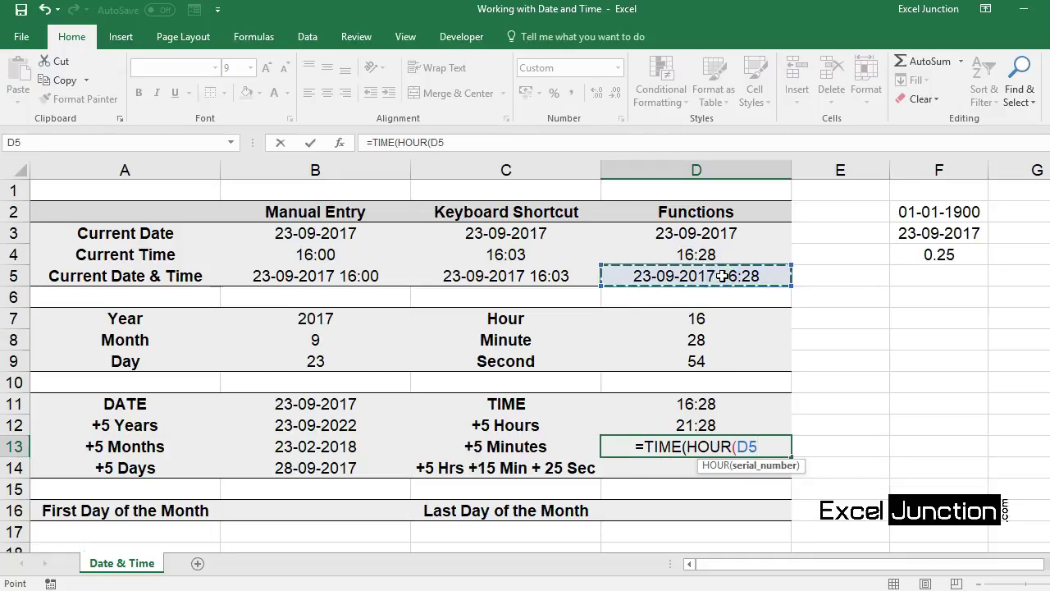
pyautogui.write('),M')
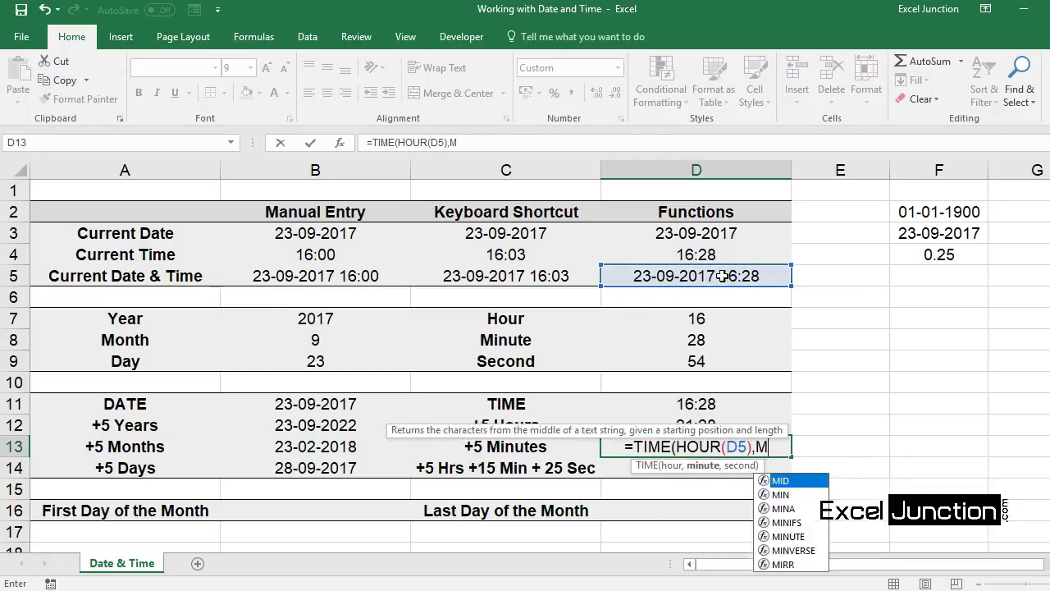
pyautogui.write('INUTE(')
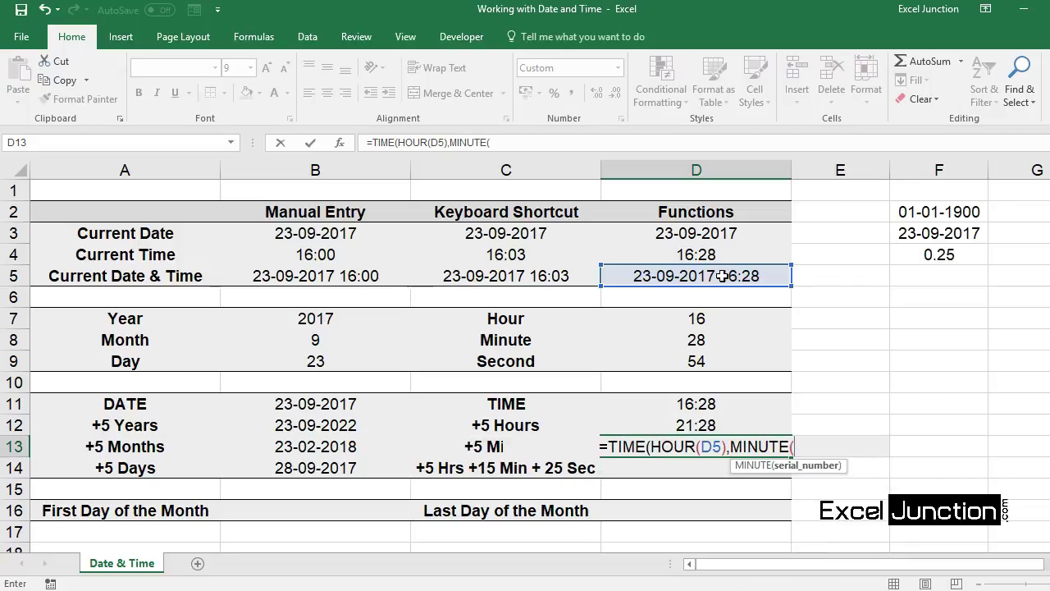
pyautogui.click(721, 277)
pyautogui.write(')+')
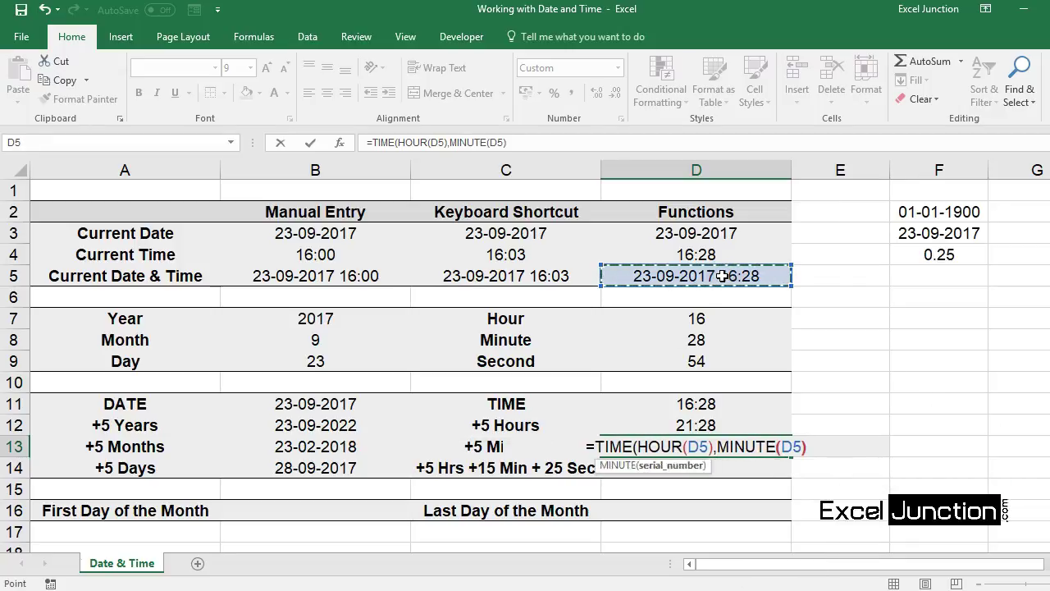
pyautogui.write('5')
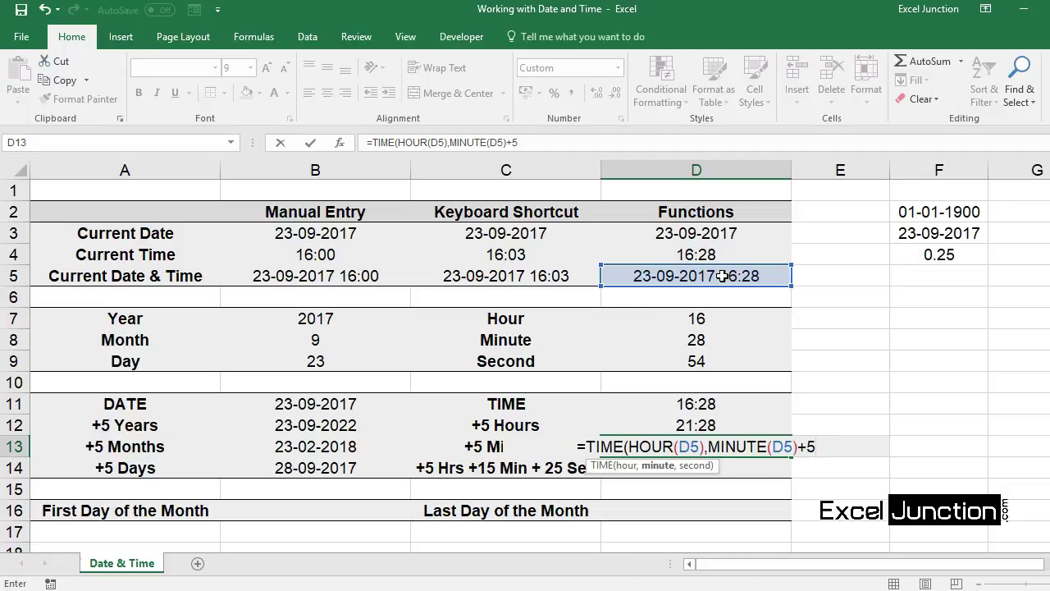
pyautogui.write(',')
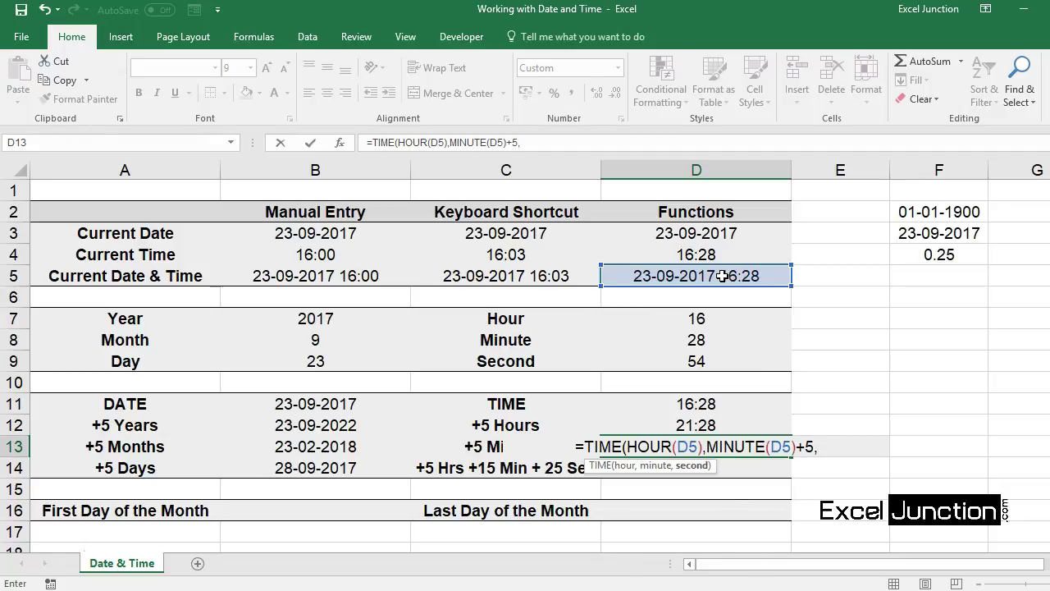
pyautogui.write('SE')
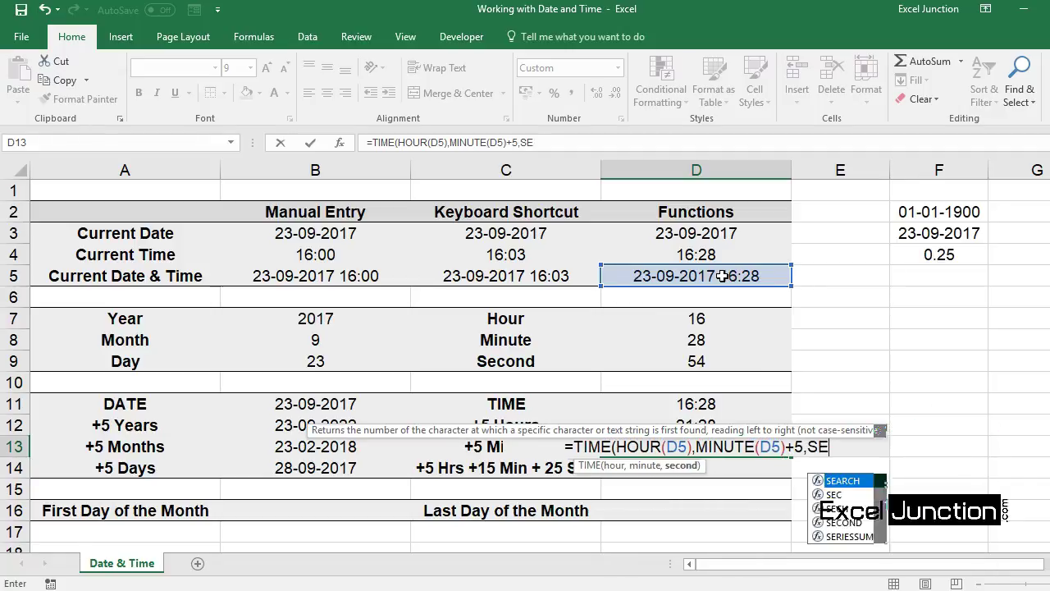
pyautogui.write('COND(')
pyautogui.click(725, 276)
pyautogui.write('))')
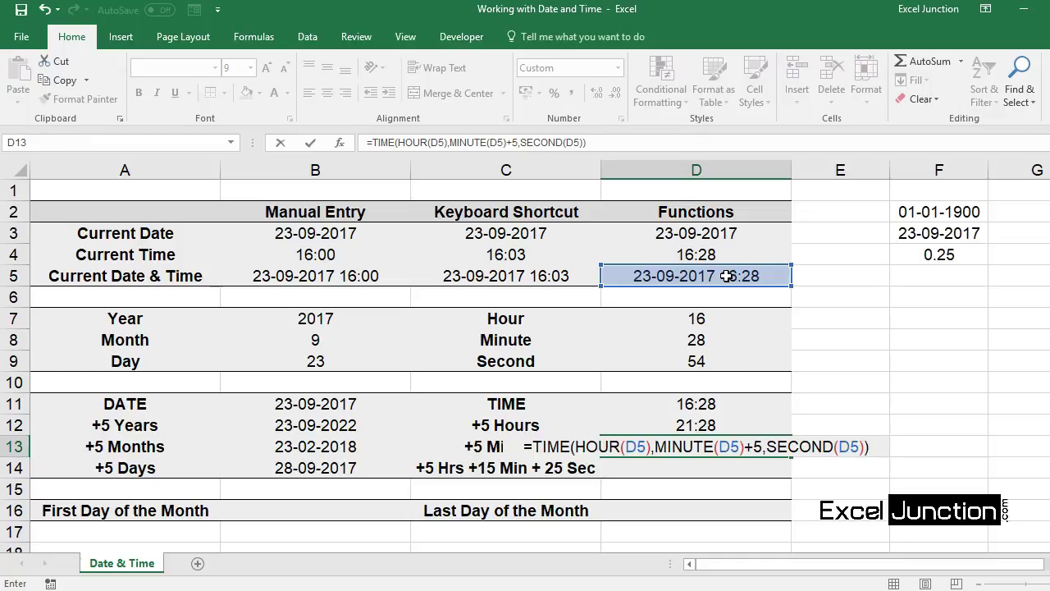
pyautogui.press('Return')
pyautogui.press('Up')
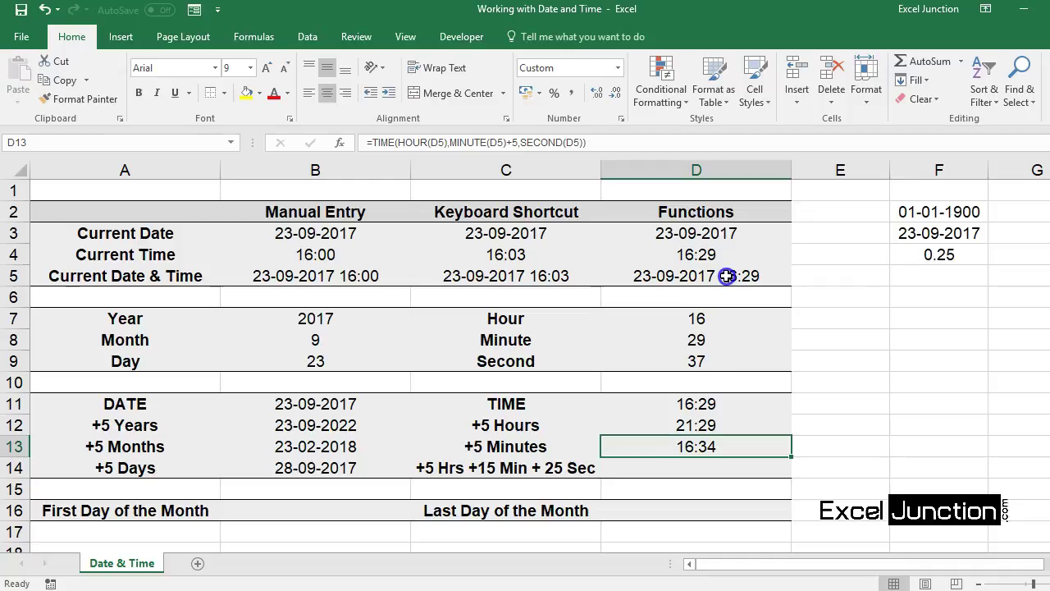
# Enter the formula =TIME(HOUR(D5)+5,MINUTE(D5)+15,SECOND(D5)+25) in cell D14 to add 5 hours, 15 minutes and 25 seconds to the current time.
pyautogui.press('Down')
pyautogui.press('Left')
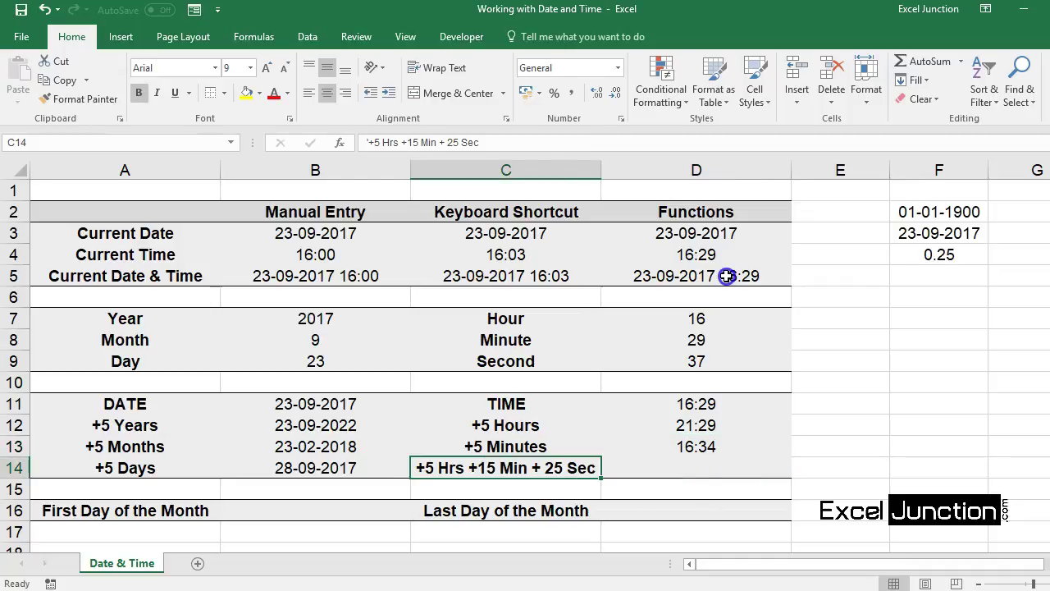
pyautogui.press('Right')
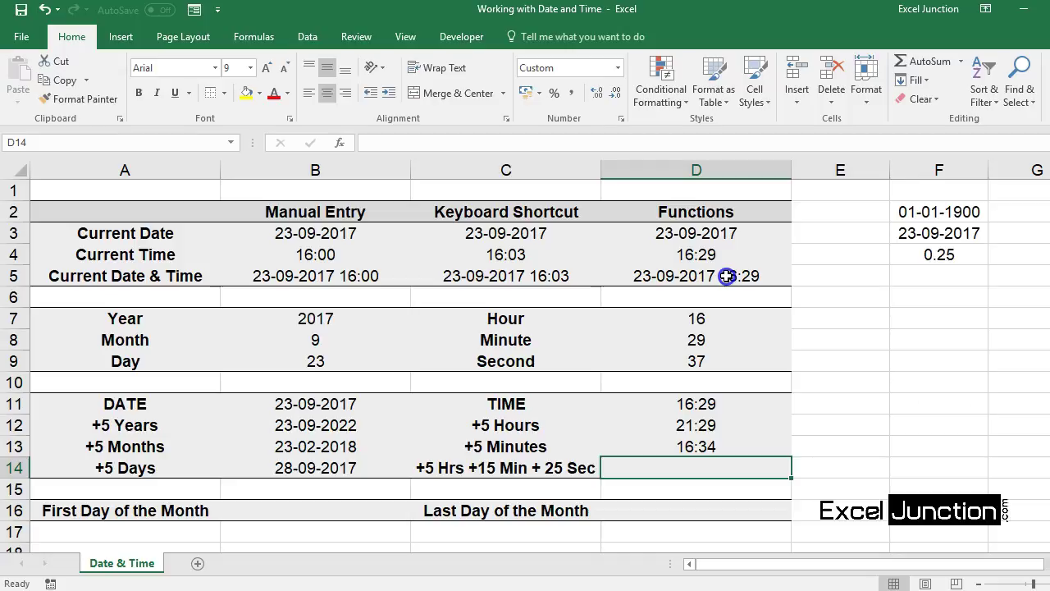
pyautogui.write('=')
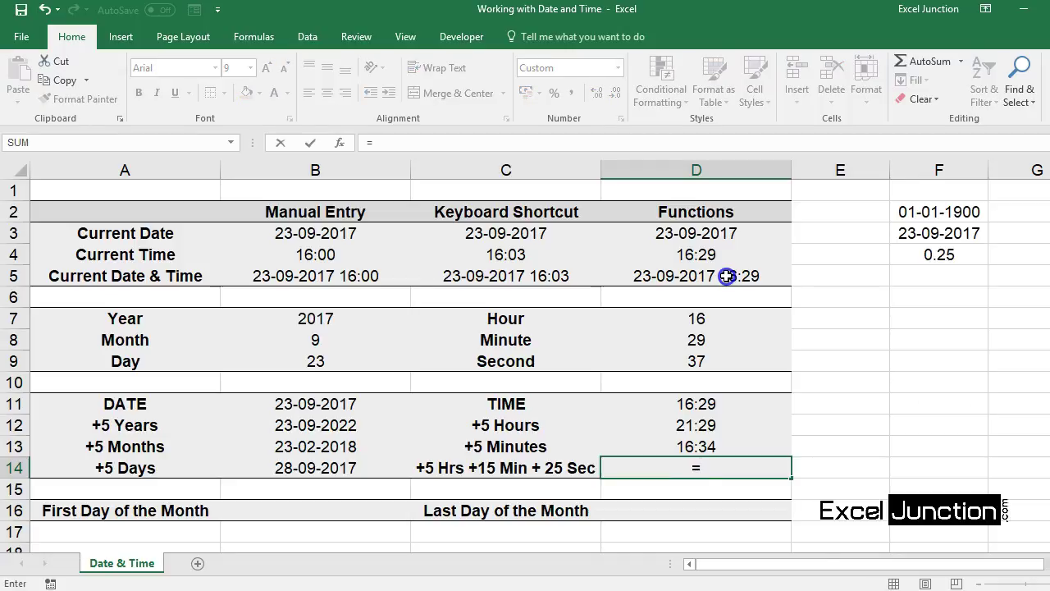
pyautogui.write('TIME(')
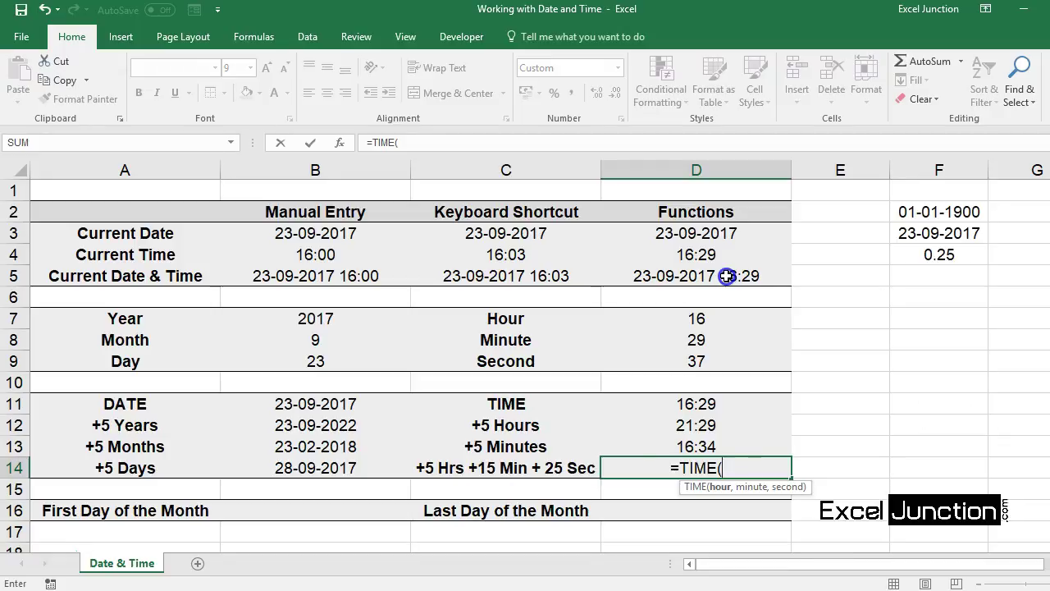
pyautogui.write('HOUR(')
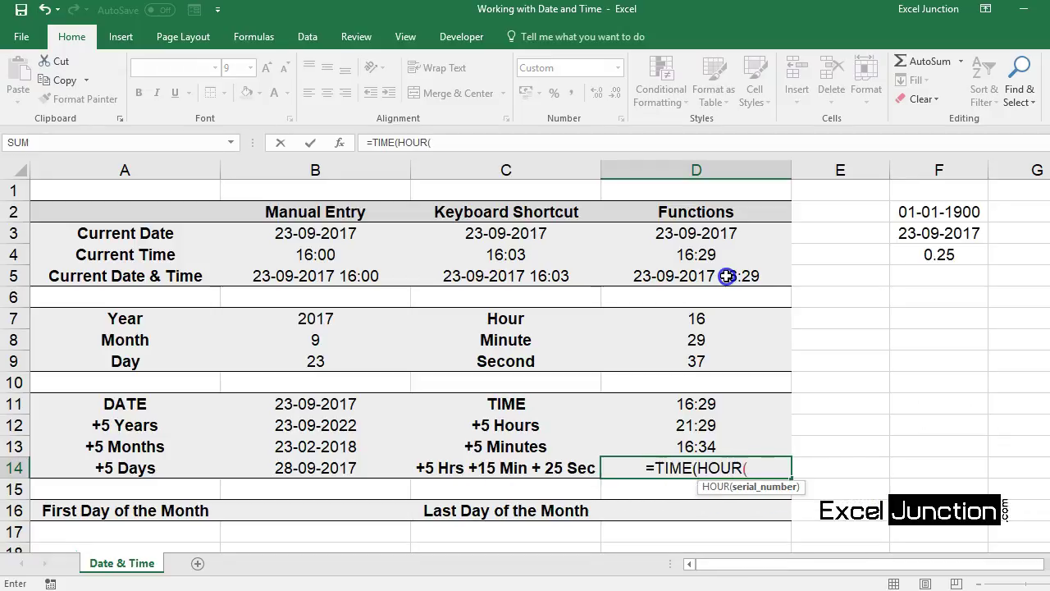
pyautogui.click(727, 277)
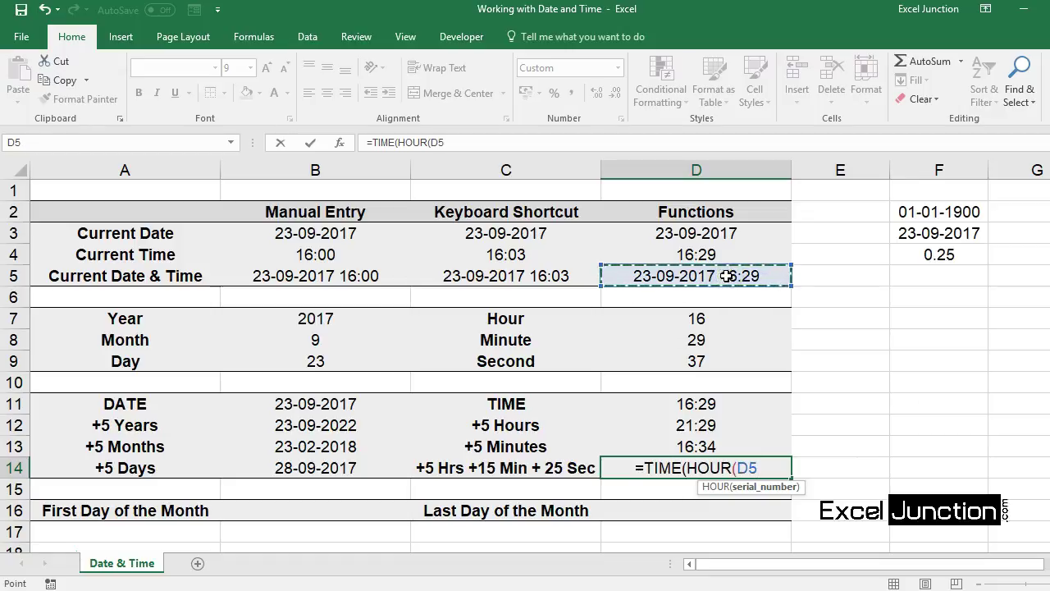
pyautogui.write(')+')
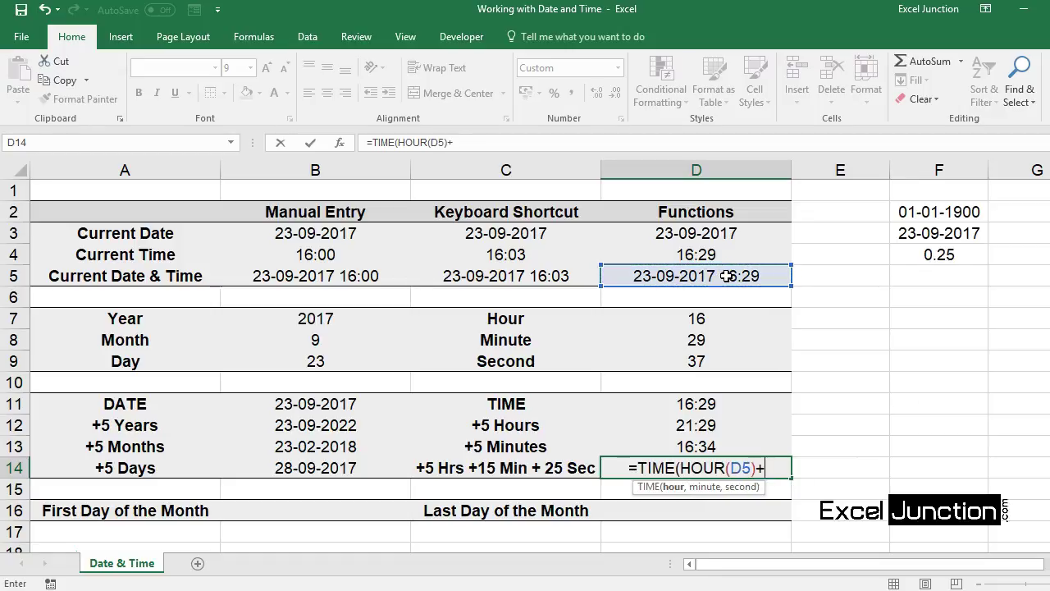
pyautogui.write('5,M')
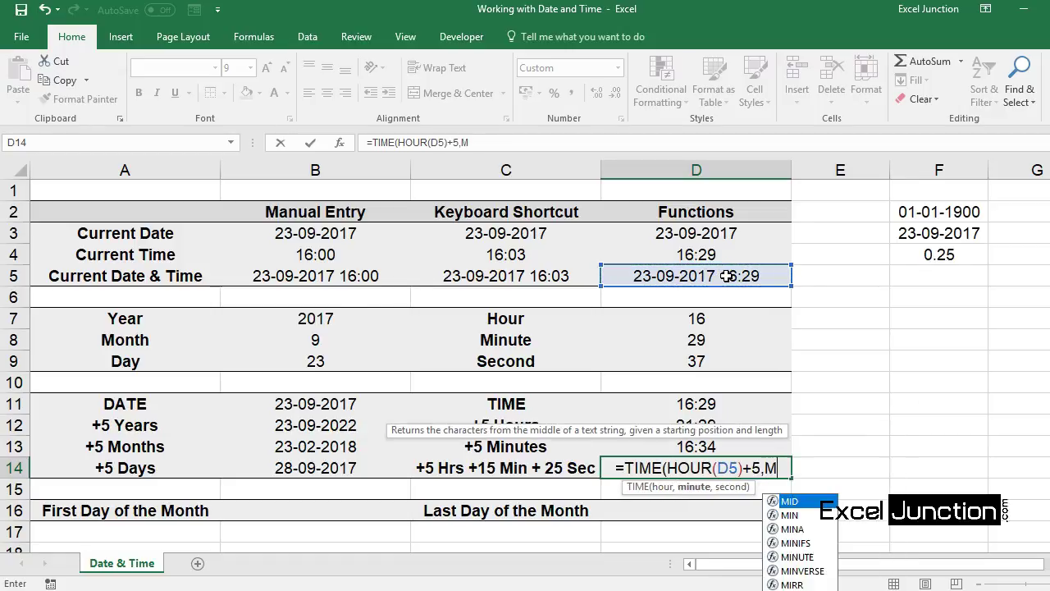
pyautogui.write('INUTE(')
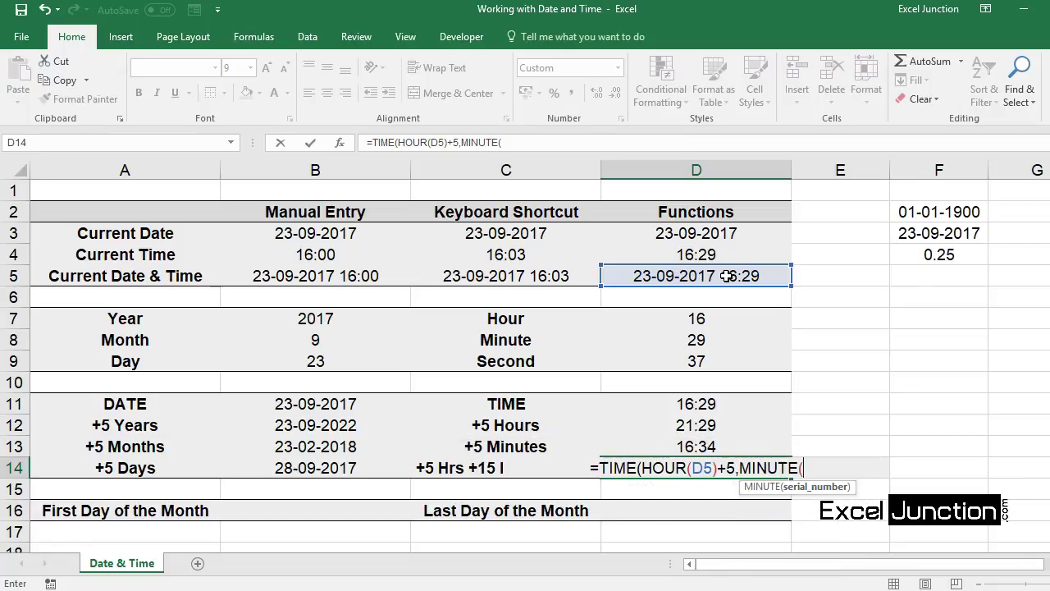
pyautogui.click(727, 275)
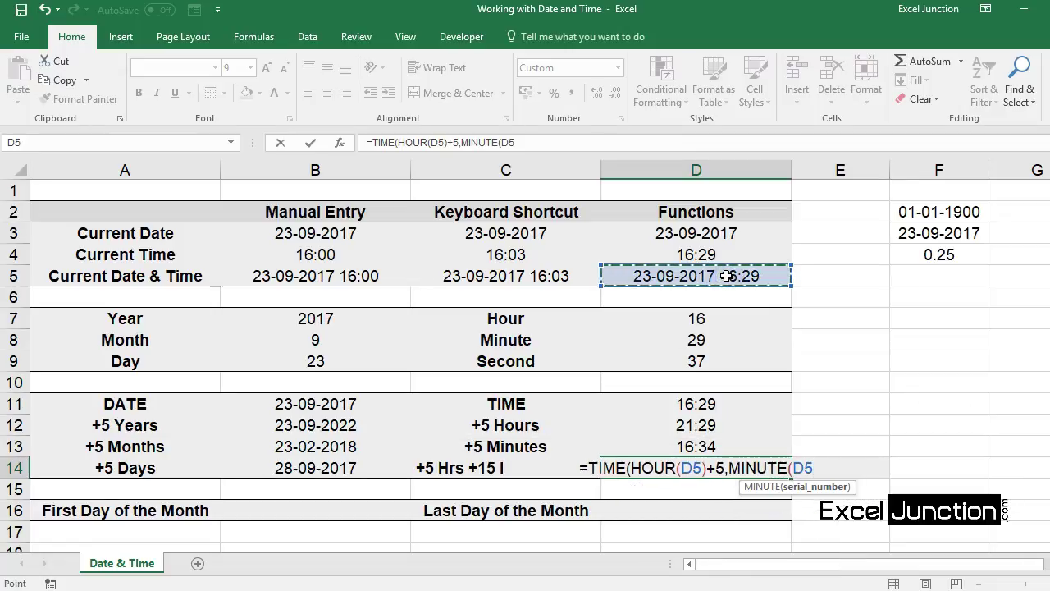
pyautogui.write(')+')
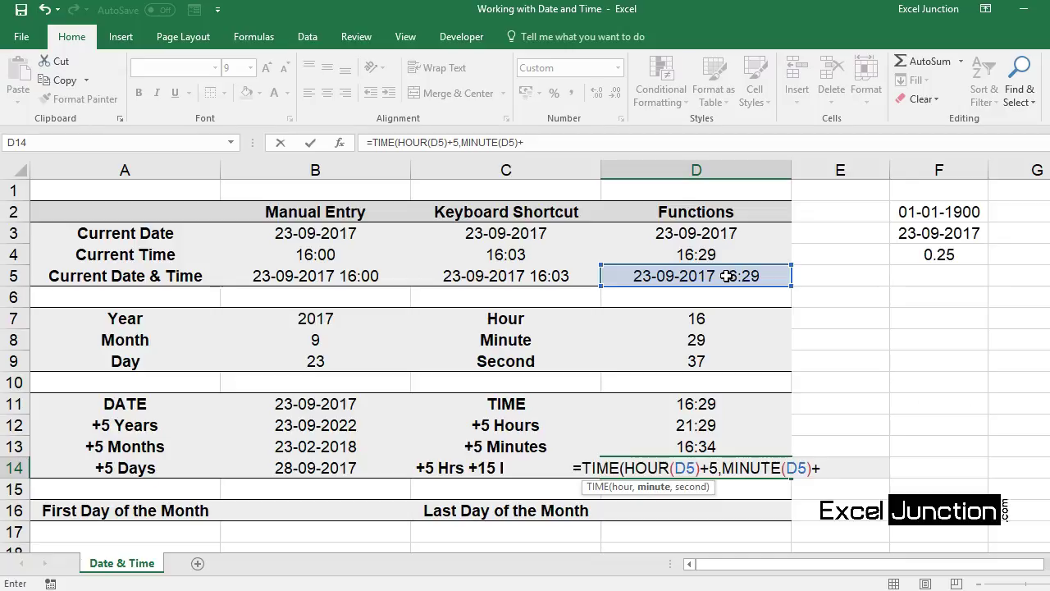
pyautogui.write('15')
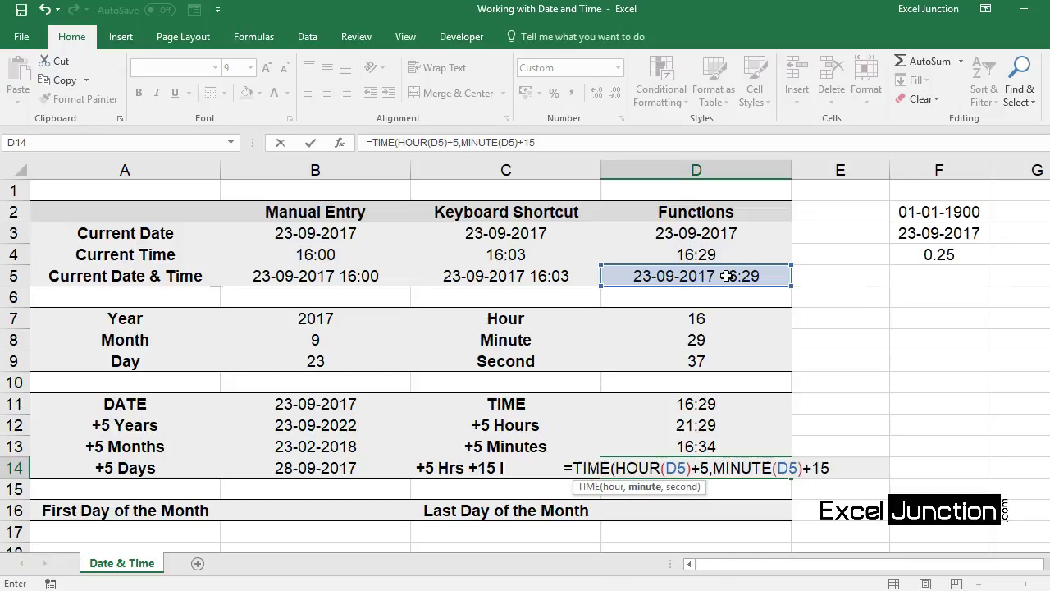
pyautogui.write(',SECOND(')
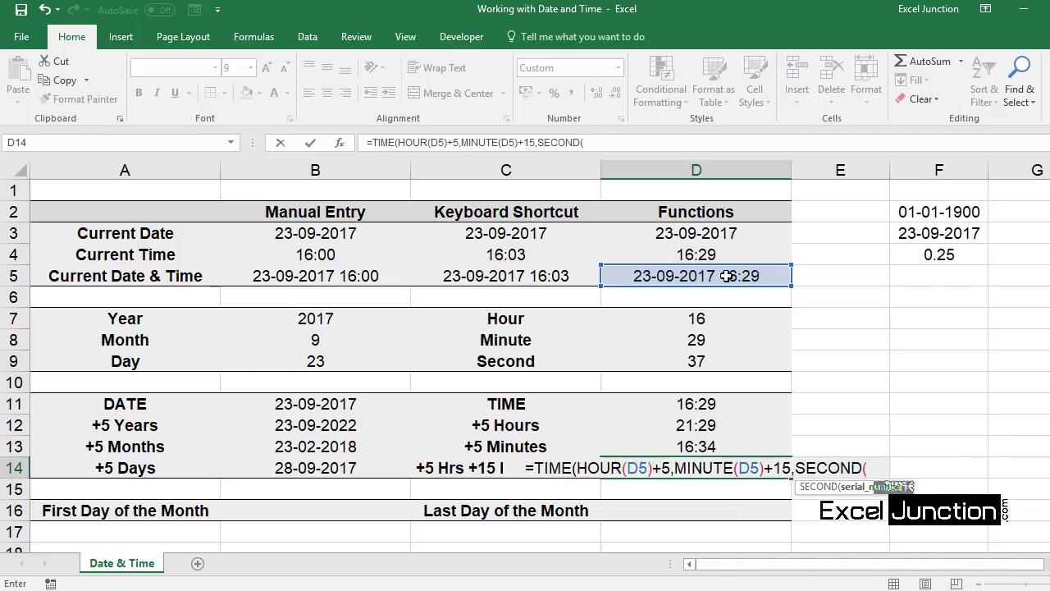
pyautogui.click(728, 276)
pyautogui.write(')')
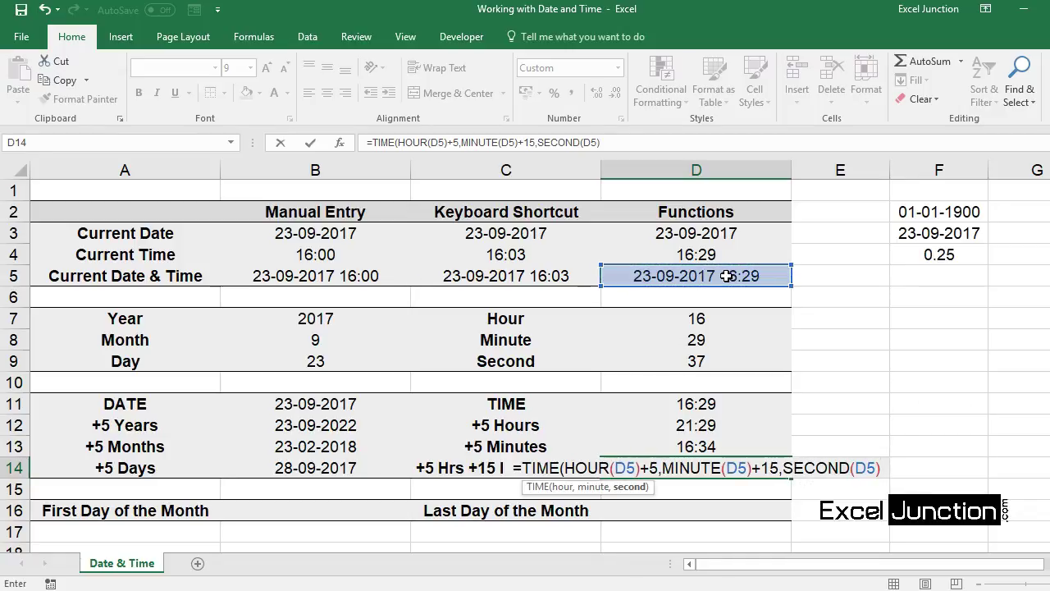
pyautogui.write('+25')
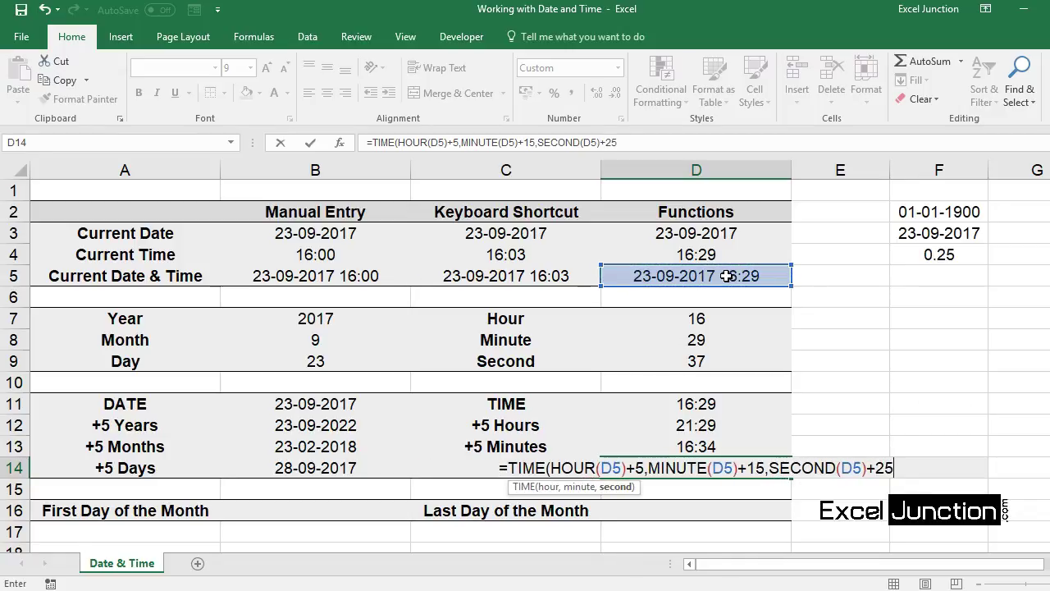
pyautogui.write(')')
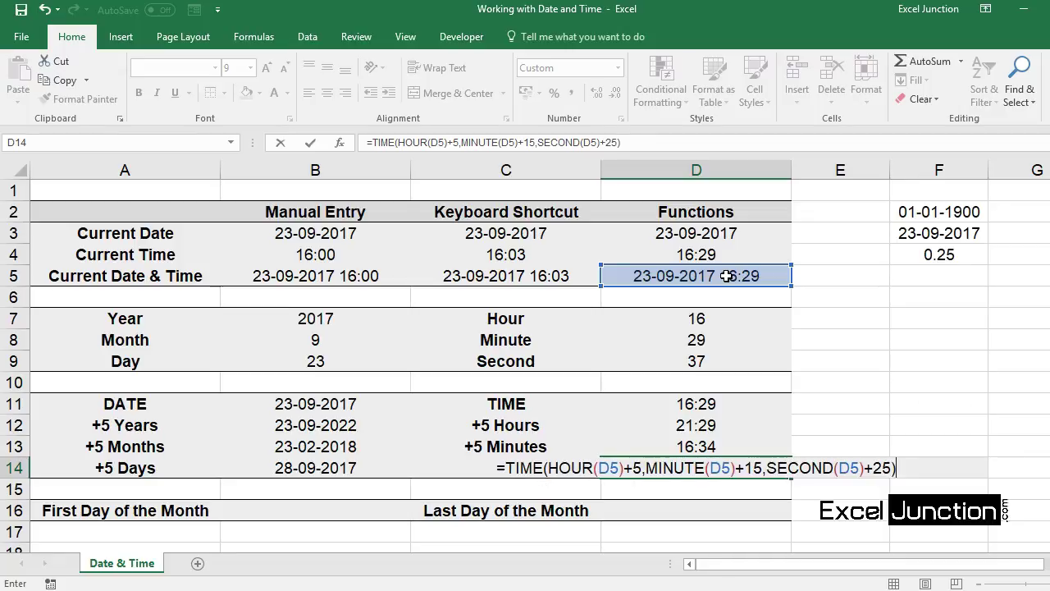
pyautogui.hotkey('ctrl', 'Return')
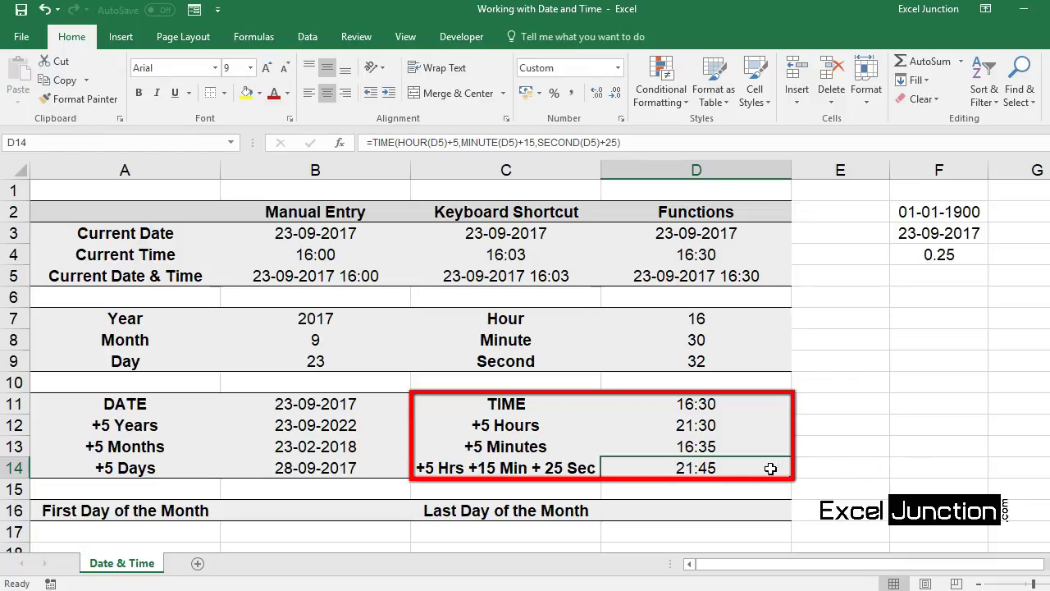
# Enter the formula =DATE(YEAR(TODAY()),MONTH(TODAY()),1) in cell B16 to return the first day of the current month.
pyautogui.click(399, 509)
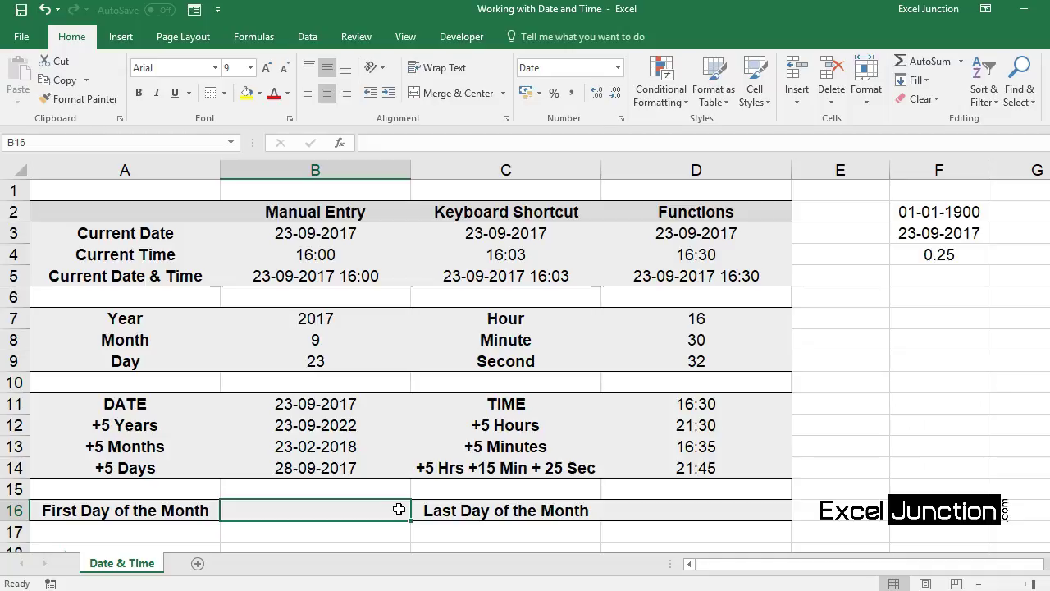
pyautogui.write('=')
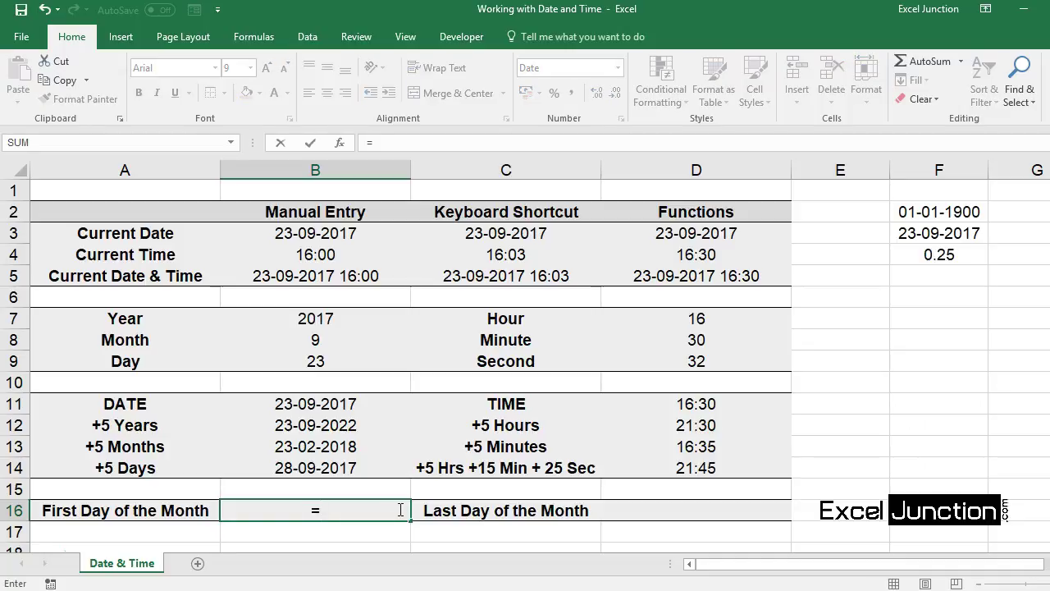
pyautogui.write('DATE')
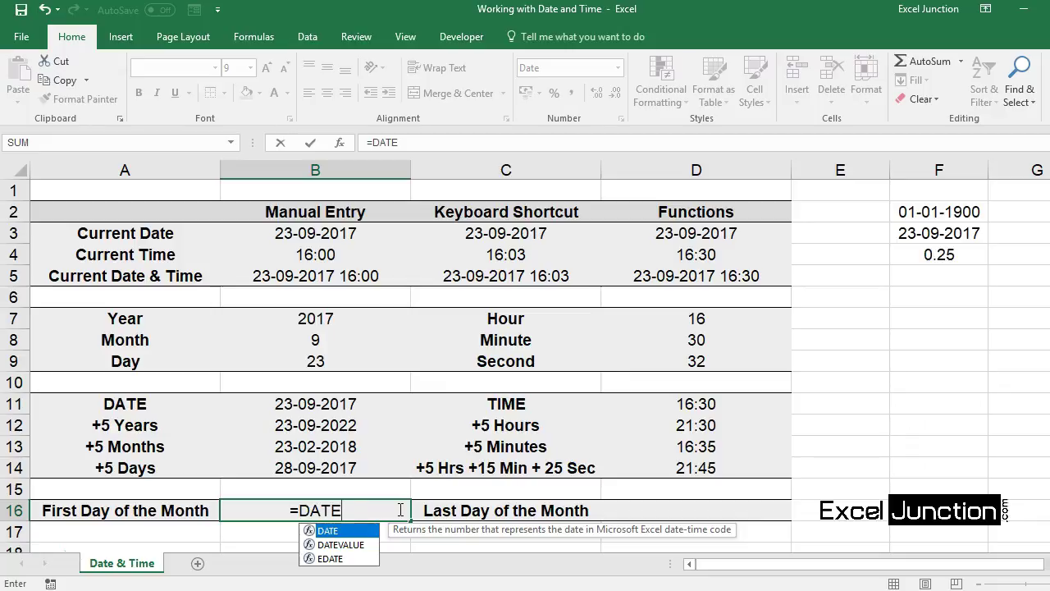
pyautogui.write('(YEA')
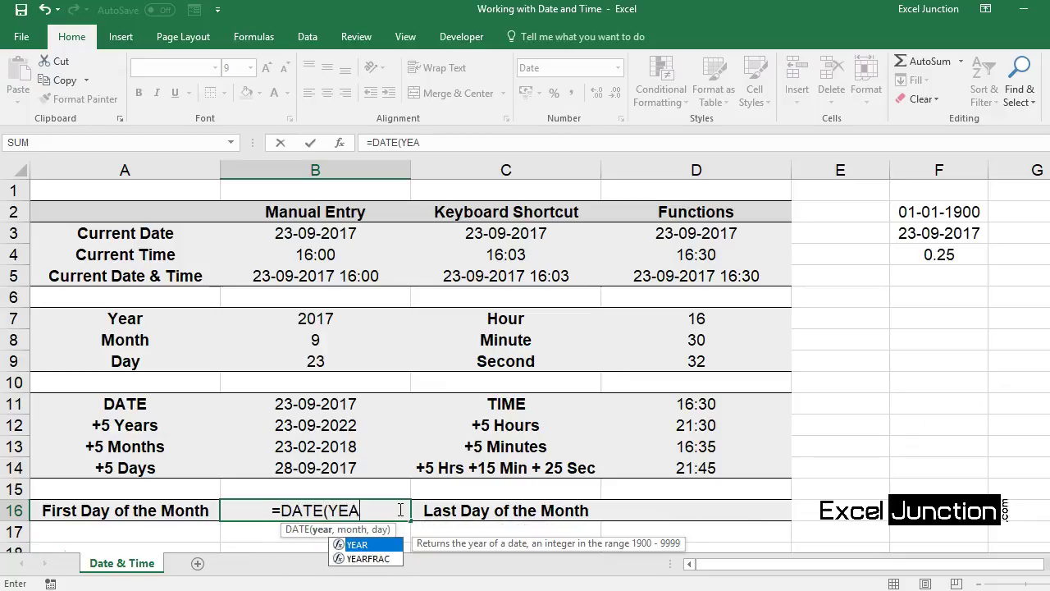
pyautogui.write('R(')
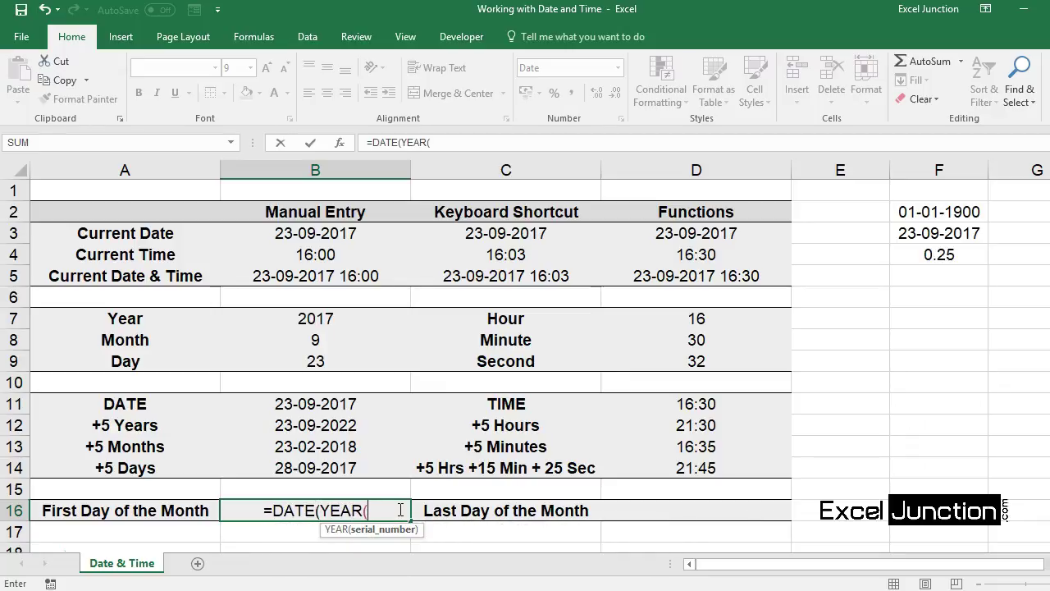
pyautogui.write('TO')
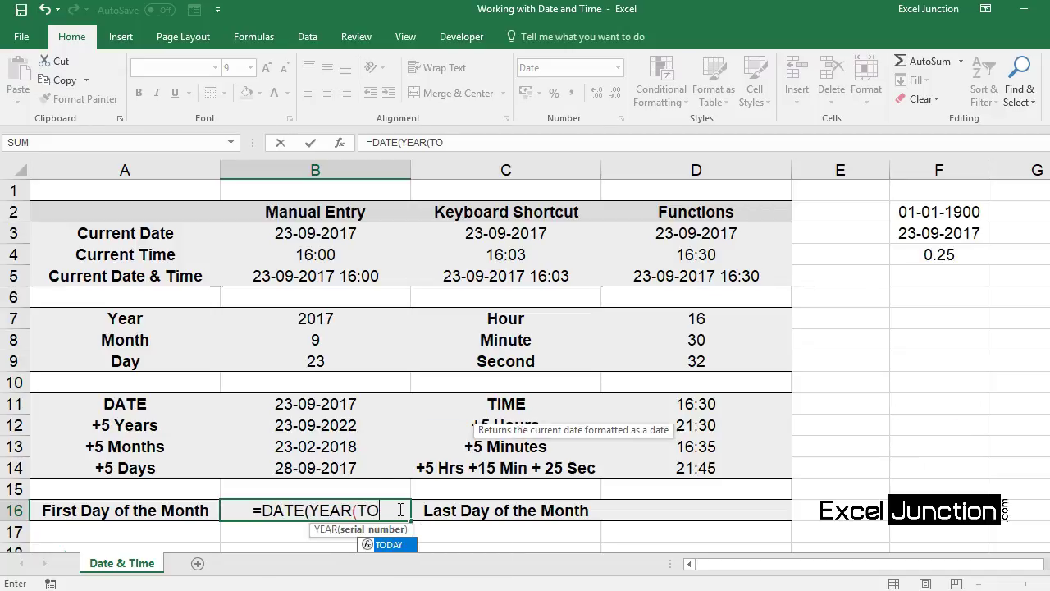
pyautogui.write('DAY(')
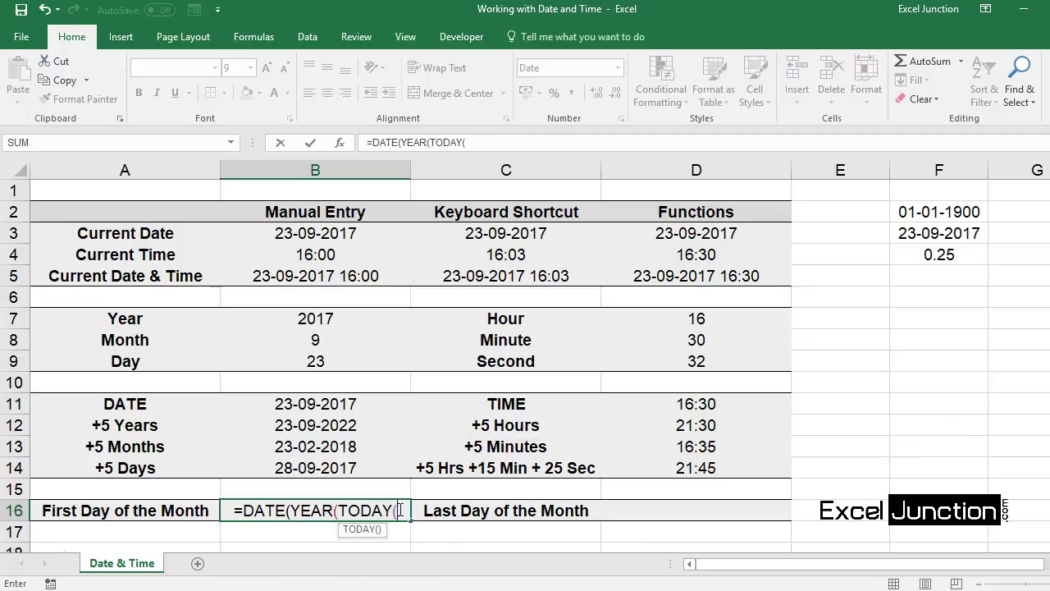
pyautogui.write(')')
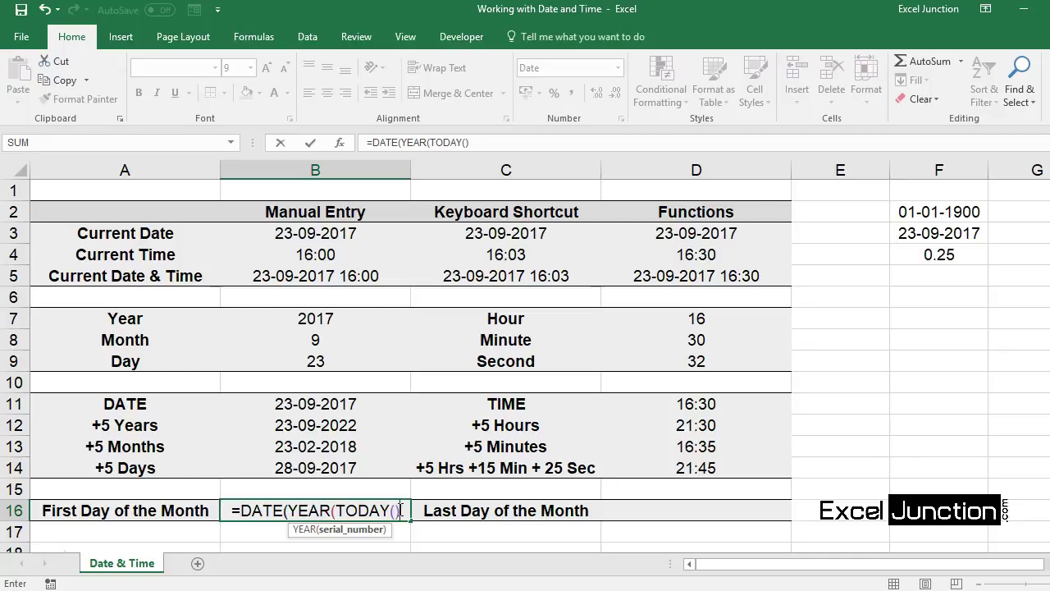
pyautogui.write(')')
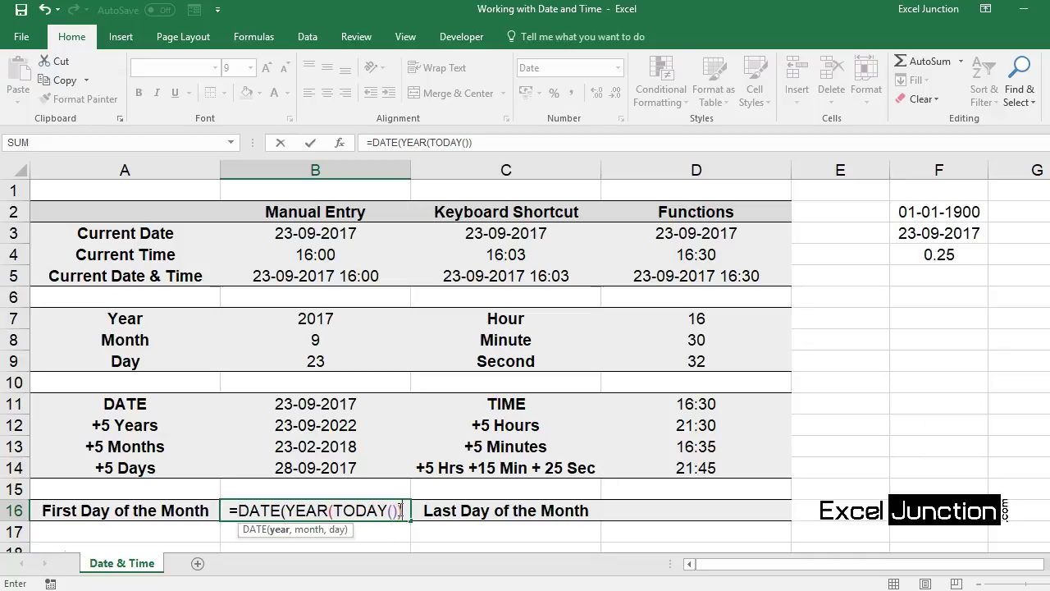
pyautogui.write(',MONTH')
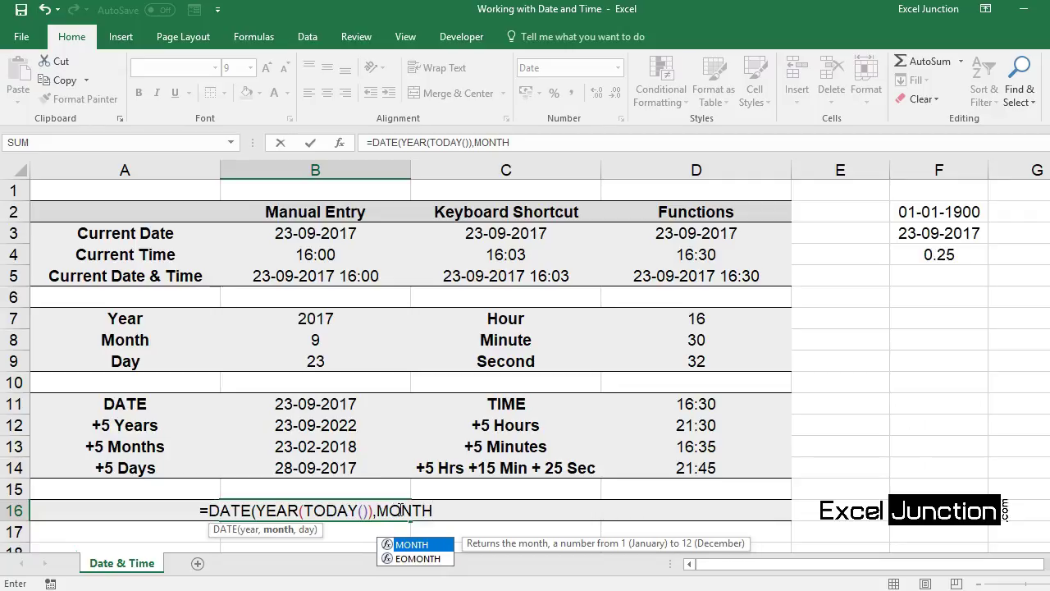
pyautogui.write('(TODAY')
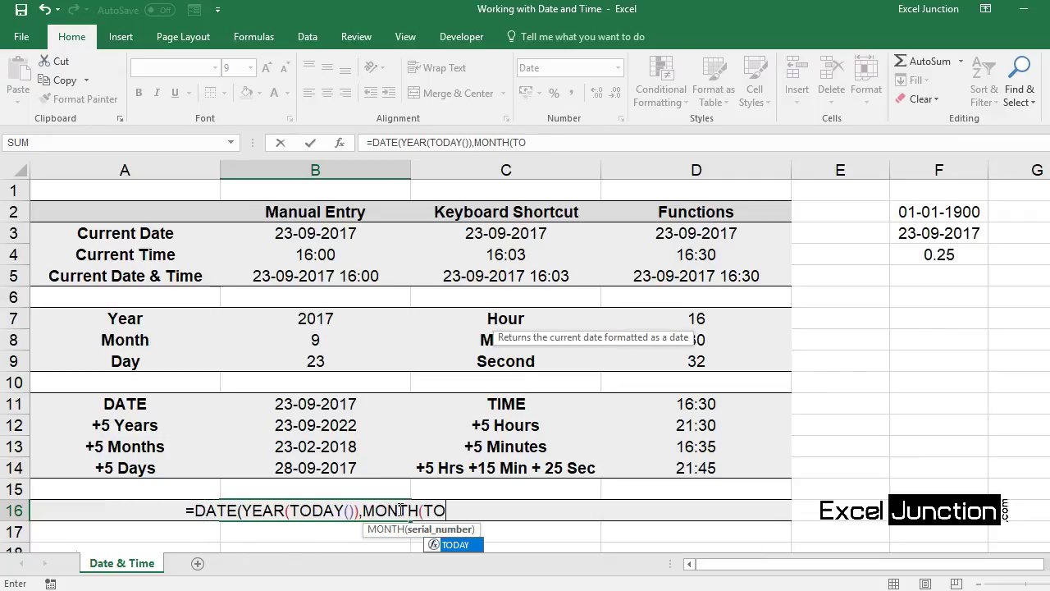
pyautogui.write('()')
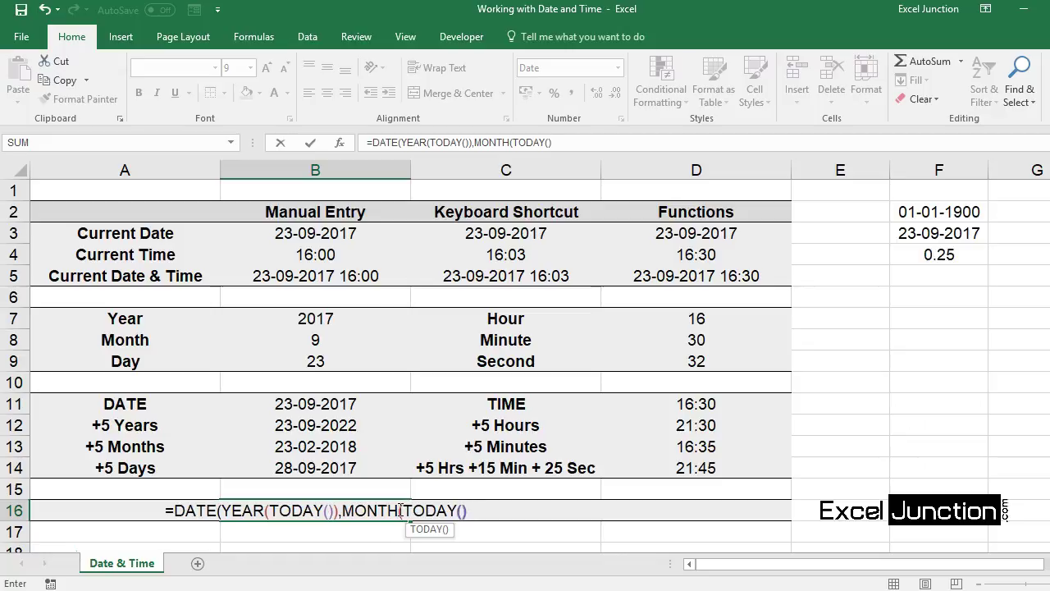
pyautogui.write(')')
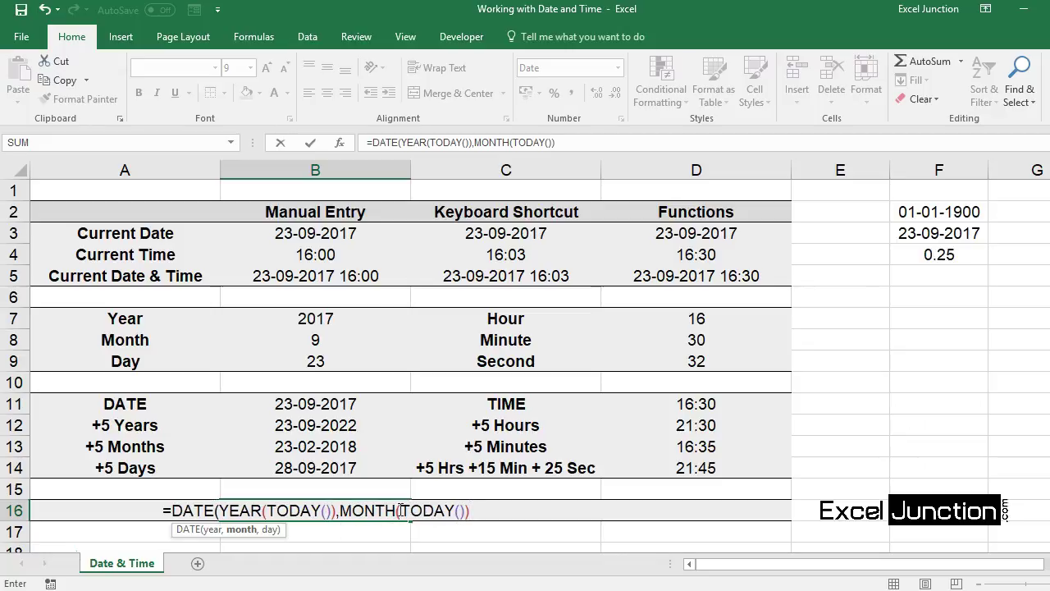
pyautogui.write(',')
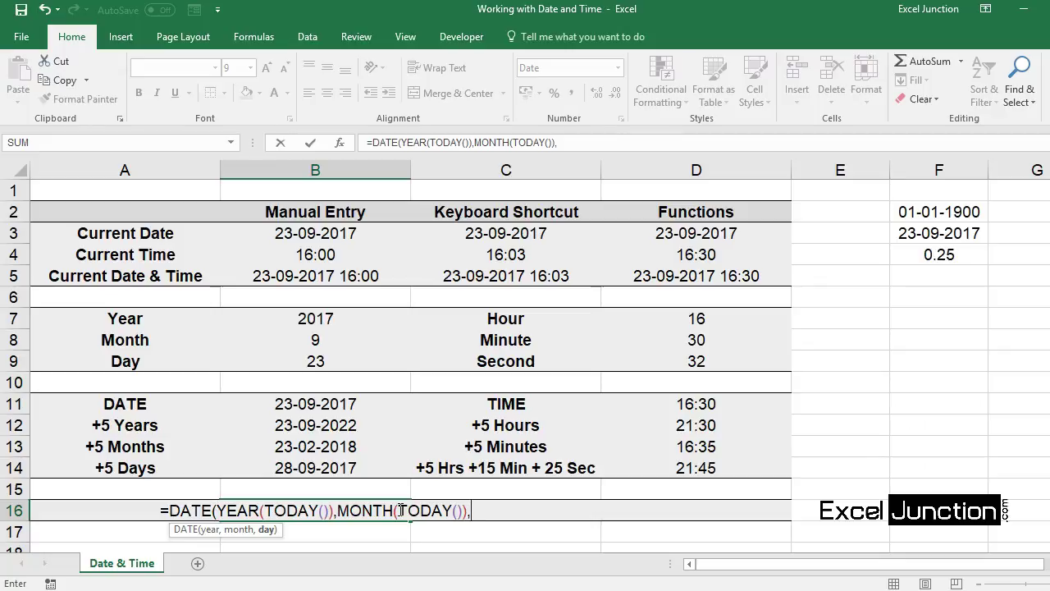
pyautogui.write('1')
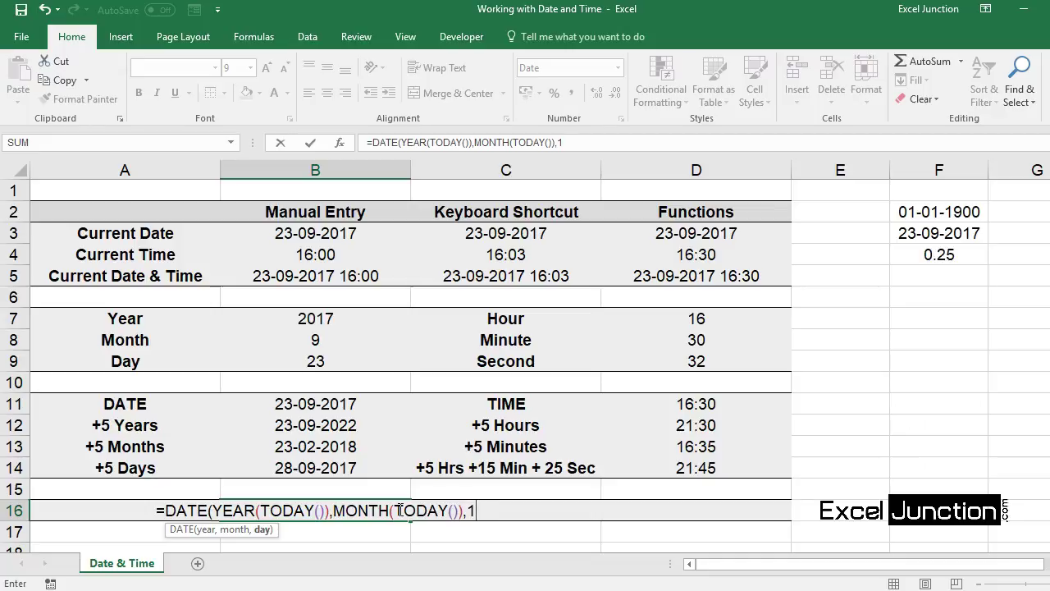
pyautogui.write(')')
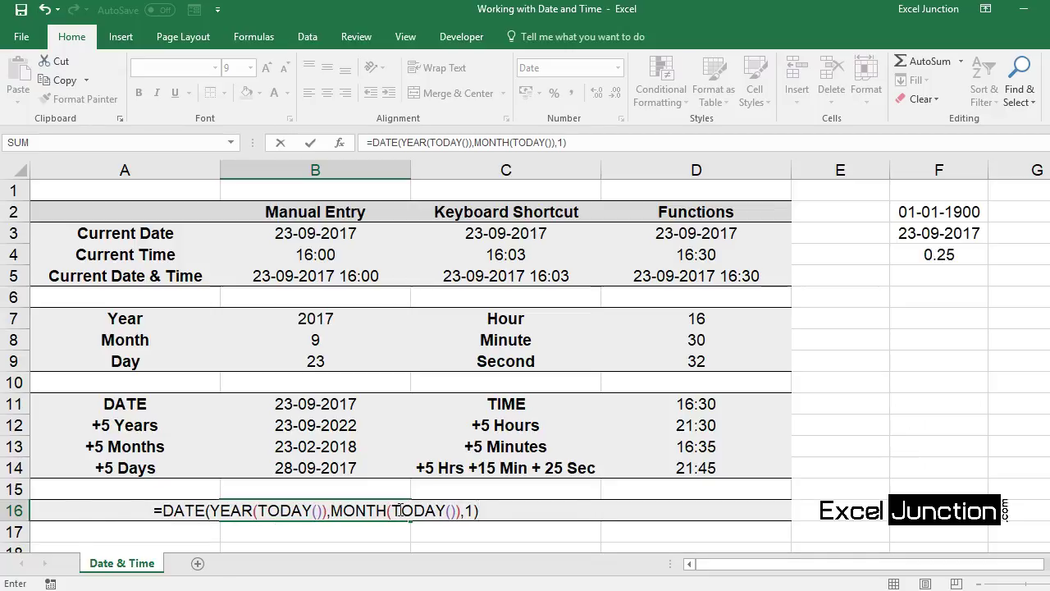
pyautogui.press('Return')
pyautogui.click(399, 510)
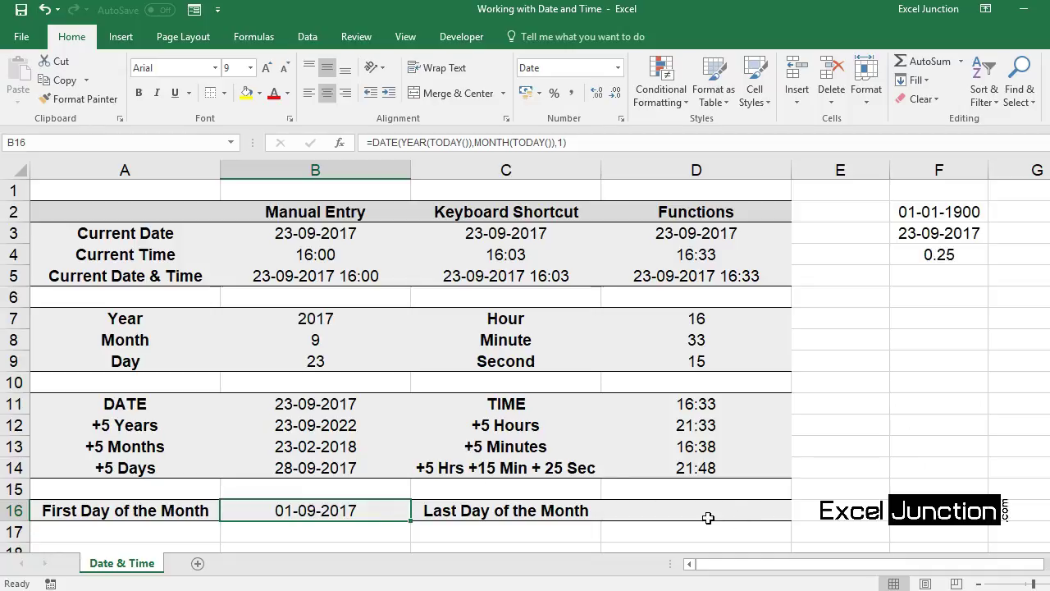
# Enter the formula =DATE(YEAR(TODAY()),MONTH(TODAY())+1,1)-1 in cell D16 to return the last day of the current month.
pyautogui.click(708, 511)
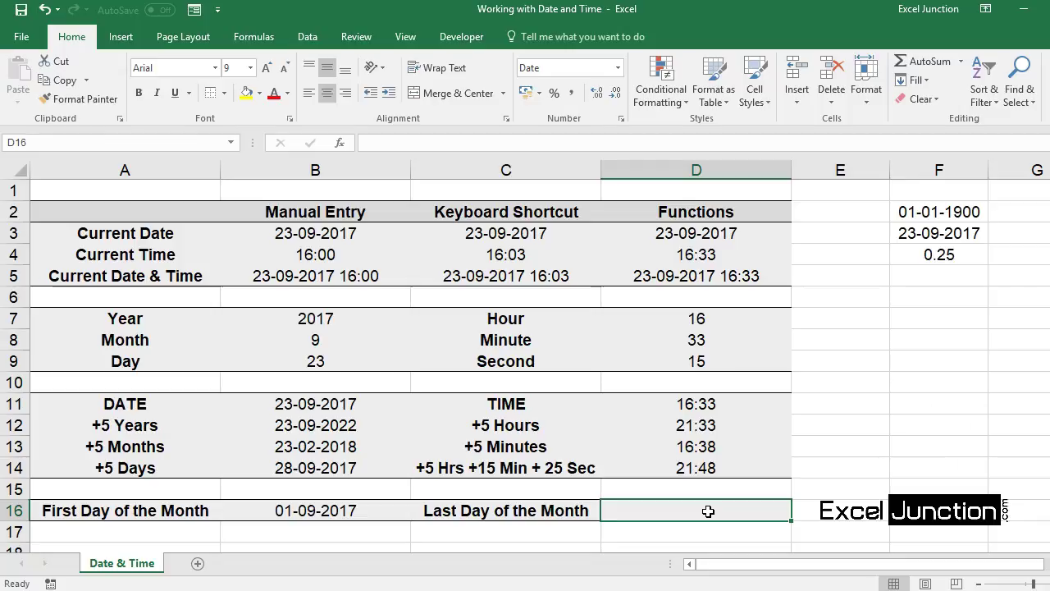
pyautogui.click(346, 512)
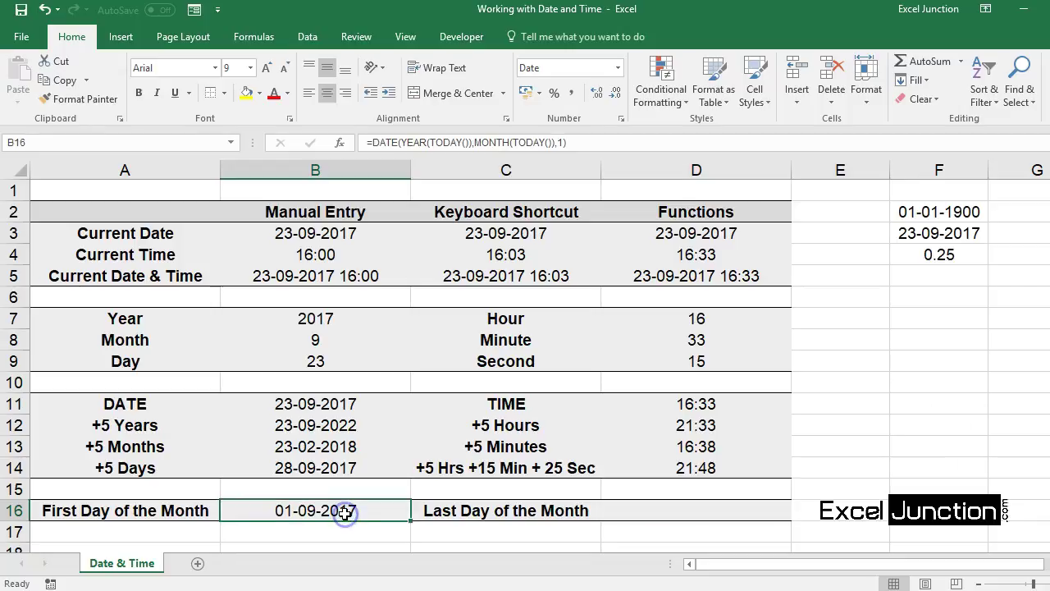
pyautogui.click(706, 510)
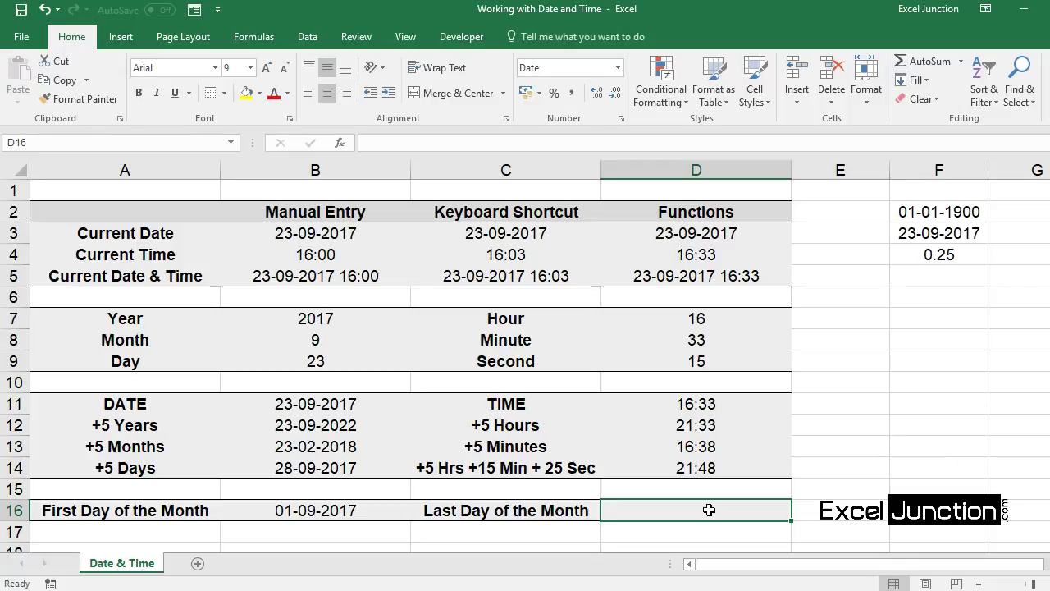
pyautogui.write('=')
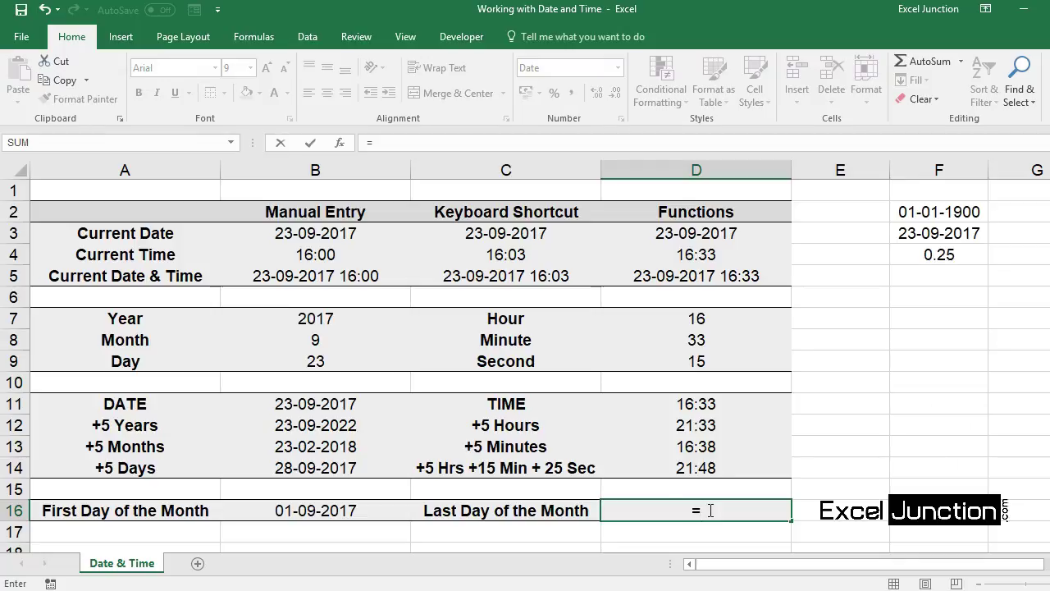
pyautogui.write('DATE(')
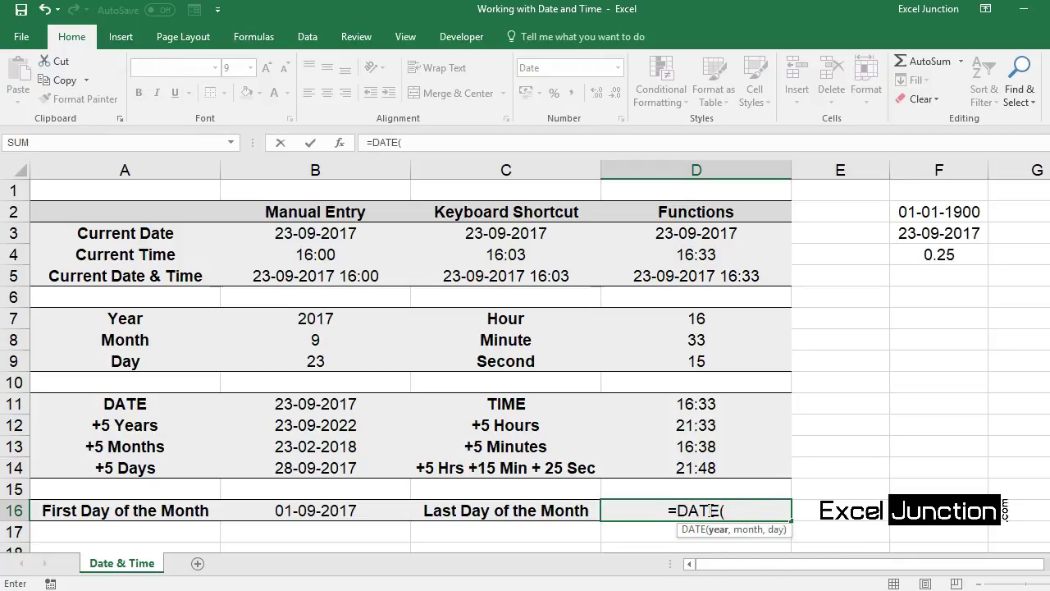
pyautogui.write('YEAR(')
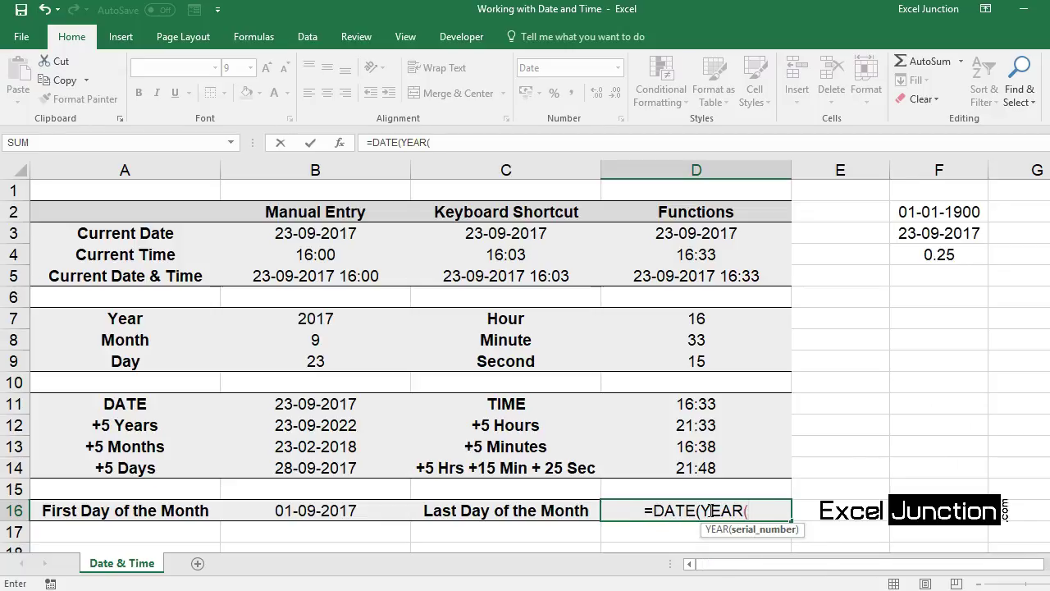
pyautogui.write('TODAY())')
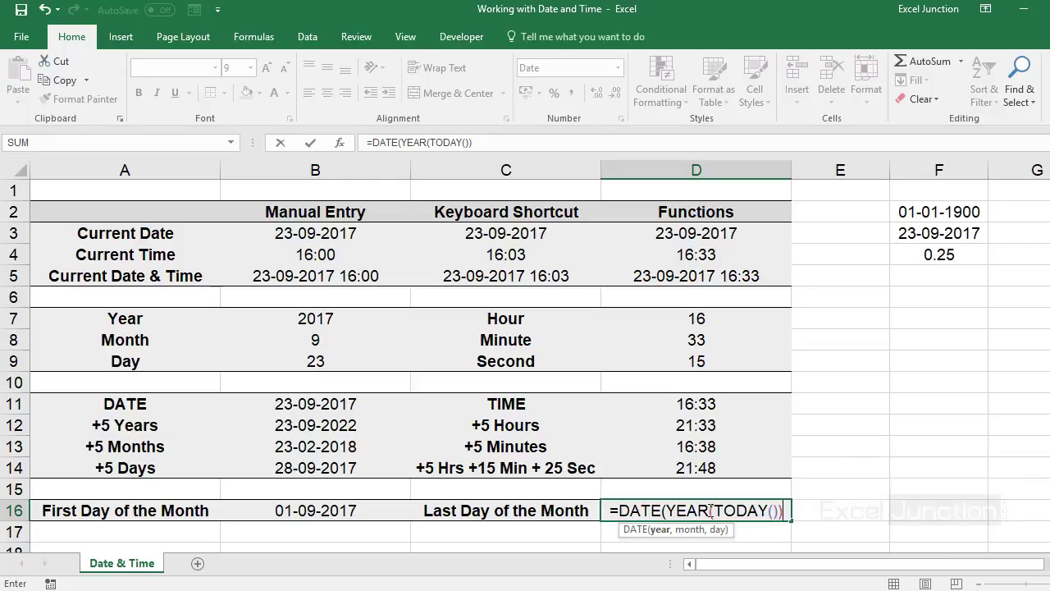
pyautogui.write(',MONTH')
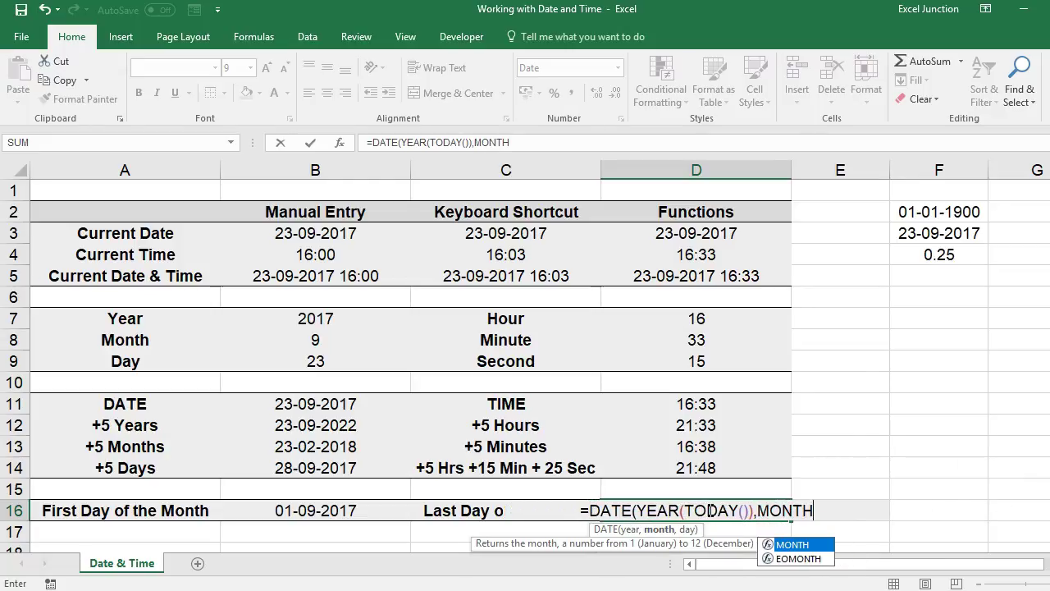
pyautogui.write('(TODAY')
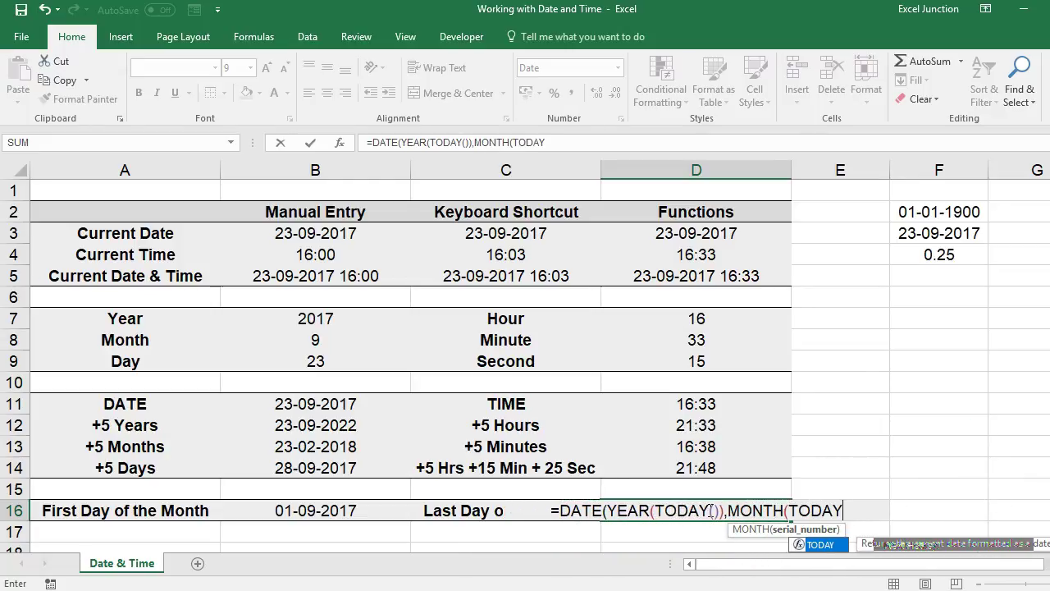
pyautogui.write('())')
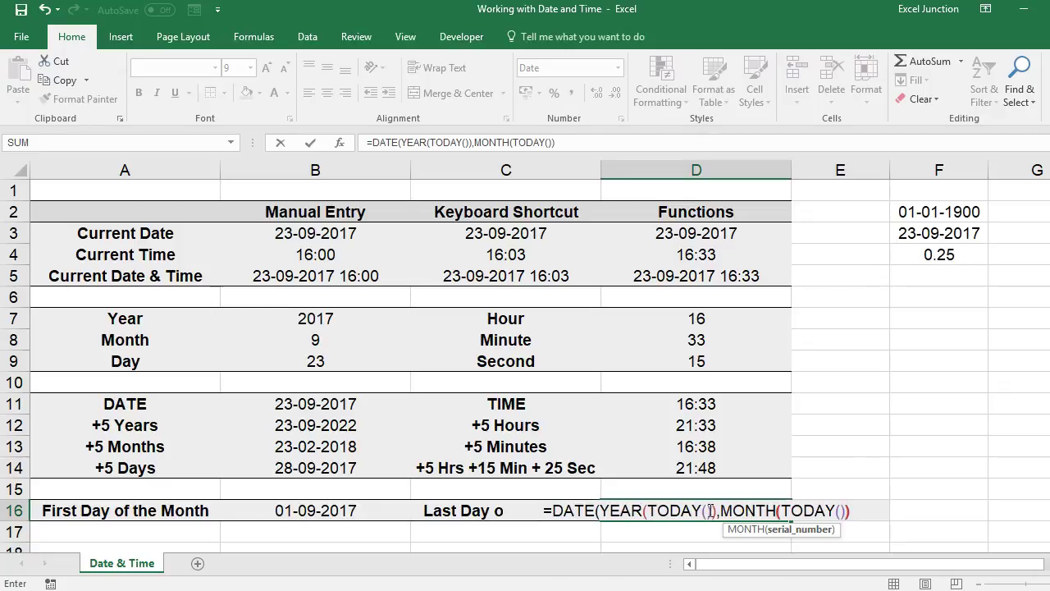
pyautogui.write('+1')
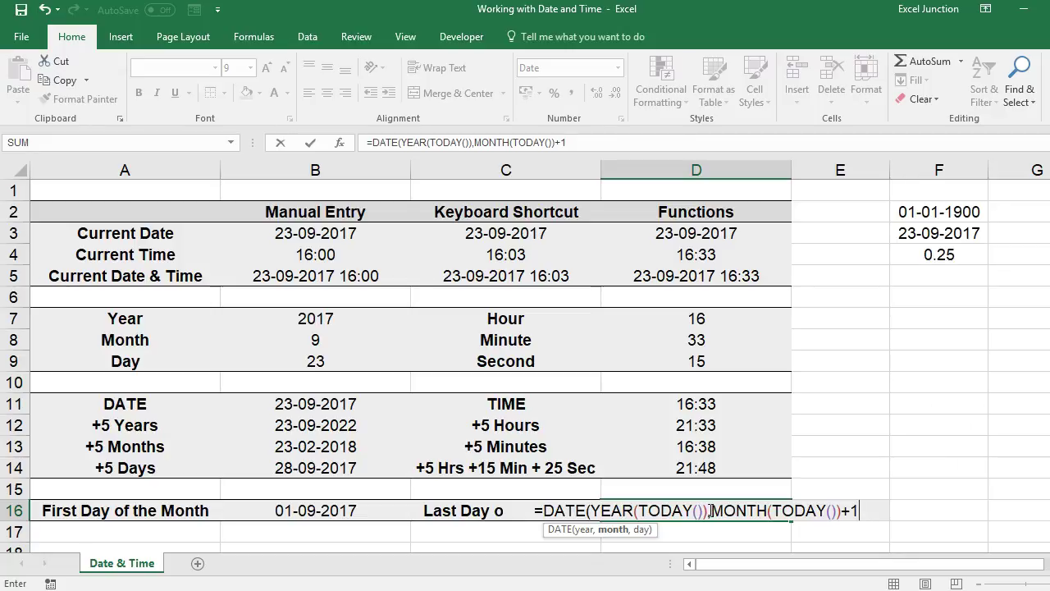
pyautogui.write(',')
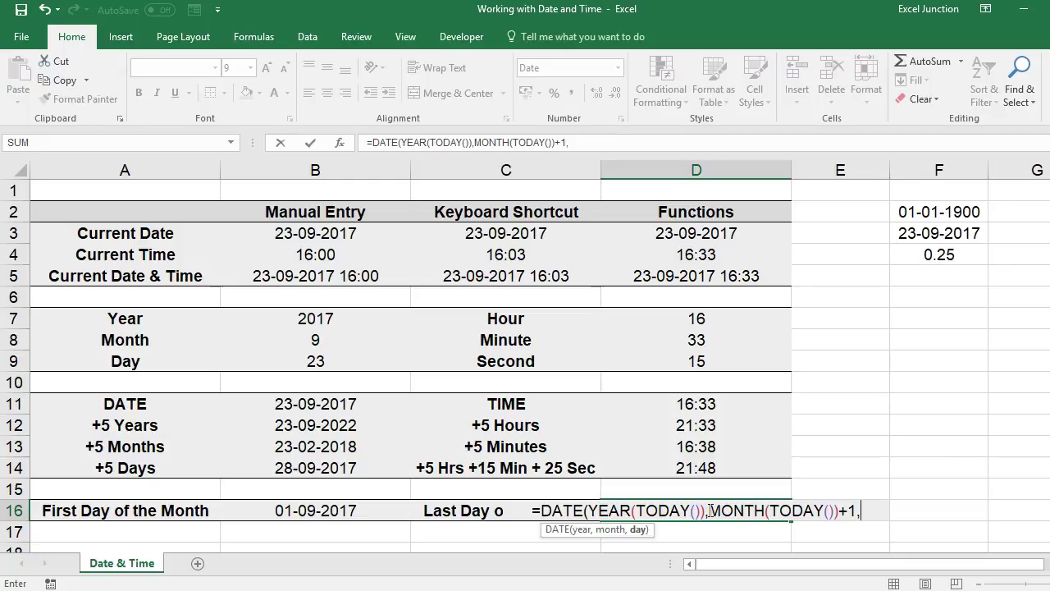
pyautogui.write('1')
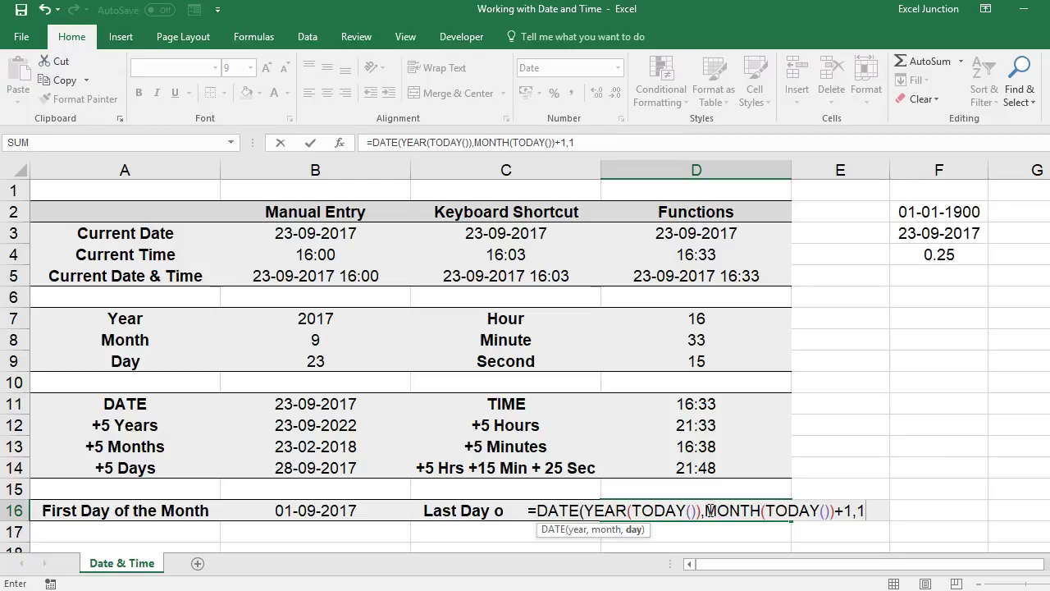
pyautogui.write(')')
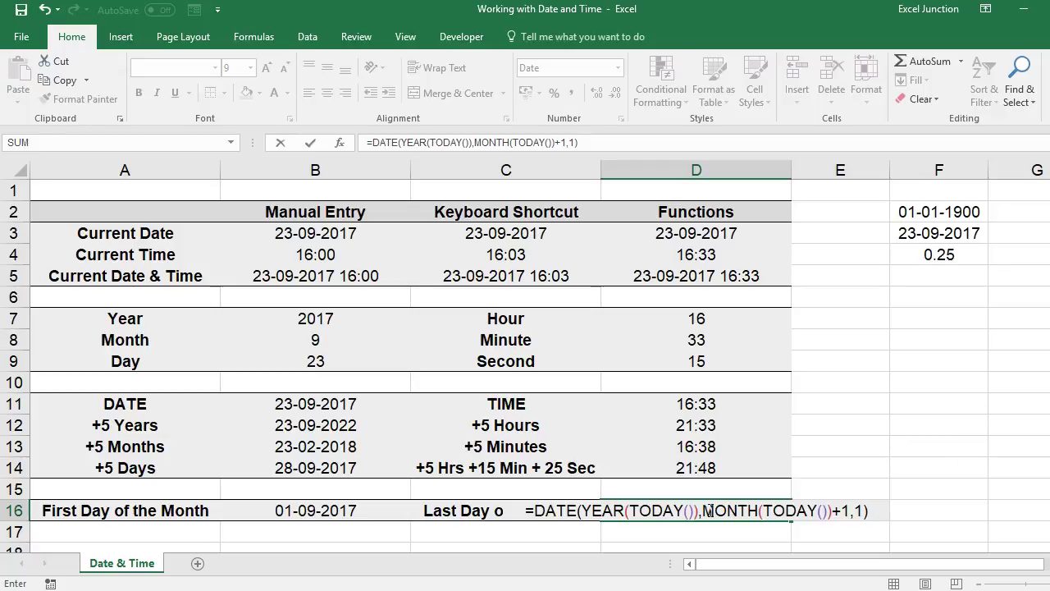
pyautogui.write('-1')
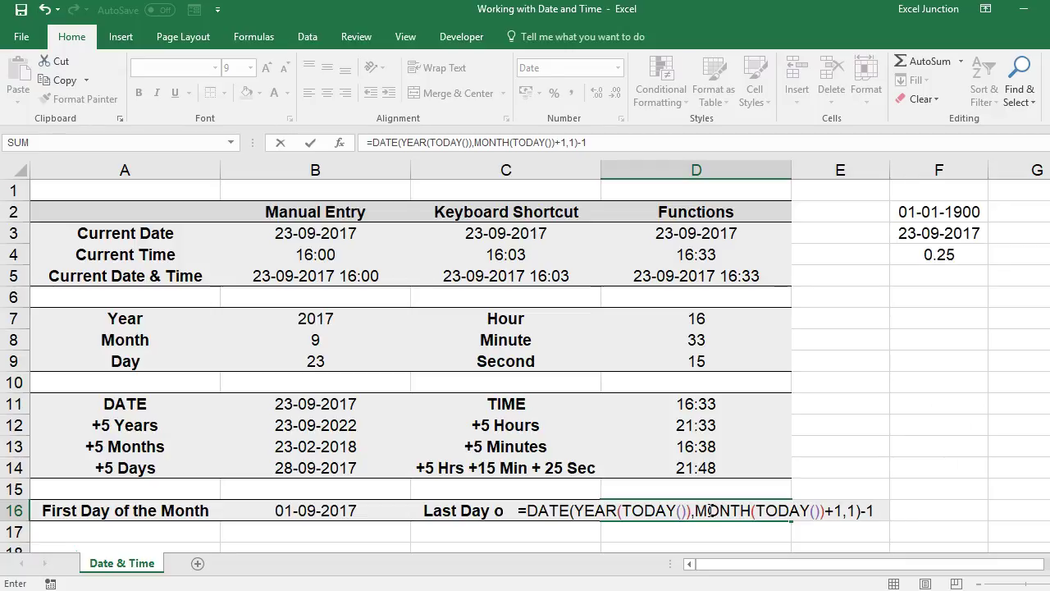
pyautogui.press('Return')
pyautogui.click(709, 511)
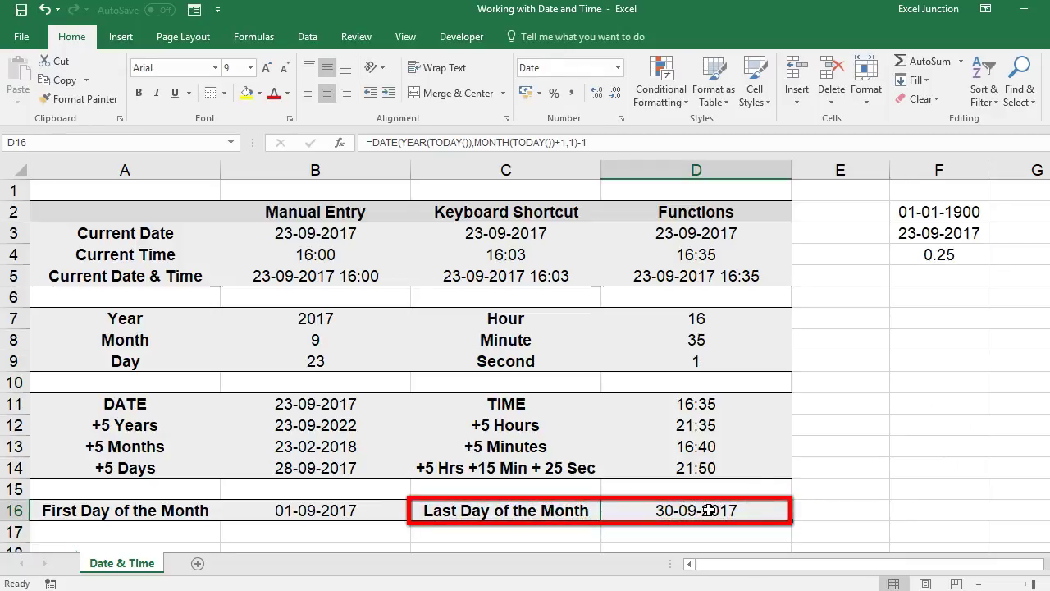